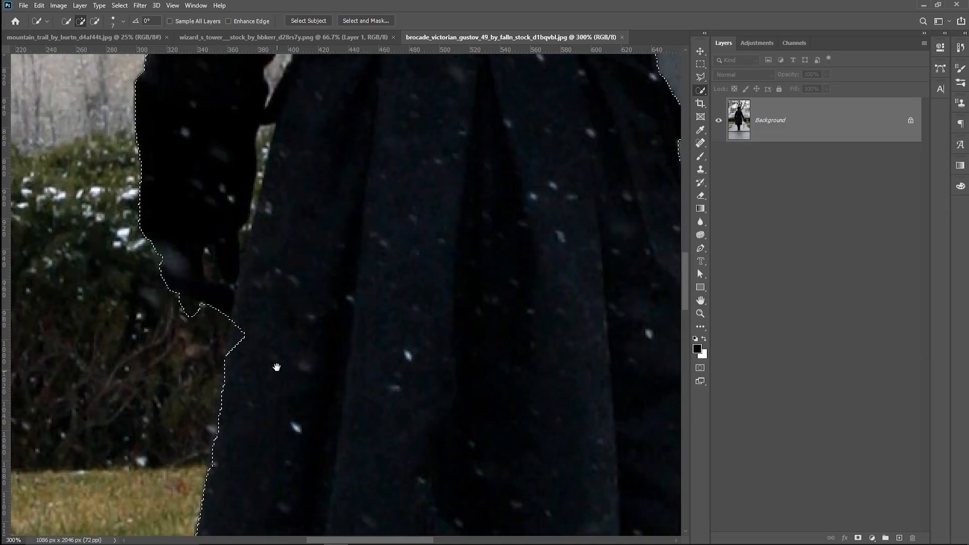
Step: Subtract the background gaps between the man's left arm and his coat from the selection
scroll(299, 223, "up", 3)
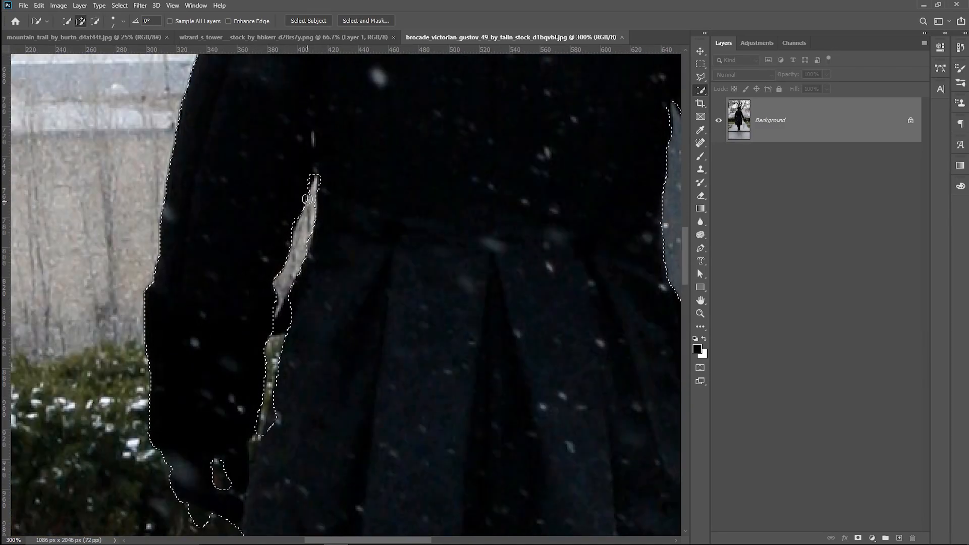
scroll(298, 252, "up", 2)
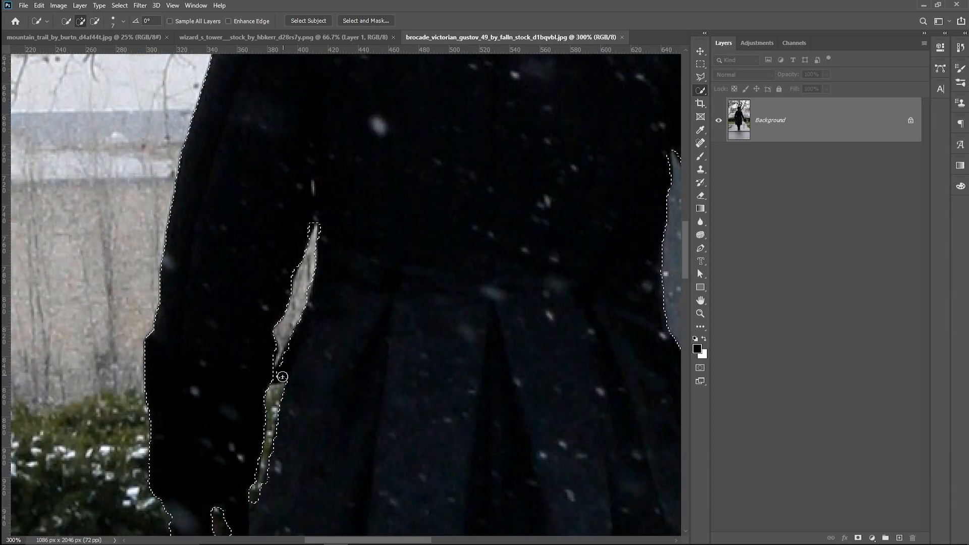
scroll(283, 365, "up", 10)
Step: Refine the selection around the man's top hat, neck and shoulder, excluding the statue behind him
key("alt")
scroll(416, 368, "right", 3)
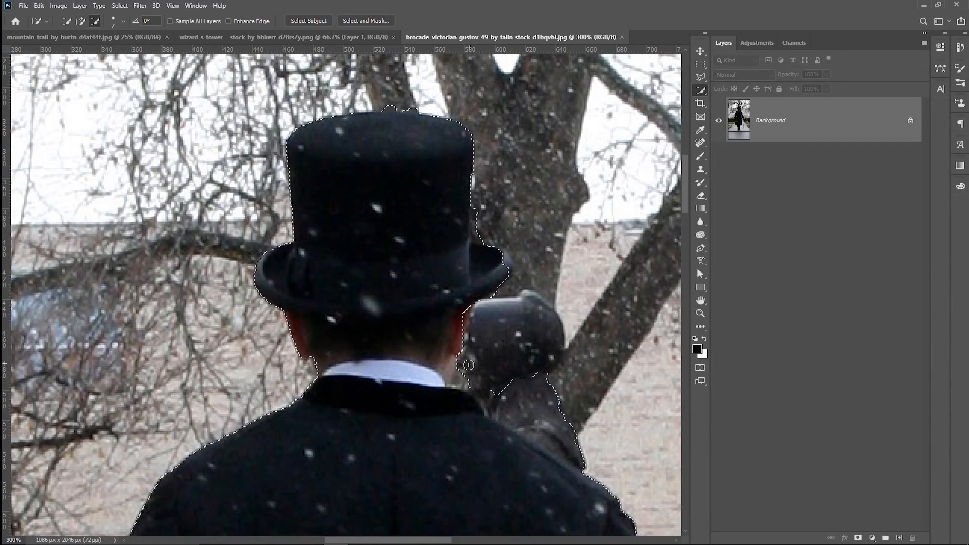
scroll(475, 280, "up", 3)
mouse_move(481, 288)
left_mouse_down()
mouse_move(500, 313)
mouse_move(483, 271)
mouse_move(510, 283)
left_mouse_up()
scroll(496, 308, "down", 2)
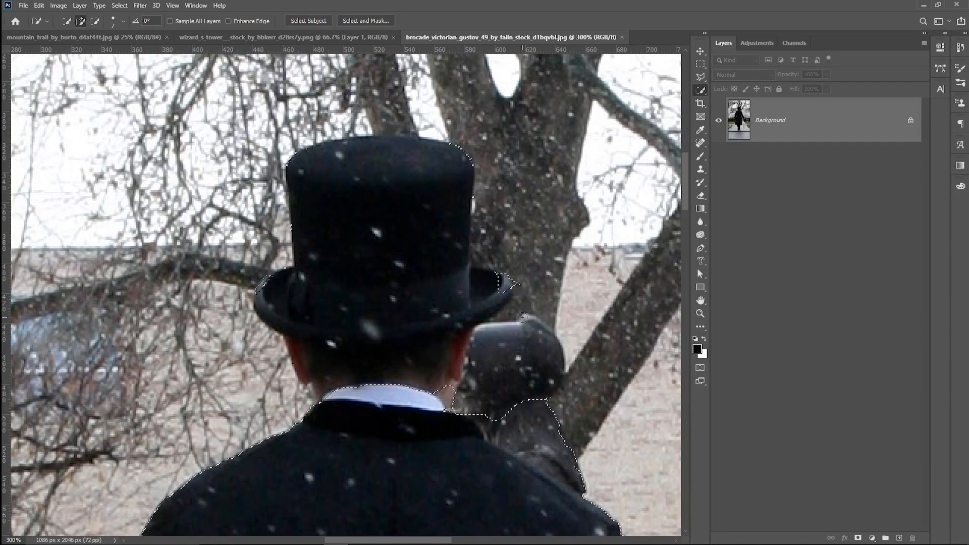
left_click_drag(510, 424, 550, 411)
scroll(550, 407, "down", 1)
scroll(447, 381, "up", 1)
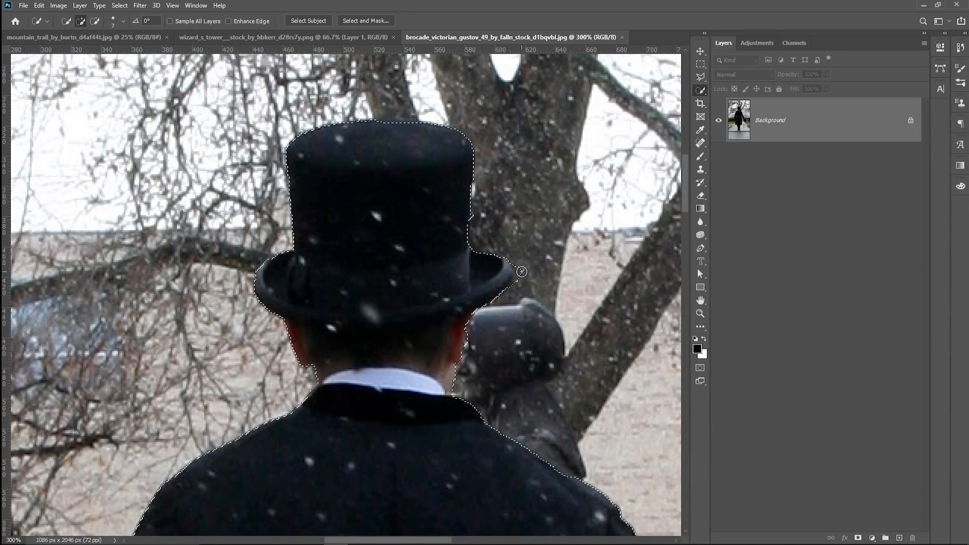
scroll(495, 332, "down", 3)
key("ctrl+0")
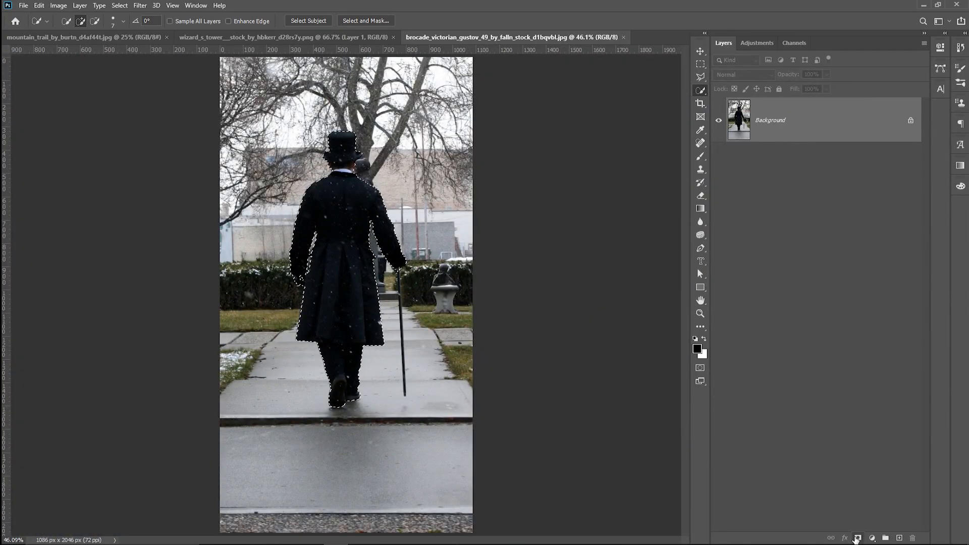
Step: Add a layer mask from the selection to isolate the man from the park background
left_click(856, 538)
key("ctrl+z")
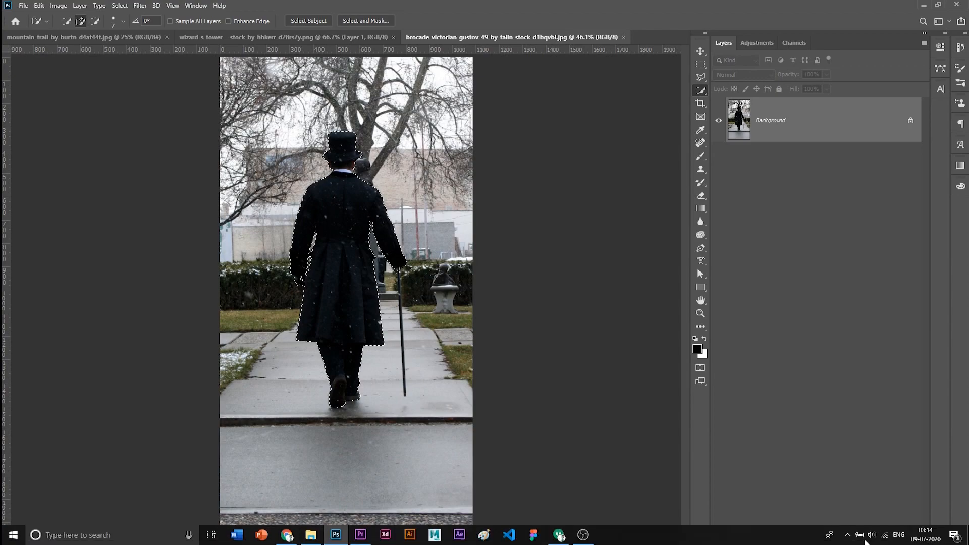
left_click(858, 538)
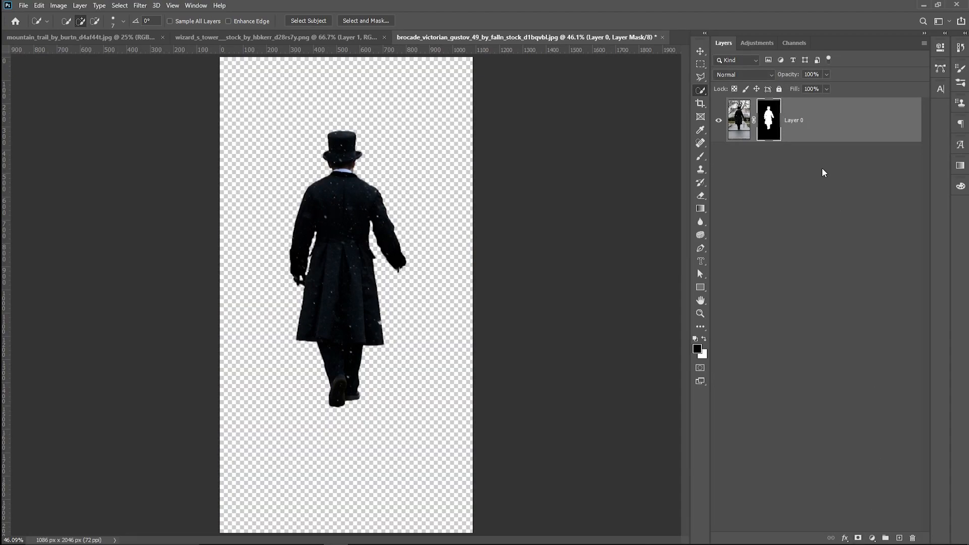
Step: Duplicate the masked layer, then delete the mask of the original Layer 0 and hide that layer
key("ctrl+j")
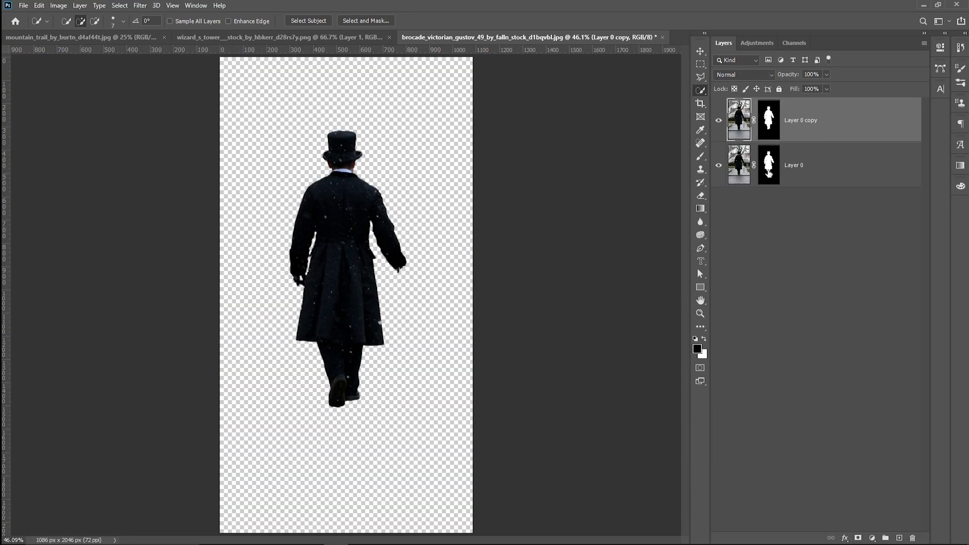
right_click(769, 173)
left_click(795, 189)
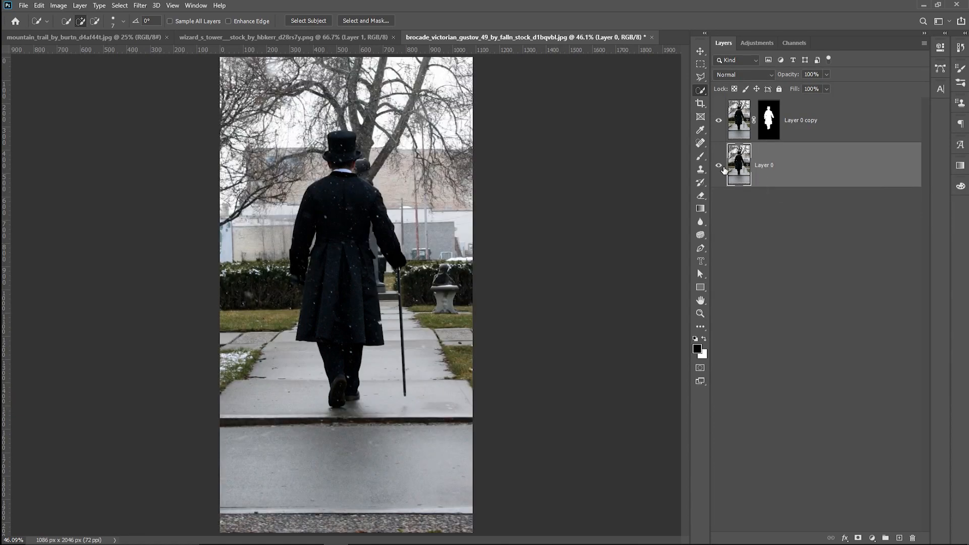
left_click(719, 166)
Step: Paint white on the Layer 0 copy mask with the Brush tool to reveal the walking cane below the hand
key("ctrl+1")
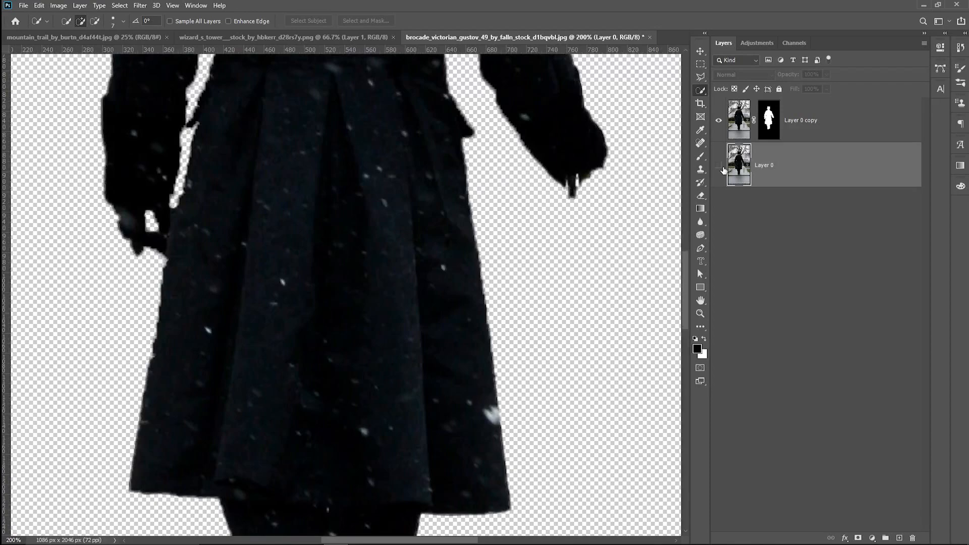
left_click(769, 120)
mouse_move(207, 83)
left_mouse_down()
mouse_move(333, 264)
mouse_move(315, 310)
mouse_move(219, 291)
mouse_move(122, 115)
left_mouse_up()
key("b")
key("bracketleft")
key("bracketleft")
key("bracketleft")
key("bracketleft")
key("bracketleft")
key("bracketleft")
key("bracketleft")
key("bracketleft")
key("bracketleft")
key("bracketleft")
key("bracketleft")
key("bracketleft")
key("bracketleft")
key("bracketleft")
key("bracketleft")
key("bracketleft")
key("bracketleft")
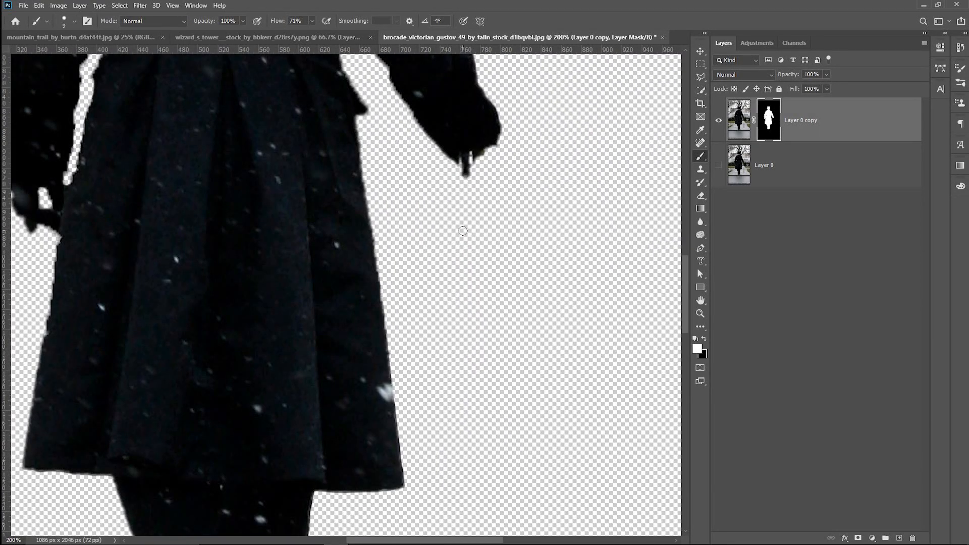
left_click_drag(466, 179, 466, 449)
scroll(488, 447, "down", 1)
left_click_drag(478, 375, 472, 217)
key("bracketright")
key("bracketright")
key("bracketright")
key("bracketright")
key("bracketright")
key("bracketright")
left_click_drag(477, 283, 470, 173)
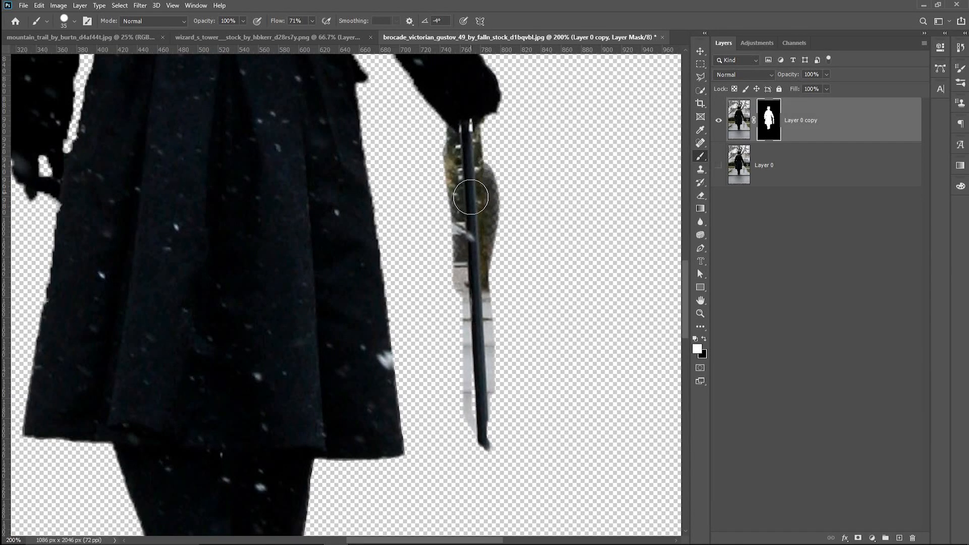
scroll(479, 228, "down", 4)
left_click_drag(478, 127, 496, 450)
scroll(495, 444, "down", 1)
left_click_drag(495, 403, 489, 472)
scroll(524, 347, "up", 2)
left_click_drag(507, 240, 473, 223)
Step: Paint black on the mask at 100% flow to hide the leftover background along the right side of the cane
scroll(517, 207, "up", 4)
scroll(525, 209, "up", 2)
key("bracketleft")
key("bracketleft")
key("bracketleft")
key("bracketleft")
key("bracketleft")
key("bracketleft")
key("bracketleft")
key("bracketleft")
key("bracketleft")
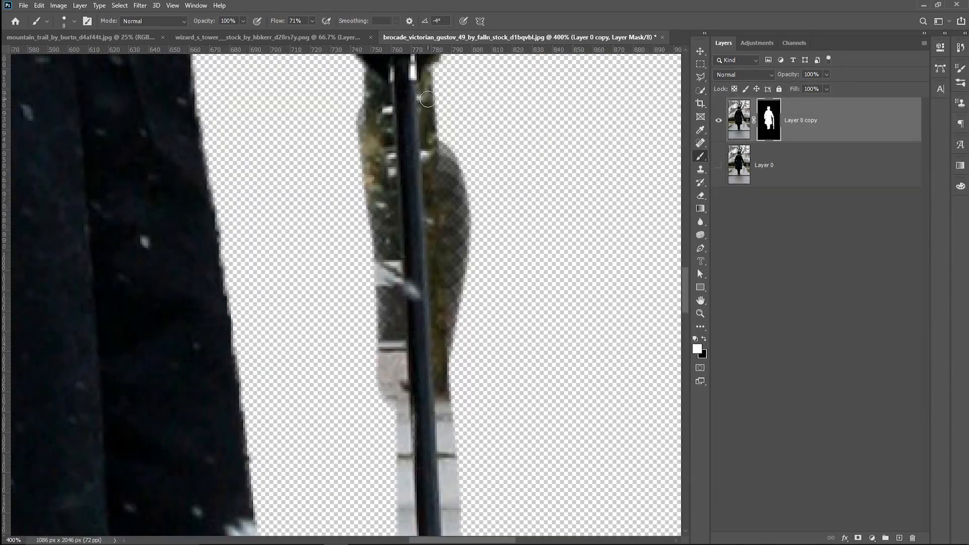
left_click_drag(332, 268, 316, 367)
left_click_drag(312, 21, 363, 41)
left_click(406, 180)
left_click(415, 344, "shift")
left_click_drag(415, 221, 437, 330)
key("bracketright")
key("bracketright")
key("bracketright")
key("bracketright")
key("bracketright")
key("bracketright")
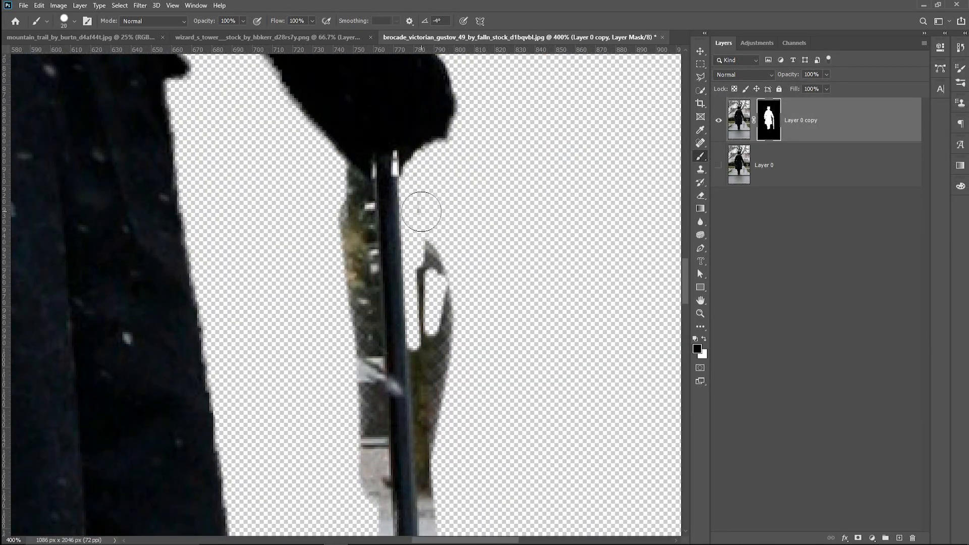
left_click_drag(429, 252, 440, 379)
left_click_drag(446, 400, 425, 179)
left_click_drag(406, 140, 426, 444)
left_click_drag(426, 444, 429, 217)
left_click_drag(441, 177, 446, 356)
left_click(428, 257, "shift")
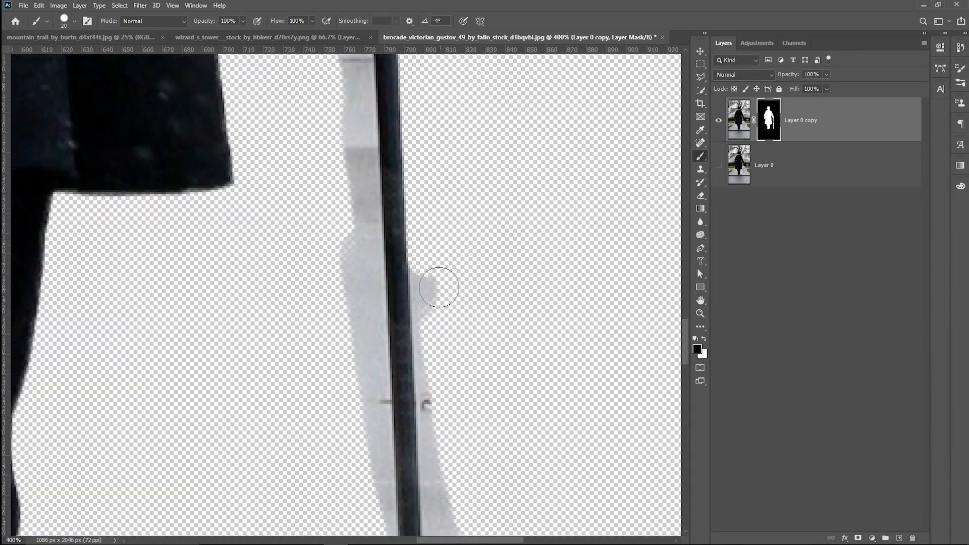
left_click_drag(446, 303, 445, 142)
left_click(442, 461, "shift")
mouse_move(442, 469)
left_mouse_down()
mouse_move(419, 495)
mouse_move(417, 422)
left_mouse_up()
Step: Paint black on the mask to hide the leftover background along the left side of the cane
left_click_drag(408, 449, 381, 416)
left_click_drag(369, 252, 366, 395)
left_click_drag(378, 510, 361, 361)
left_click_drag(359, 242, 364, 484)
mouse_move(358, 495)
left_mouse_down()
mouse_move(337, 392)
mouse_move(346, 439)
left_mouse_up()
left_click_drag(345, 142, 353, 213)
left_click_drag(367, 347, 360, 167)
mouse_move(343, 137)
left_mouse_down()
mouse_move(347, 363)
mouse_move(337, 146)
left_mouse_up()
mouse_move(337, 146)
left_mouse_down()
mouse_move(341, 303)
mouse_move(330, 157)
mouse_move(353, 138)
left_mouse_up()
key("bracketleft")
key("bracketleft")
key("bracketleft")
key("bracketleft")
key("bracketleft")
key("bracketleft")
key("ctrl+0")
mouse_move(843, 122)
left_mouse_down()
mouse_move(350, 66)
mouse_move(309, 29)
mouse_move(852, 119)
left_mouse_up()
Step: Move the wizard's tower from its own document into the mountain_trail image
left_click(342, 38)
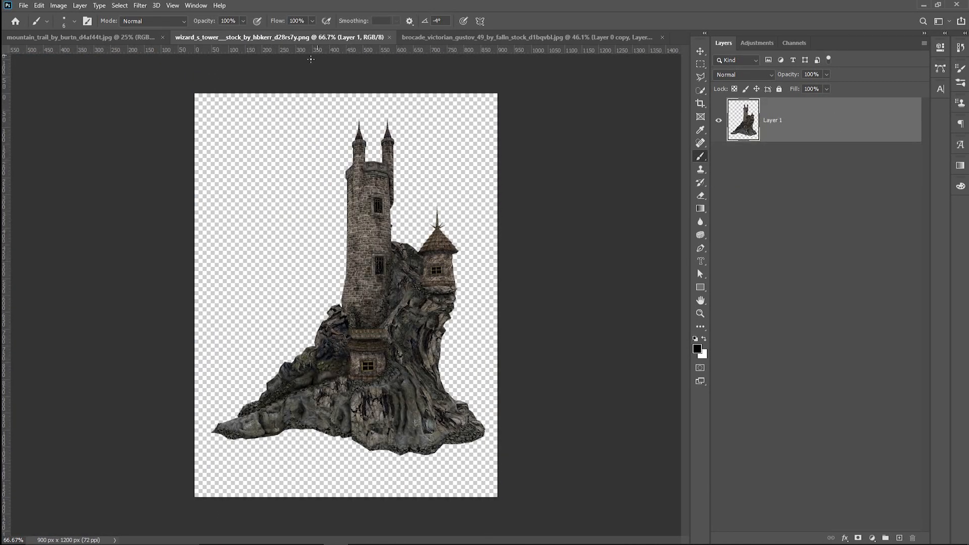
left_click(700, 52)
left_click_drag(378, 263, 361, 316)
Step: Enlarge the tower with Free Transform and position it over the upper end of the stone path
key("ctrl+t")
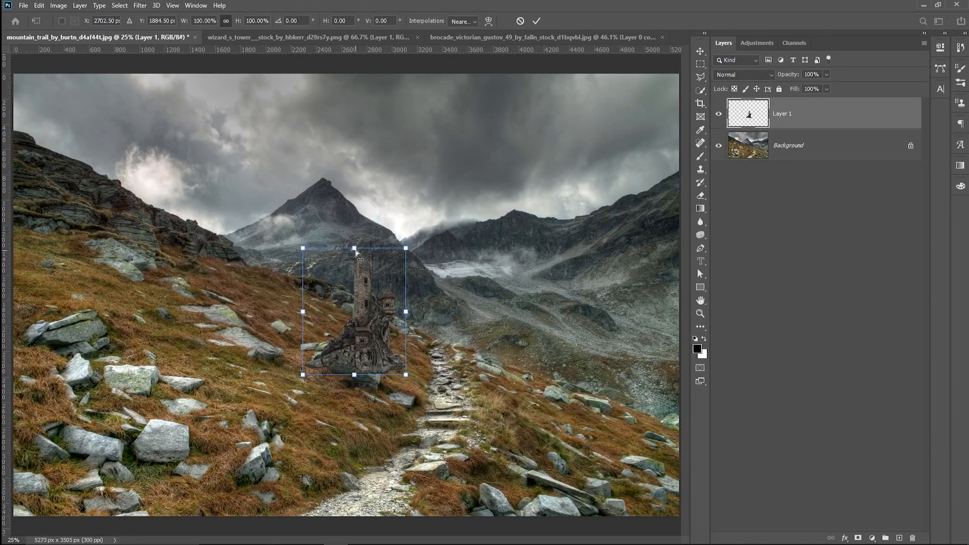
key("ctrl+minus")
left_click_drag(352, 263, 352, 116)
left_click_drag(367, 239, 385, 282)
left_click_drag(371, 161, 372, 55)
left_click_drag(384, 244, 388, 220)
key("Return")
key("c")
left_click_drag(347, 146, 347, 111)
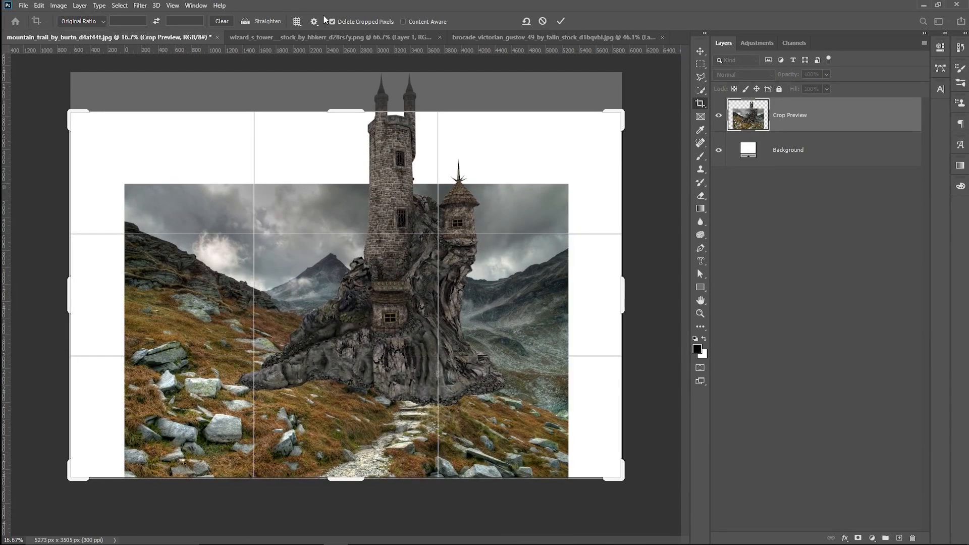
left_click(543, 22)
left_click(813, 146)
left_click_drag(347, 146, 351, 123)
key("ctrl+z")
left_click(364, 142)
key("ctrl+z")
left_click(354, 146)
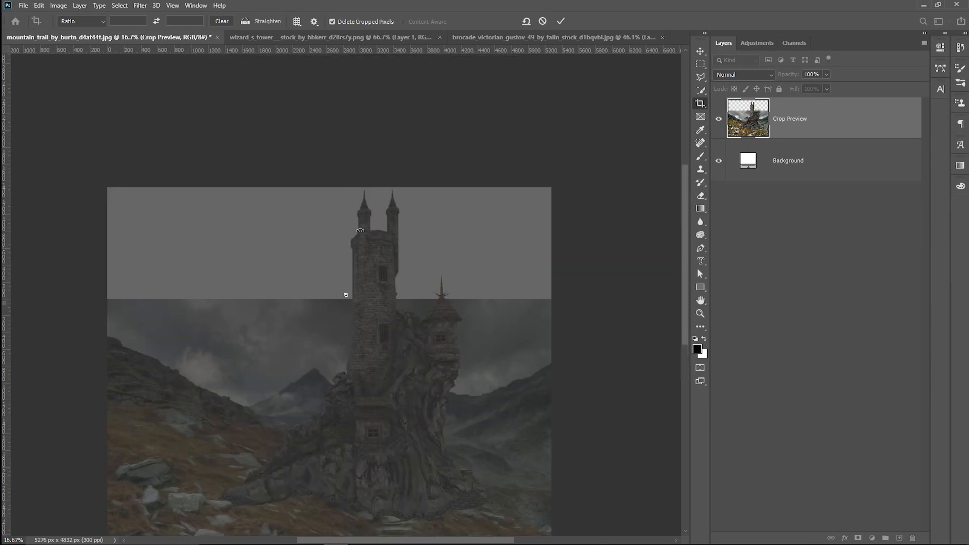
key("ctrl+z")
Step: Extend the canvas upward with the Crop tool to 5273 × 5807 px, leaving space above the tower
left_click_drag(353, 147, 362, 78)
left_click(560, 22)
scroll(639, 202, "down", 2)
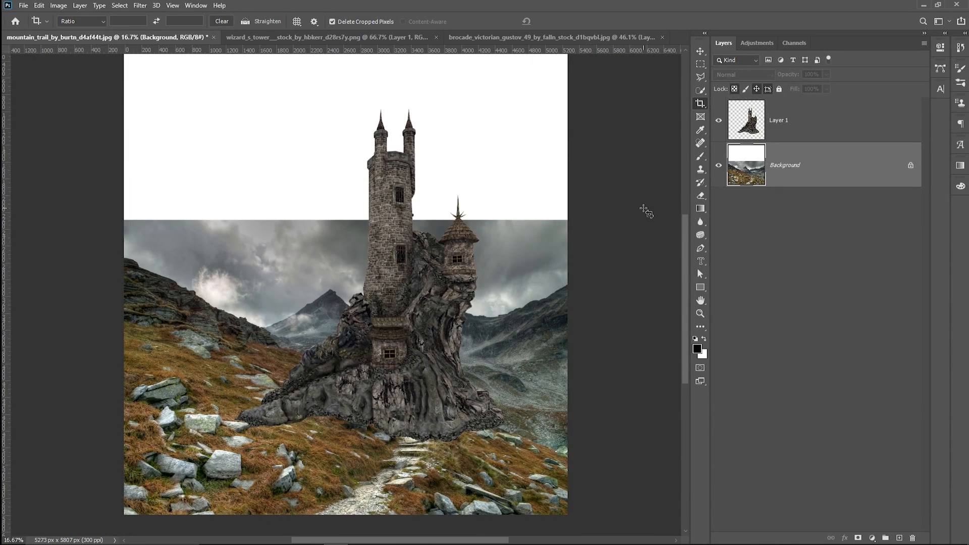
Step: Slightly distort the tower's lower corners with Free Transform and shift the tower down and to the right
key("ctrl+t")
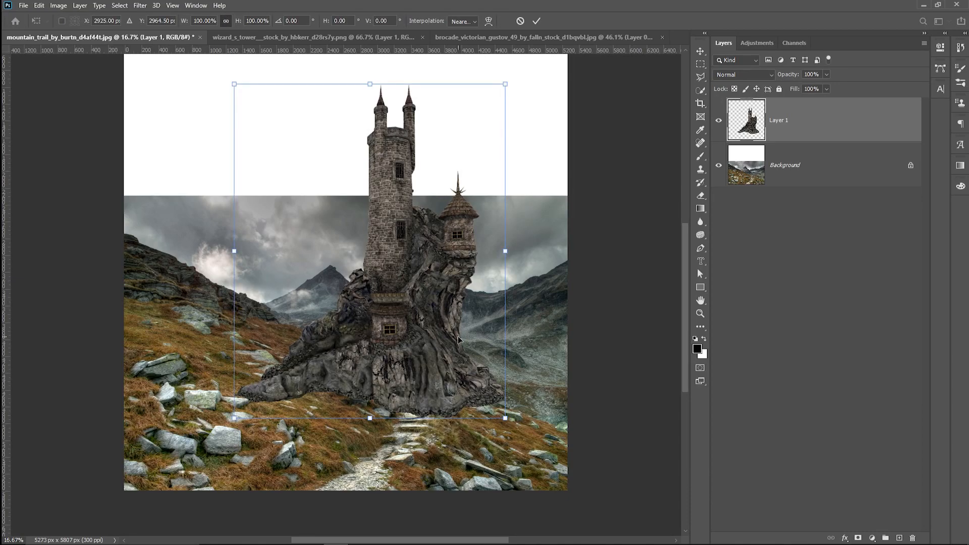
left_click_drag(505, 422, 500, 415)
left_click_drag(465, 390, 508, 432)
left_click_drag(246, 427, 253, 423)
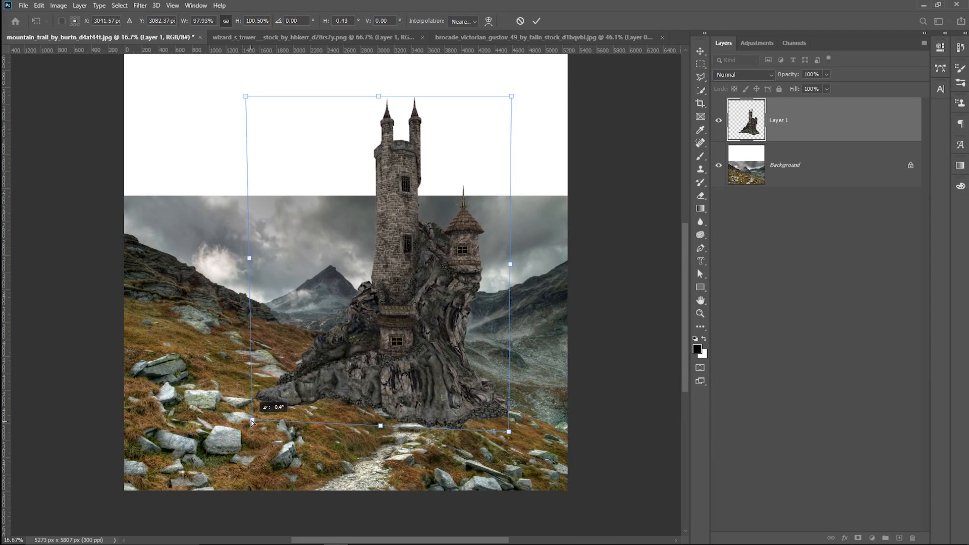
left_click(536, 21)
Step: Move the tower slightly down and to the left within the mountain scene
key("c")
left_click(702, 51)
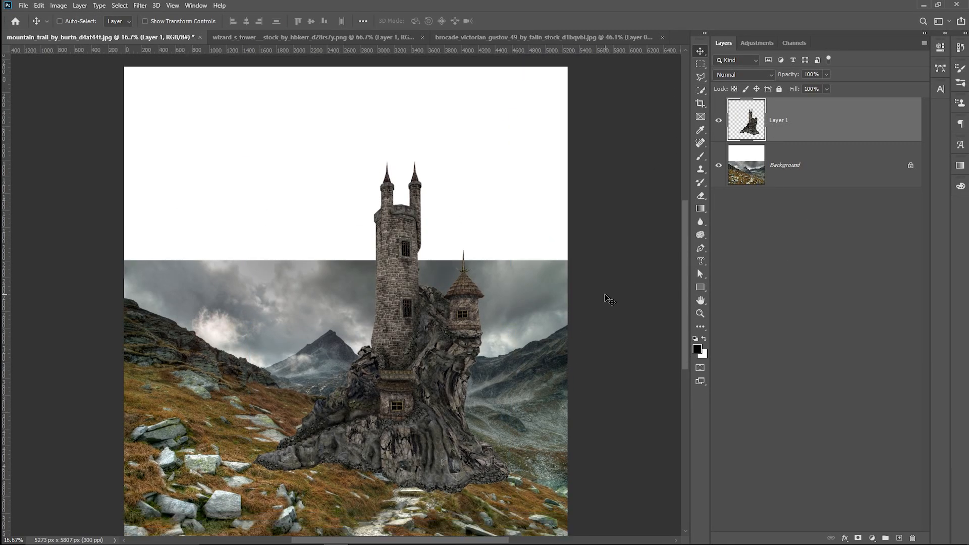
left_click_drag(449, 348, 442, 364)
scroll(442, 364, "down", 3)
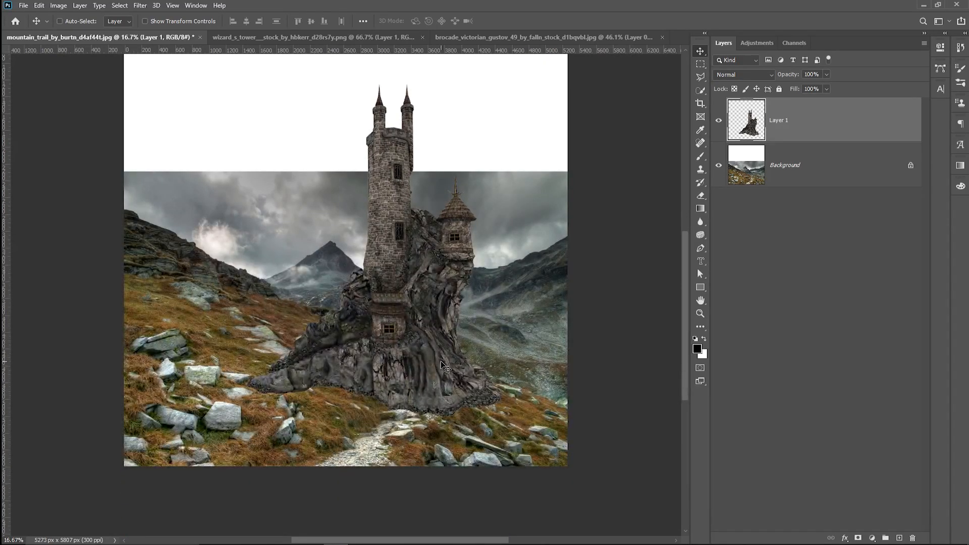
Step: Bring the masked man into the mountain_trail image and place him on the stone path before the tower
left_click(505, 40)
left_click_drag(344, 153, 351, 477)
scroll(354, 465, "down", 1)
right_click(372, 445)
left_click(532, 410)
left_click_drag(427, 469, 428, 392)
left_click_drag(340, 337, 378, 326)
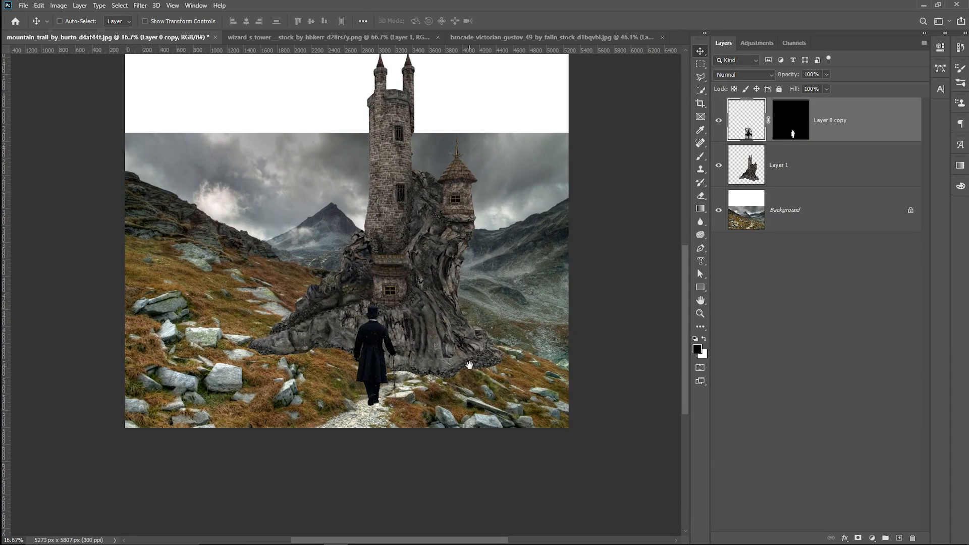
Step: Shift the man slightly up and right on the path, and move the tower up and right behind him
scroll(469, 365, "up", 2)
left_click_drag(440, 385, 458, 372)
left_click(780, 166)
left_click_drag(433, 251, 445, 207)
Step: Duplicate the Background layer, then enlarge the copy and reposition it so the stone path runs beneath the man
left_click(853, 219)
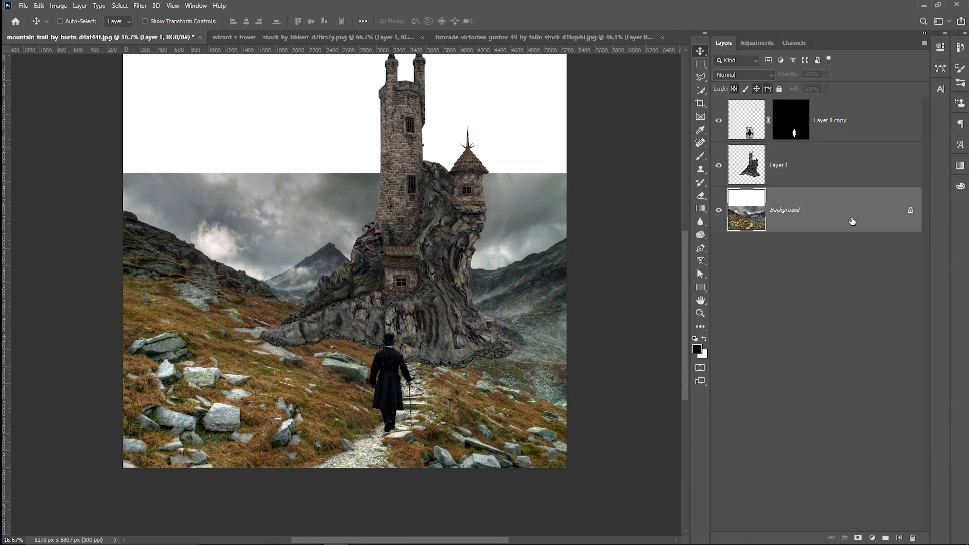
key("ctrl+j")
key("ctrl+t")
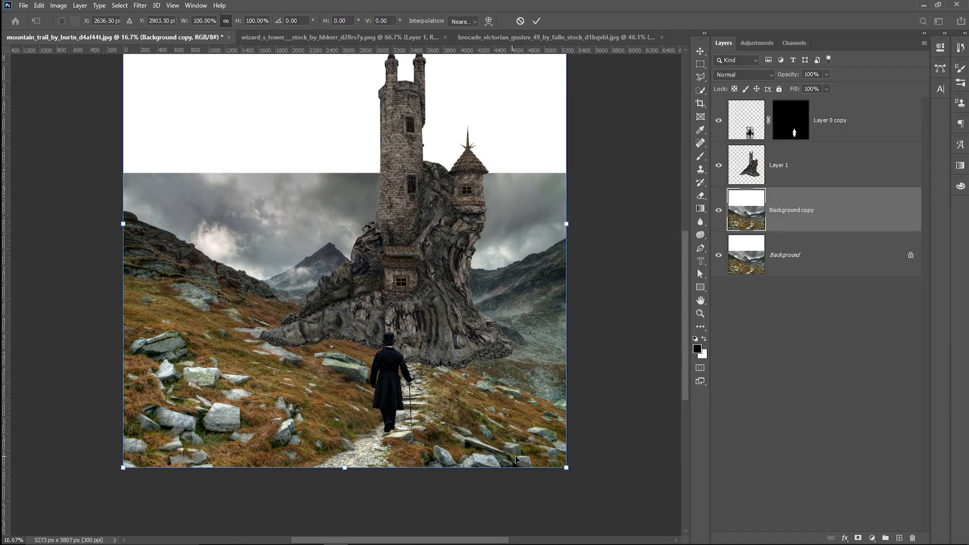
left_click_drag(566, 472, 607, 512)
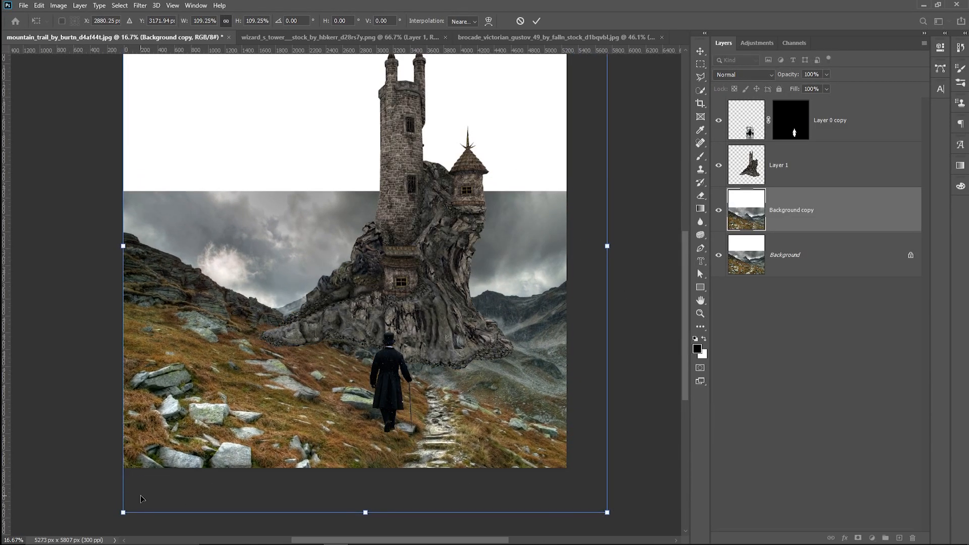
left_click_drag(124, 512, 59, 529)
left_click_drag(189, 466, 159, 411)
key("Return")
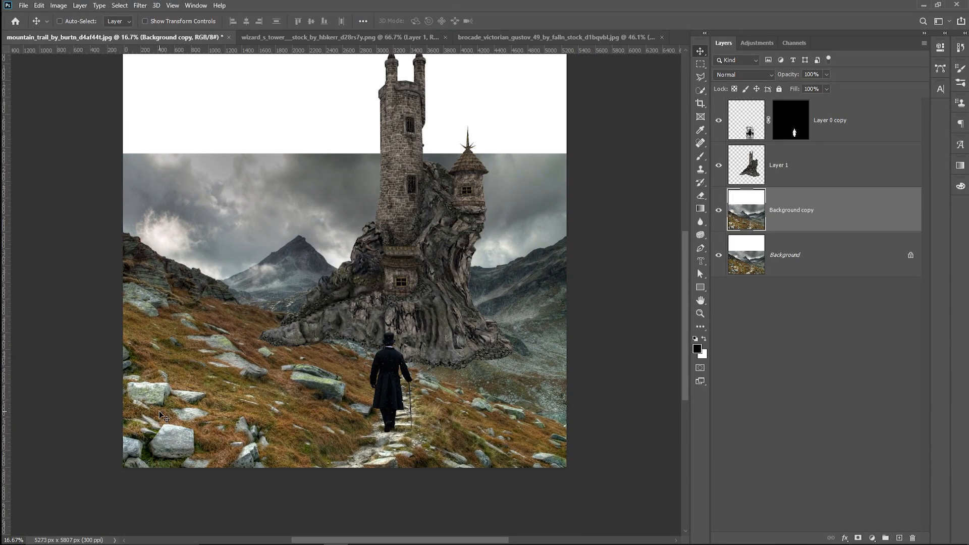
Step: Add a mask to Background copy and paint black with a soft 1300 px brush over its mountains and upper slope
key("b")
left_click(858, 538)
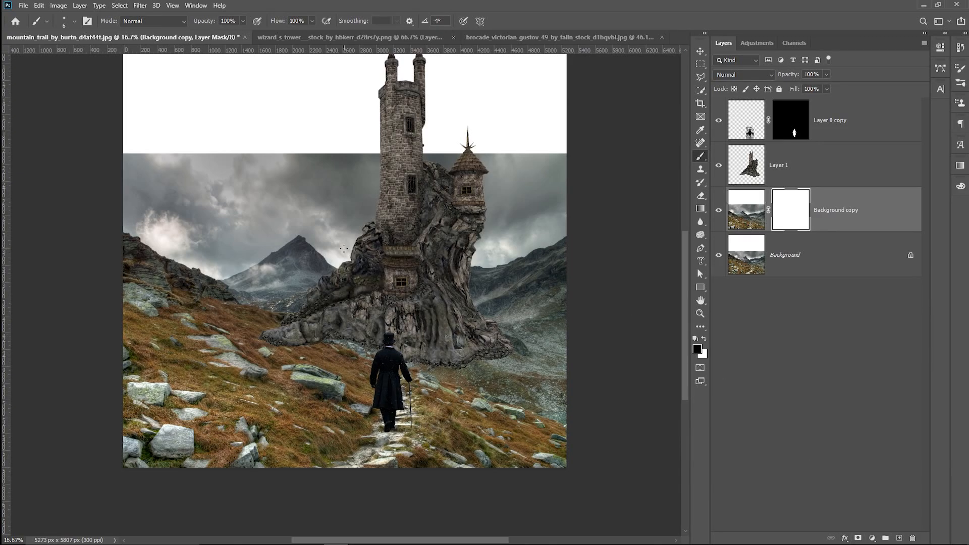
key("bracketright")
right_click(294, 253)
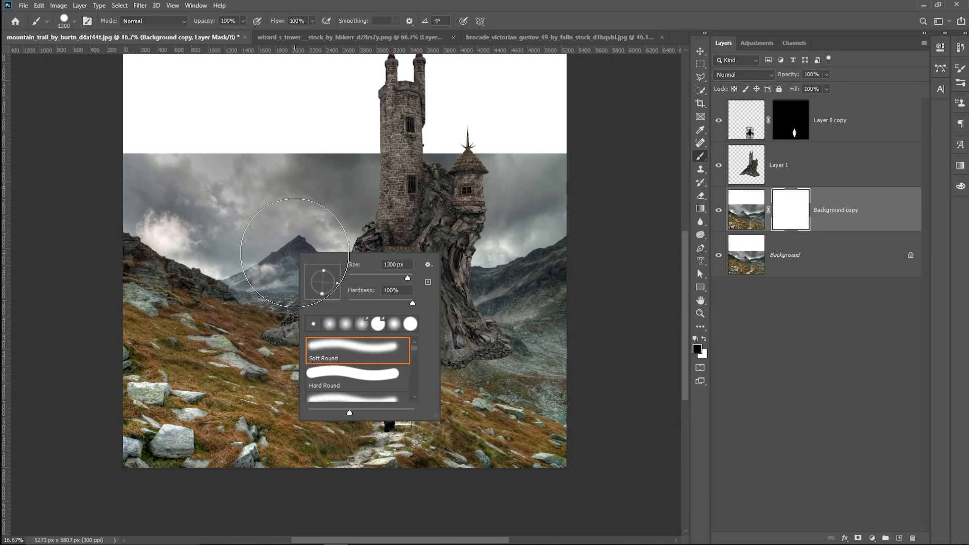
left_click(581, 14)
mouse_move(144, 236)
left_mouse_down()
mouse_move(168, 266)
mouse_move(502, 340)
mouse_move(592, 385)
mouse_move(567, 340)
left_mouse_up()
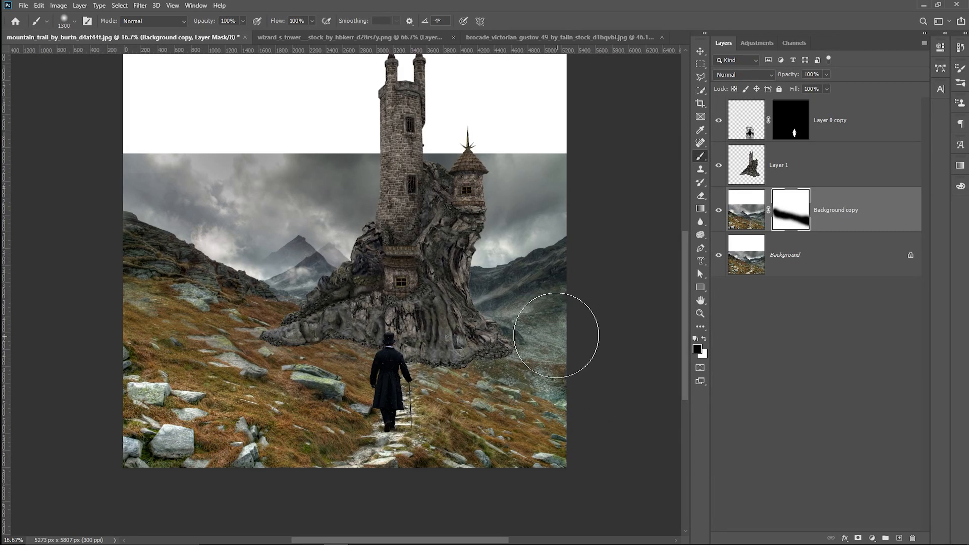
mouse_move(346, 243)
left_mouse_down()
mouse_move(217, 207)
mouse_move(227, 166)
mouse_move(588, 156)
mouse_move(611, 223)
left_mouse_up()
left_click(719, 211)
left_click(719, 211)
Step: Unlock the Background layer and convert it to a smart object
left_click(886, 262)
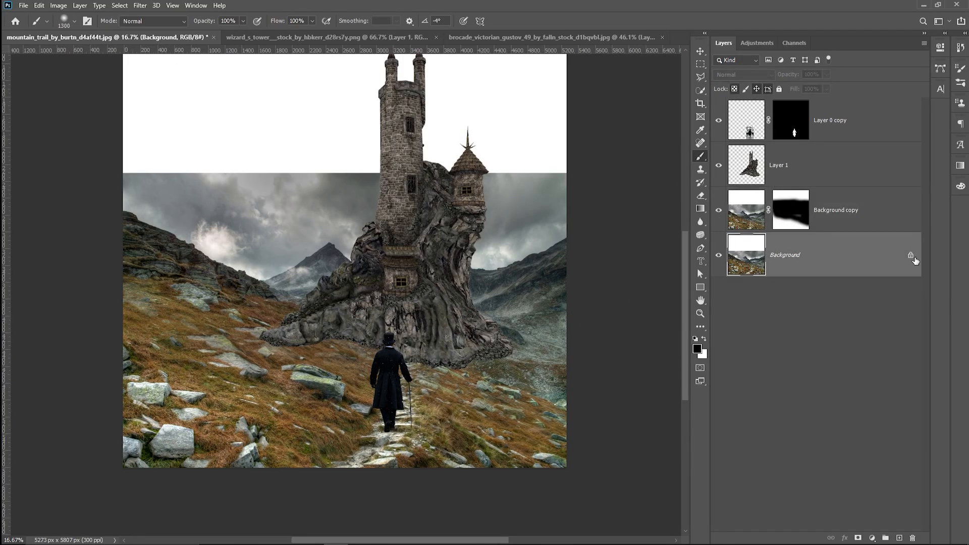
left_click(880, 222)
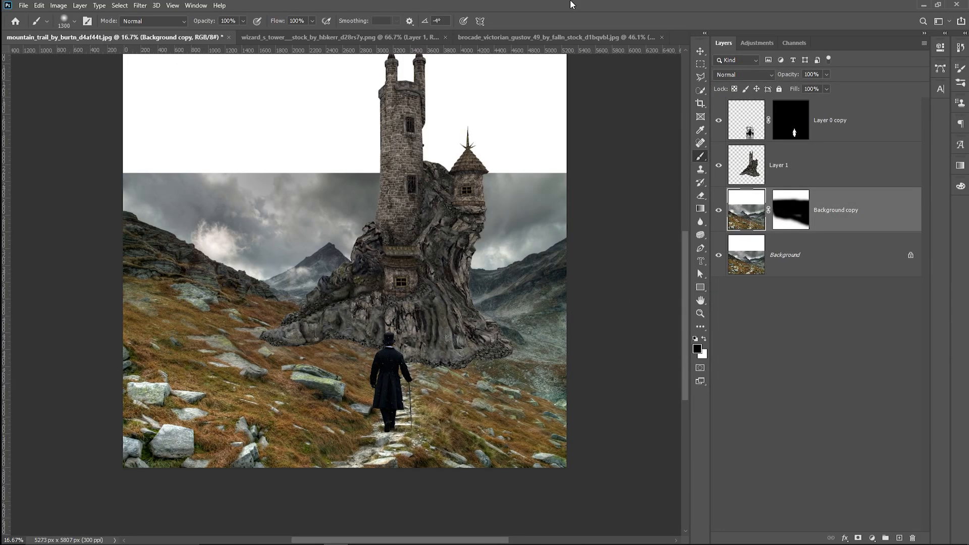
left_click(699, 51)
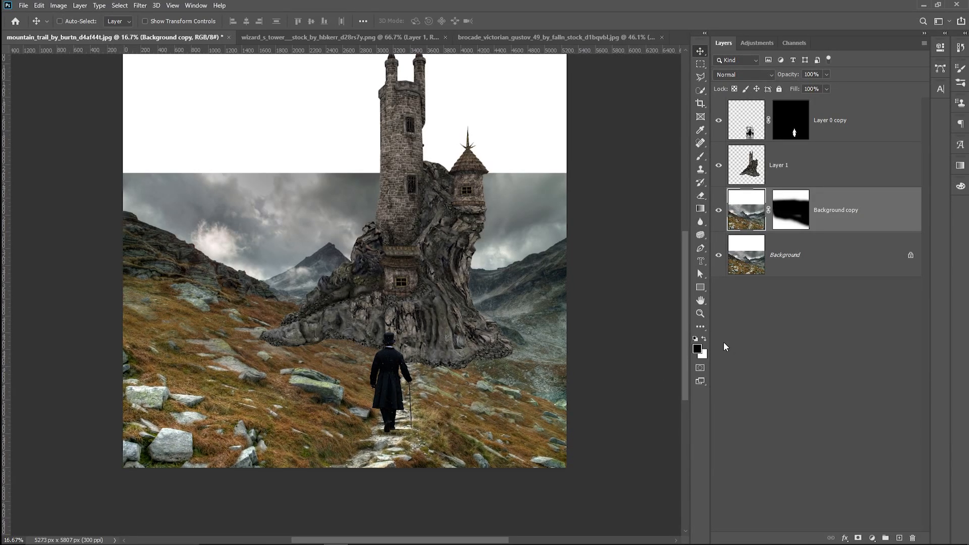
left_click(911, 255)
right_click(850, 266)
left_click(781, 256)
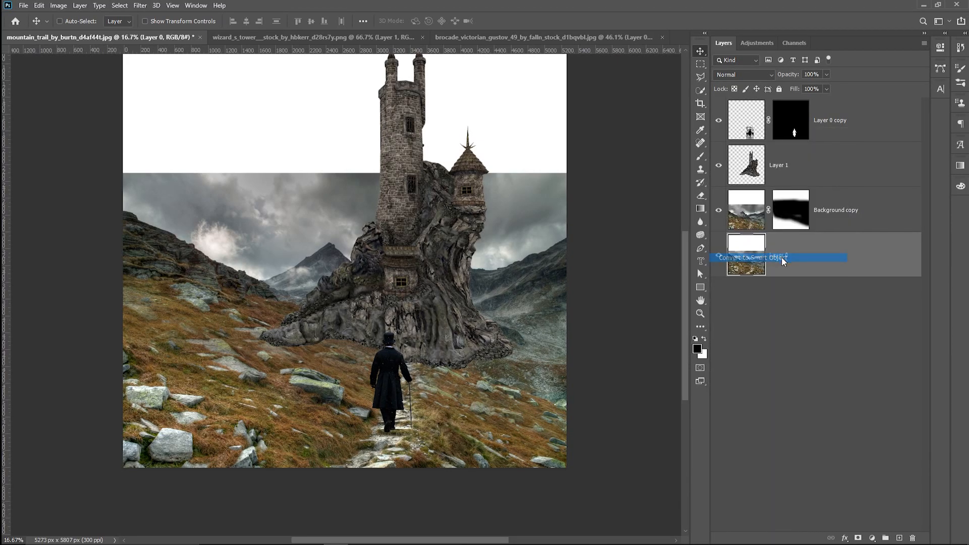
Step: Nudge the converted Layer 0 landscape upward behind the tower, keeping its sides aligned with the canvas edges
key("shift+Up")
key("shift+Up")
key("shift+Up")
key("shift+Up")
key("shift+Up")
key("shift+Up")
key("shift+Up")
key("shift+Up")
key("shift+Up")
key("shift+Up")
key("shift+Up")
key("shift+Up")
key("shift+Up")
key("shift+Up")
key("shift+Up")
key("shift+Up")
key("shift+Up")
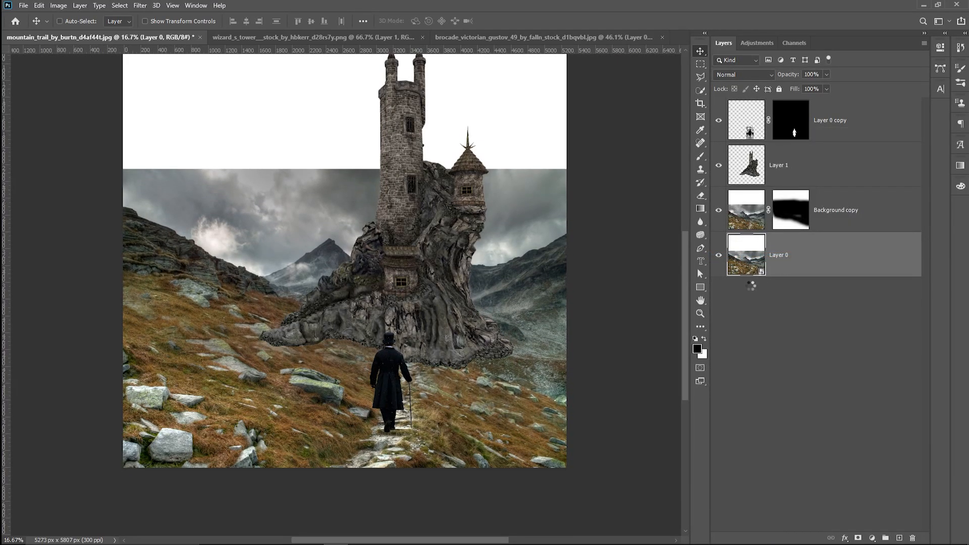
key("shift+Right")
key("shift+Right")
key("shift+Right")
key("shift+Left")
key("shift+Left")
key("shift+Left")
key("shift+Up")
key("shift+Up")
key("shift+Up")
key("shift+Up")
key("shift+Up")
key("shift+Up")
key("shift+Up")
key("shift+Up")
key("shift+Up")
key("shift+Up")
key("shift+Up")
key("shift+Up")
key("shift+Up")
key("shift+Up")
key("shift+Up")
key("shift+Up")
key("shift+Right")
key("shift+Right")
key("shift+Right")
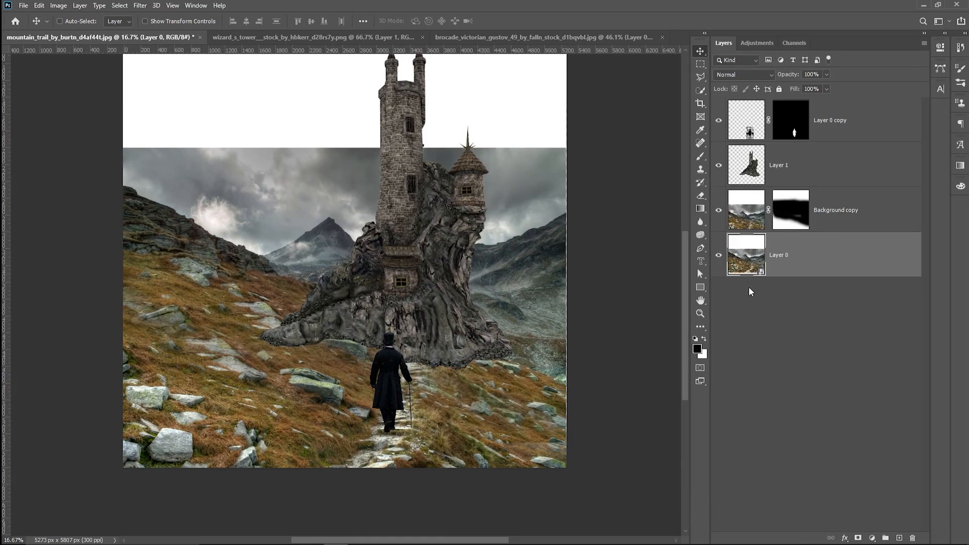
key("shift+Up")
key("shift+Left")
key("shift+Left")
key("shift+Right")
key("shift+Up")
key("shift+Up")
key("shift+Up")
key("shift+Up")
key("shift+Up")
key("shift+Up")
key("shift+Up")
key("shift+Up")
key("shift+Up")
key("shift+Up")
key("shift+Up")
key("shift+Up")
key("shift+Up")
key("shift+Up")
key("shift+Up")
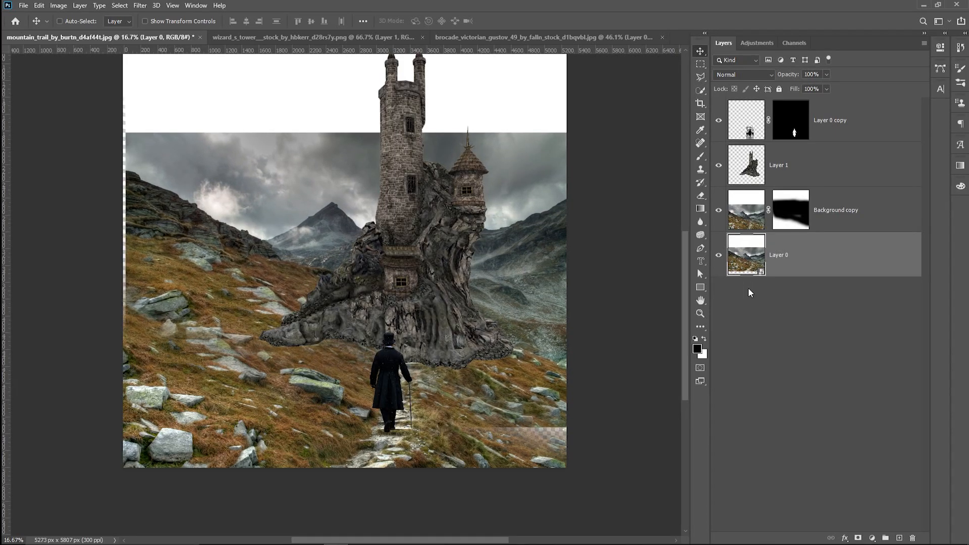
key("shift+Down")
key("shift+Down")
key("shift+Down")
key("shift+Down")
key("shift+Down")
key("shift+Down")
key("shift+Down")
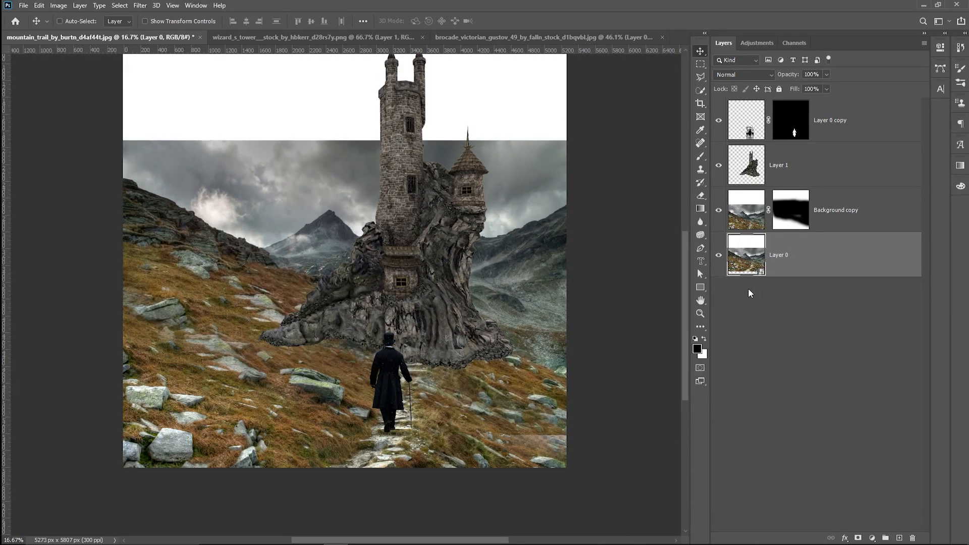
Step: Paint white on the Background copy mask to restore the landscape's lower-right foreground
left_click(786, 227)
key("b")
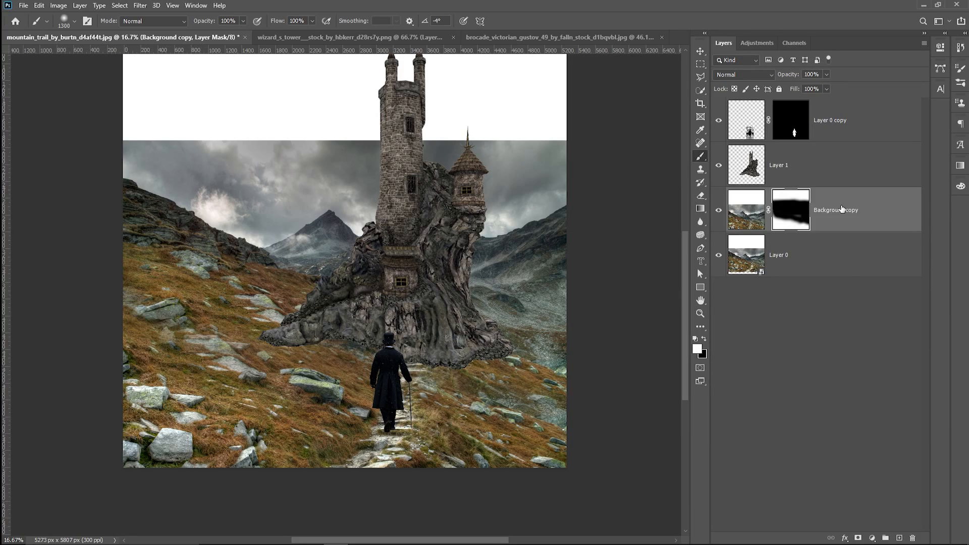
key("v")
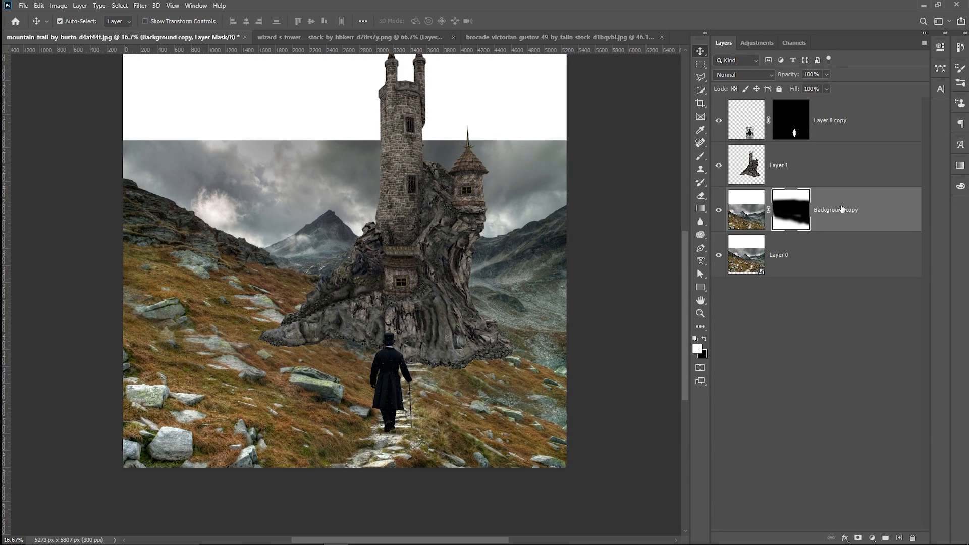
Step: Nudge Layer 0 slightly farther up so the mountains sit higher behind the tower
left_click(901, 248)
key("shift+Up")
key("shift+Up")
key("shift+Up")
key("shift+Up")
key("shift+Up")
key("shift+Up")
key("shift+Up")
key("shift+Up")
key("shift+Up")
key("shift+Up")
key("shift+Right")
key("shift+Right")
key("shift+Left")
key("shift+Left")
key("shift+Left")
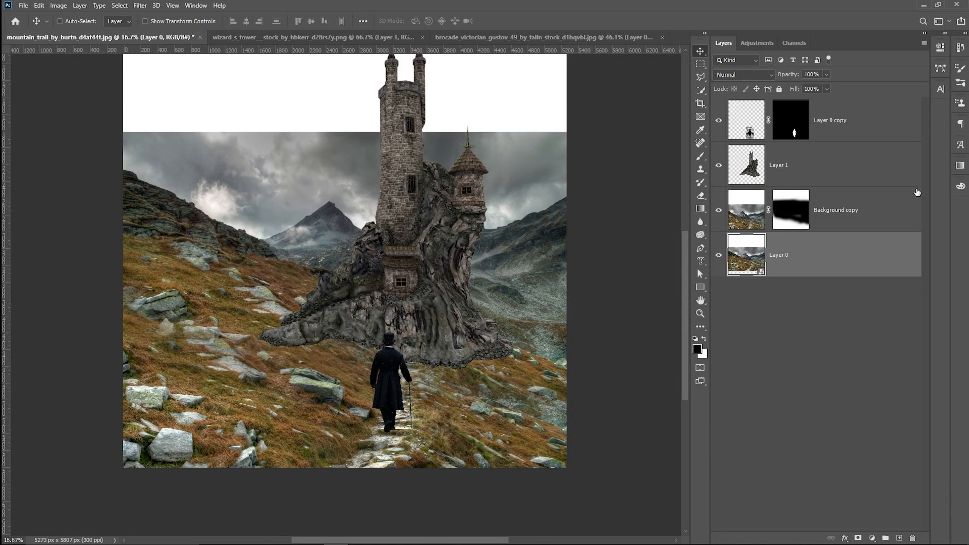
Step: Move the tower about 141 px to the right and 93 px up
key("ctrl+0")
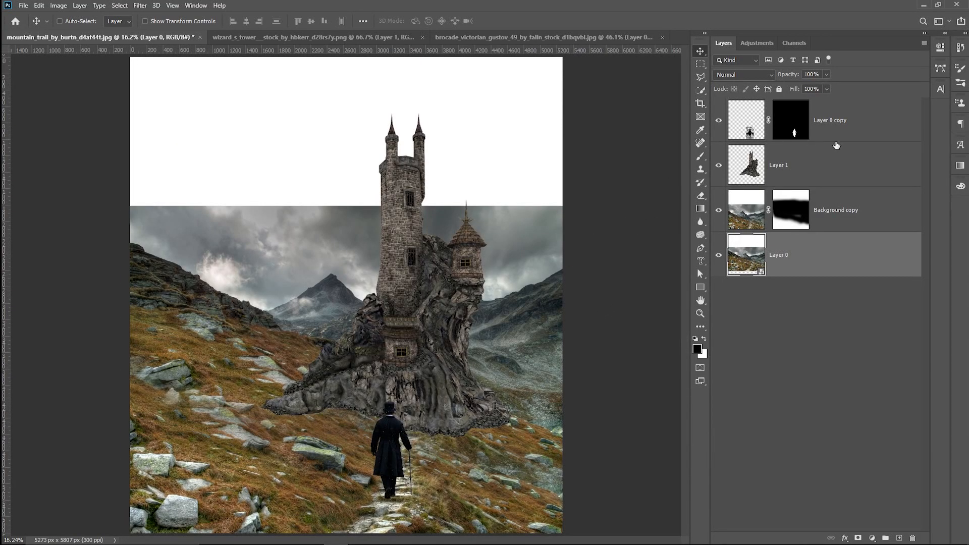
left_click(823, 151)
mouse_move(431, 323)
left_mouse_down()
mouse_move(454, 290)
mouse_move(442, 315)
left_mouse_up()
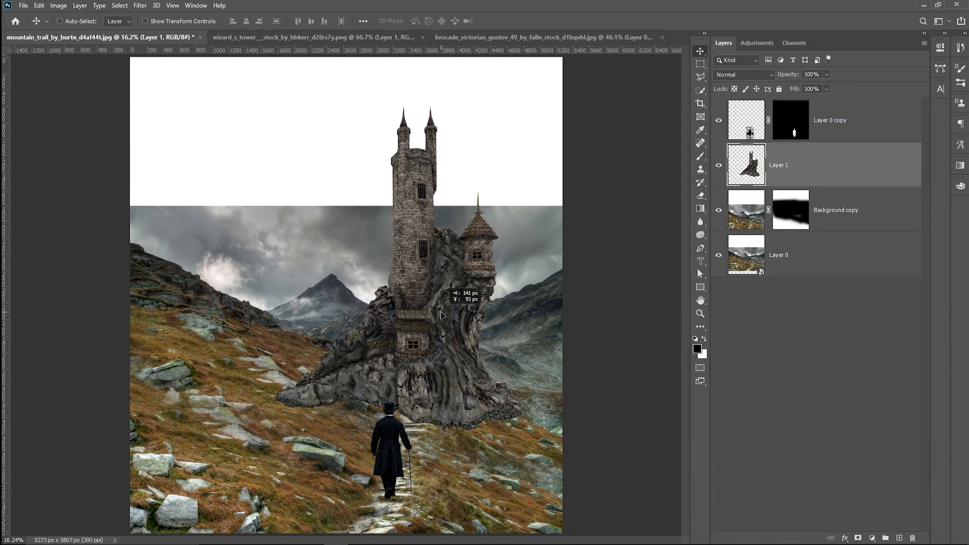
Step: Scale Background copy to about 103.96% so its stone path runs beneath the man
left_click(767, 270)
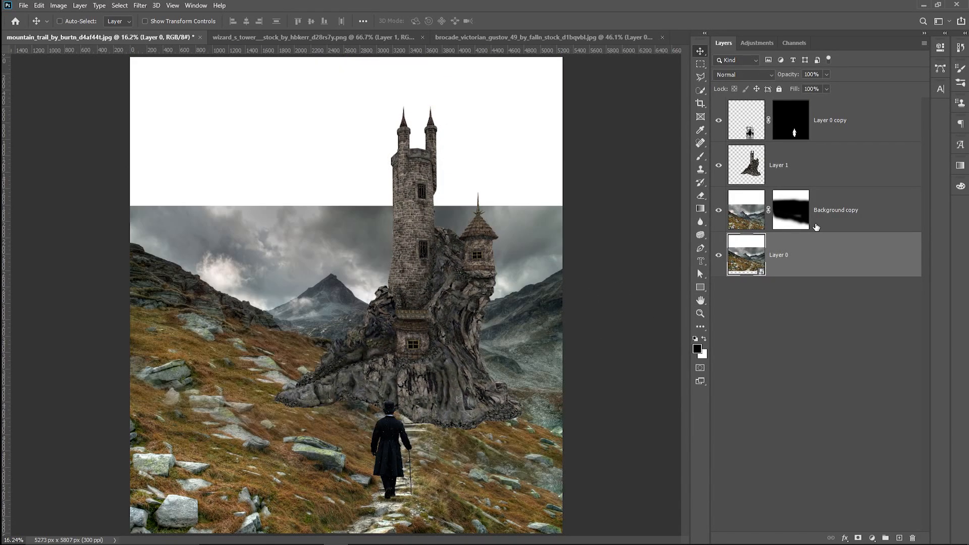
left_click(813, 222)
key("ctrl+t")
left_click_drag(63, 288, 44, 291)
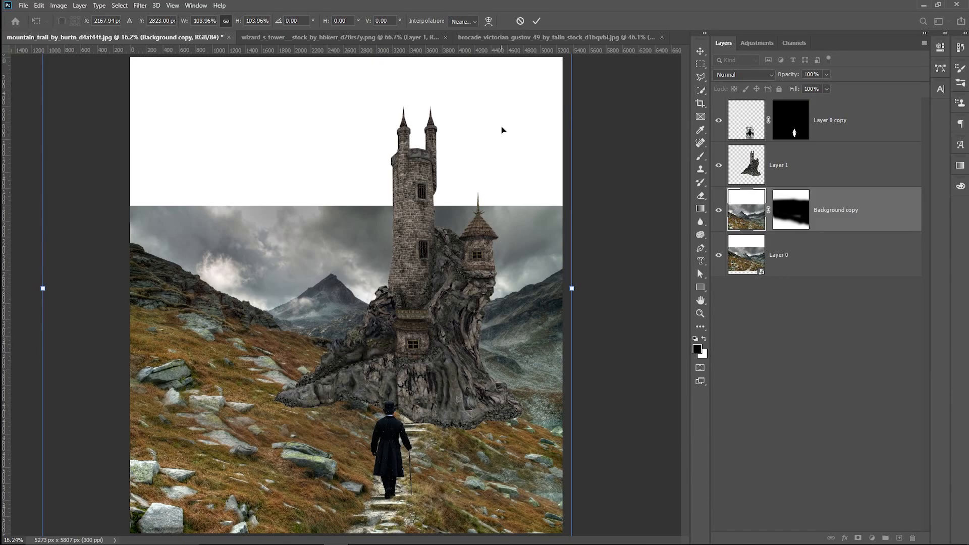
left_click(536, 21)
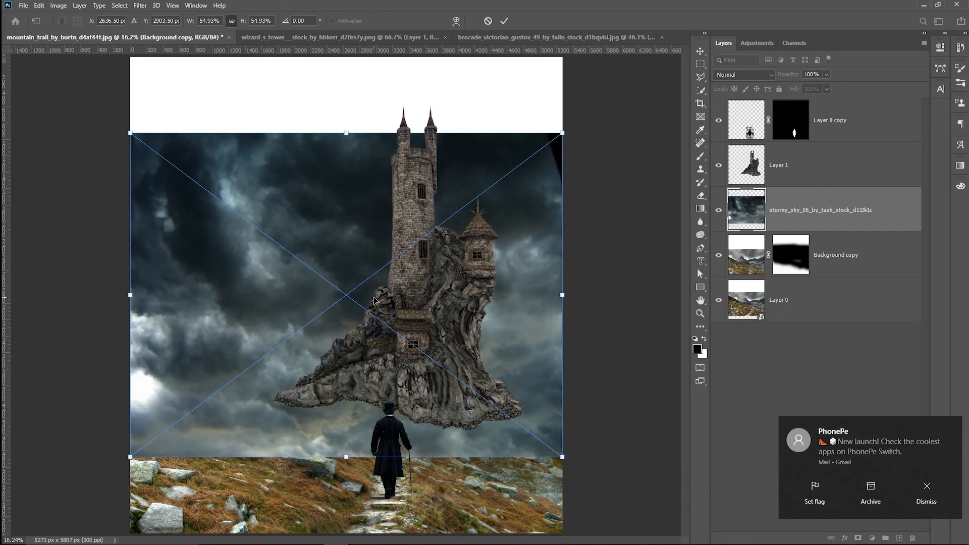
Step: Place the stormy_sky_06 image above Background copy and move it up to cover the white area and the old sky
left_click_drag(337, 383, 334, 232)
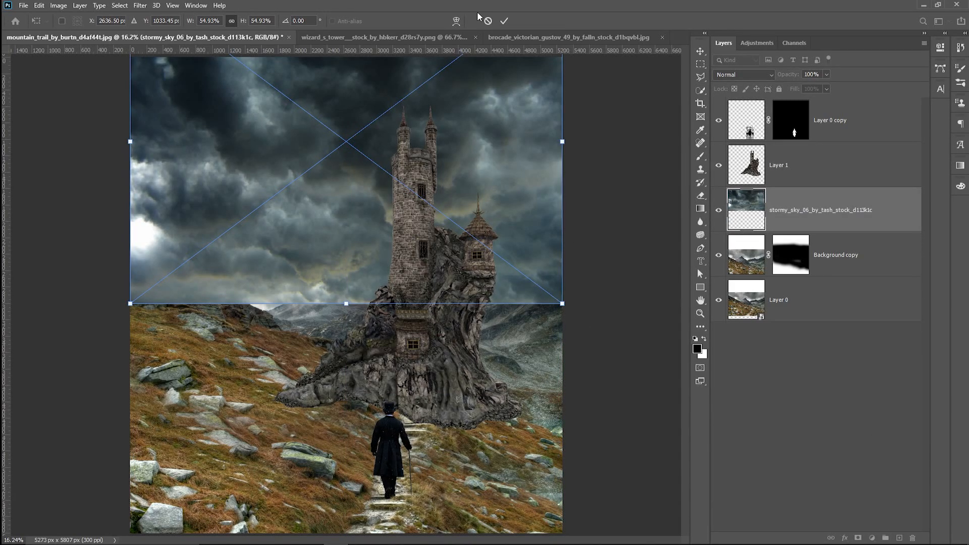
left_click(504, 20)
key("ctrl+minus")
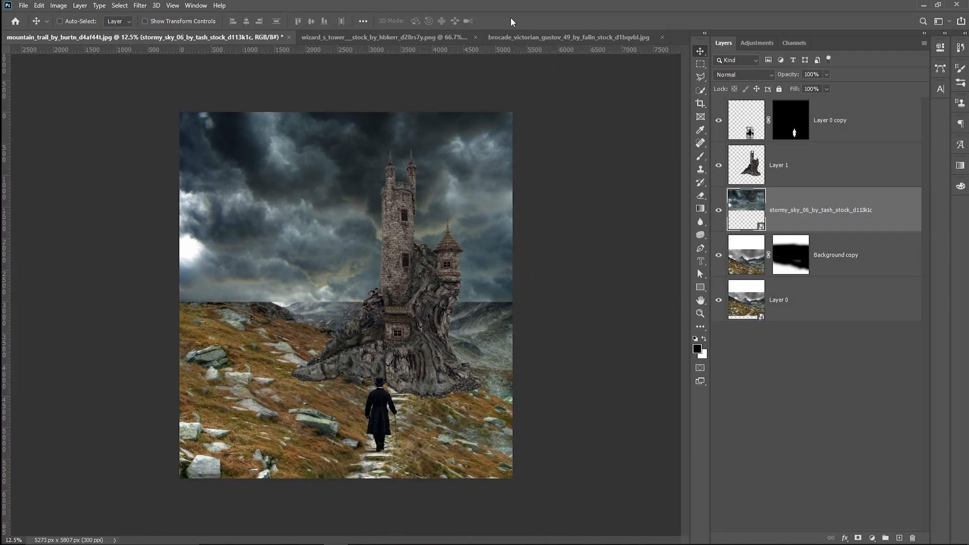
Step: Add a layer mask to the stormy sky and invert it, with the Gradient tool ready
left_click(858, 538)
left_click(700, 208)
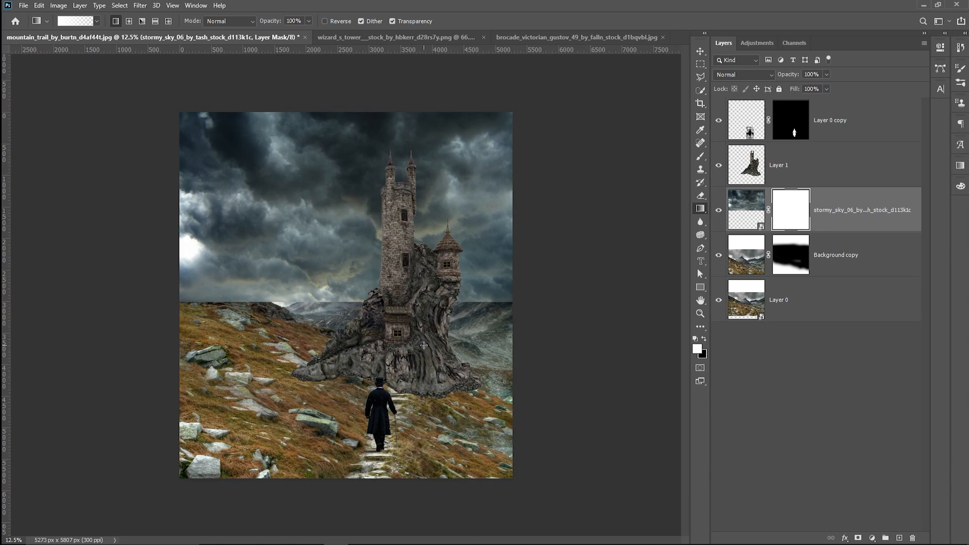
key("ctrl+i")
left_click_drag(396, 300, 387, 347)
key("ctrl+z")
left_click_drag(359, 276, 360, 329)
key("ctrl+z")
left_click_drag(357, 249, 369, 319)
key("ctrl+z")
key("ctrl+z")
Step: Draw a linear gradient on the stormy sky's mask to fade its lower part into the mountain horizon
left_click_drag(378, 251, 371, 330)
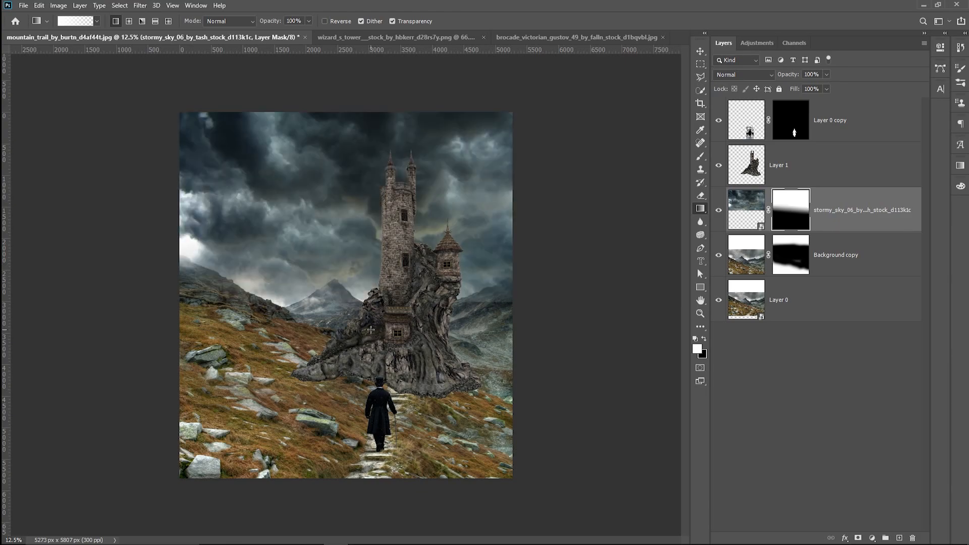
left_click(722, 256)
left_click(718, 301)
left_click(719, 300)
Step: Paint black with the soft brush on the stormy sky's mask along the mountains to clear them of sky
key("b")
key("x")
left_click_drag(506, 317, 172, 284)
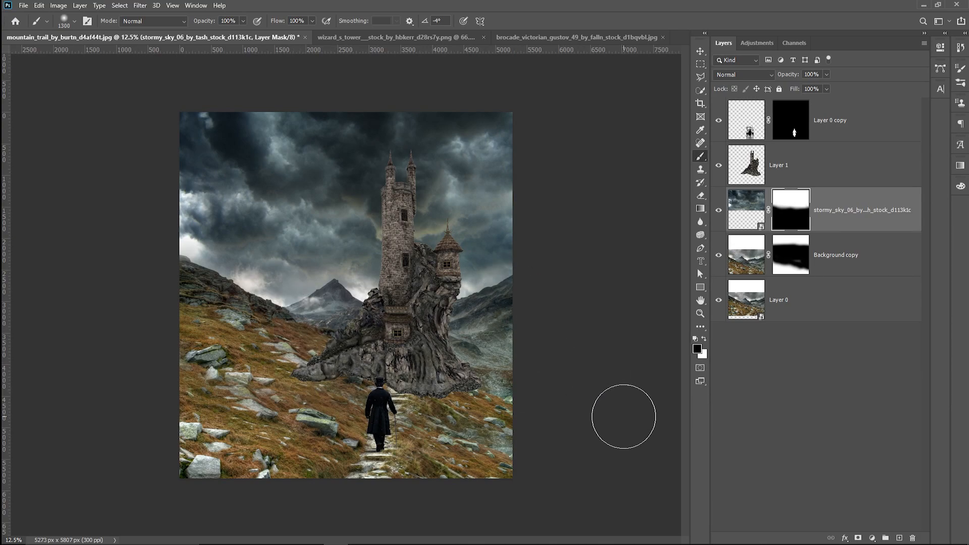
Step: Add a Curves adjustment that darkens the landscape and move it above Background copy
left_click(810, 312)
left_click(872, 538)
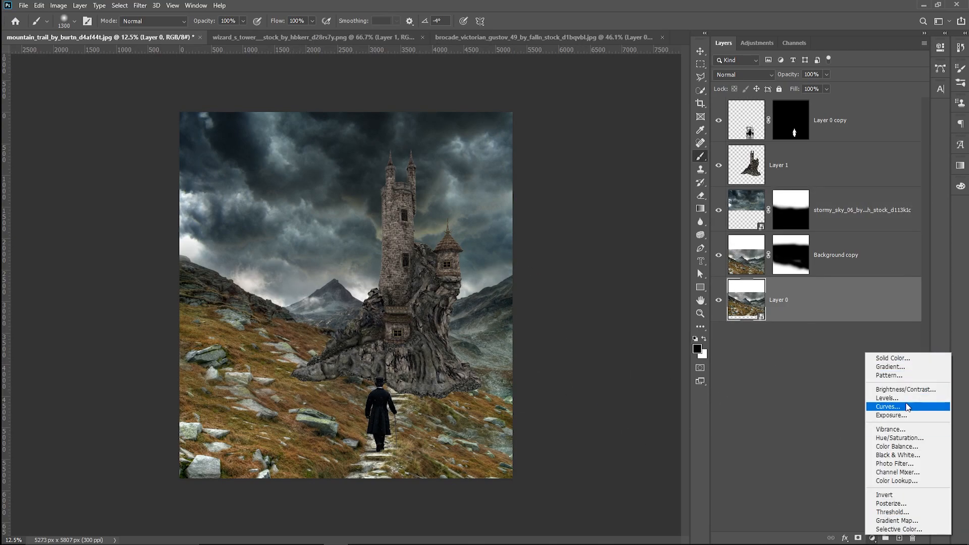
left_click(888, 406)
left_click_drag(816, 200, 844, 174)
left_click_drag(895, 127, 899, 129)
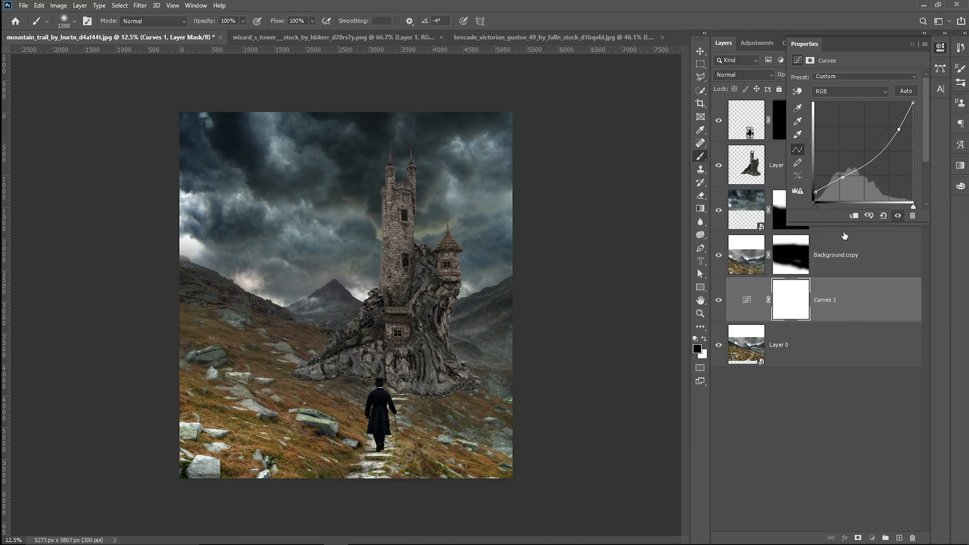
key("ctrl+bracketright")
left_click(911, 45)
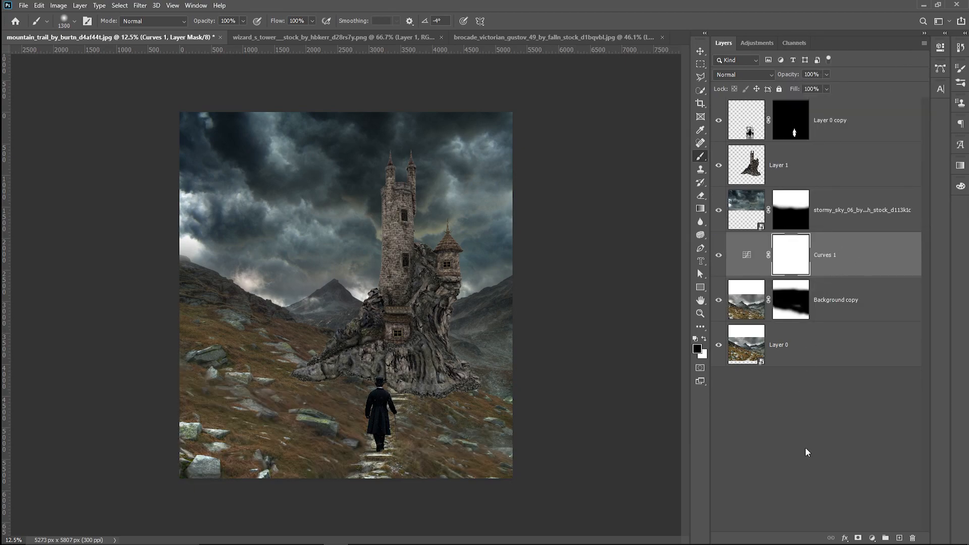
Step: Add a Hue/Saturation adjustment above the Curves layer with Hue +11, Saturation -69 and Lightness -18
left_click(872, 539)
left_click(901, 443)
left_click_drag(852, 138, 813, 149)
left_click_drag(845, 120, 850, 124)
left_click_drag(854, 162, 849, 162)
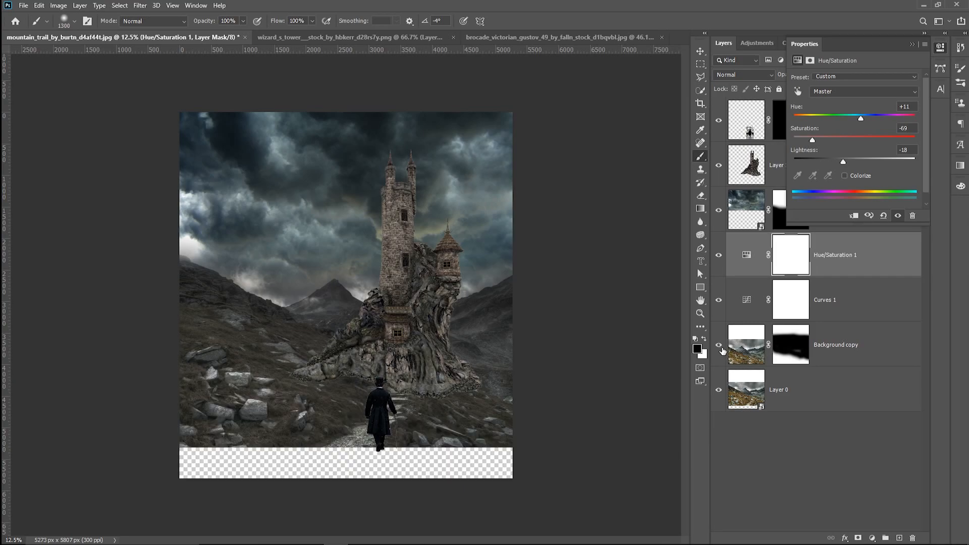
Step: Paint white on the Background copy mask to reveal more of the rocky foreground on both sides of the path
left_click(795, 351)
key("x")
left_click_drag(500, 451, 432, 460)
left_click_drag(240, 400, 209, 393)
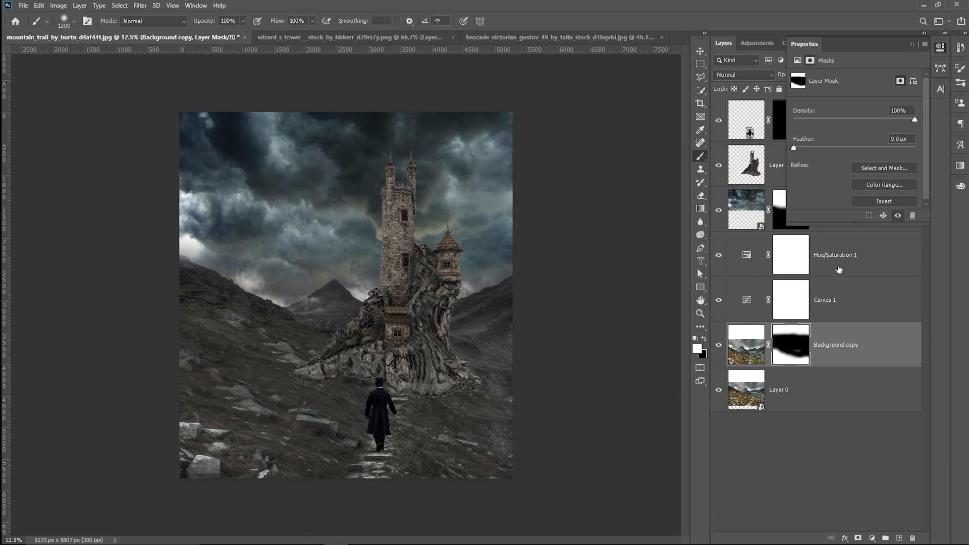
left_click(912, 44)
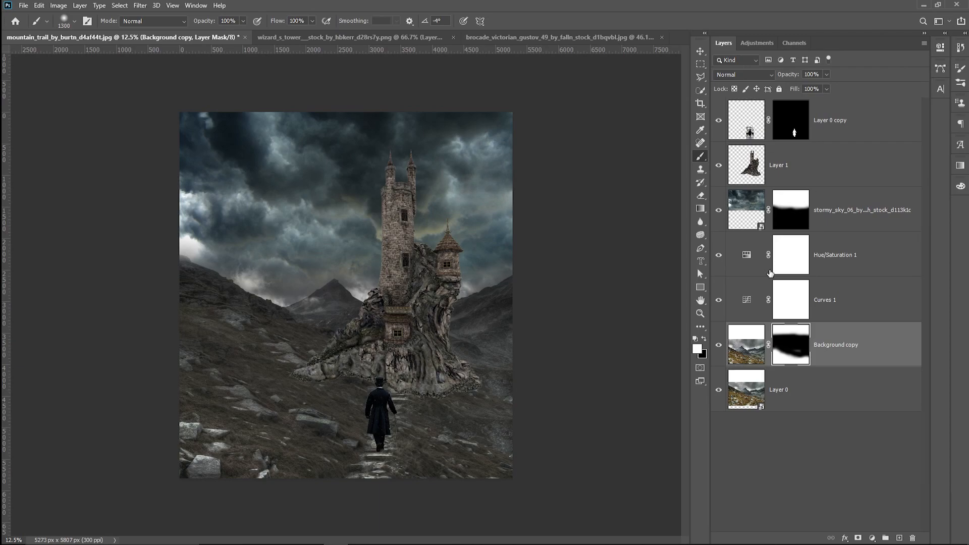
Step: Set the Hue/Saturation lightness to -25 and move both adjustment layers above the stormy sky
double_click(748, 255)
left_click_drag(843, 163, 837, 160)
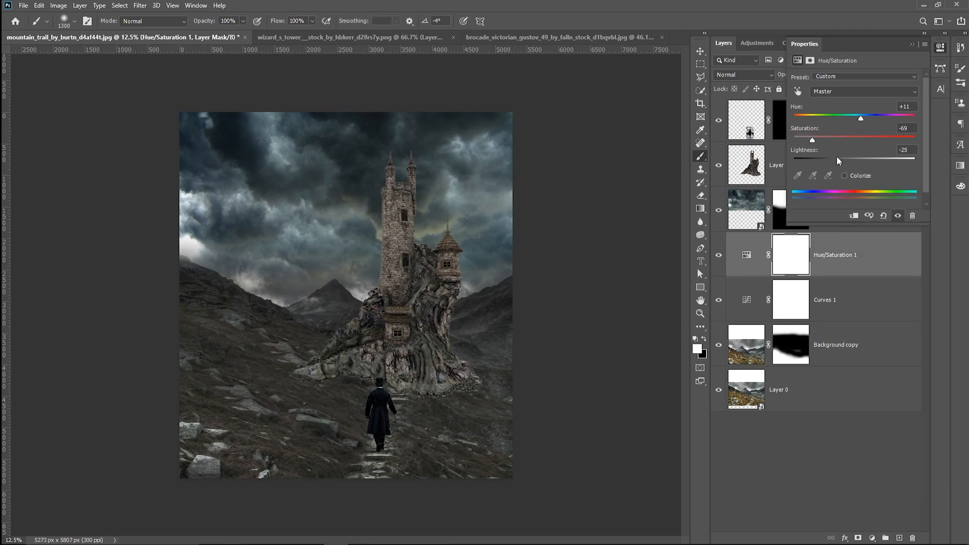
left_click(912, 44)
left_click(850, 305, "shift")
left_click_drag(849, 305, 844, 276)
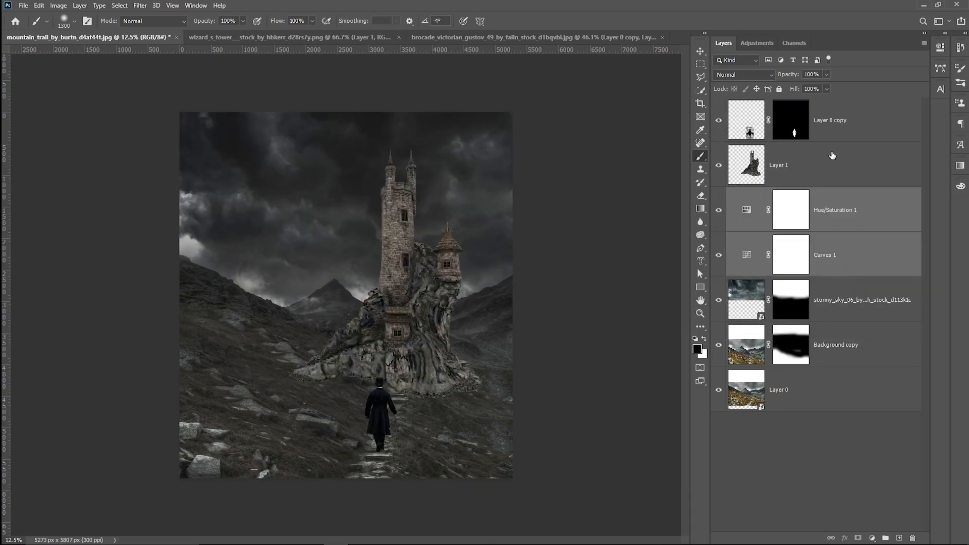
Step: Hide the man's layer, put it in its own group and name the group Men
left_click(850, 136)
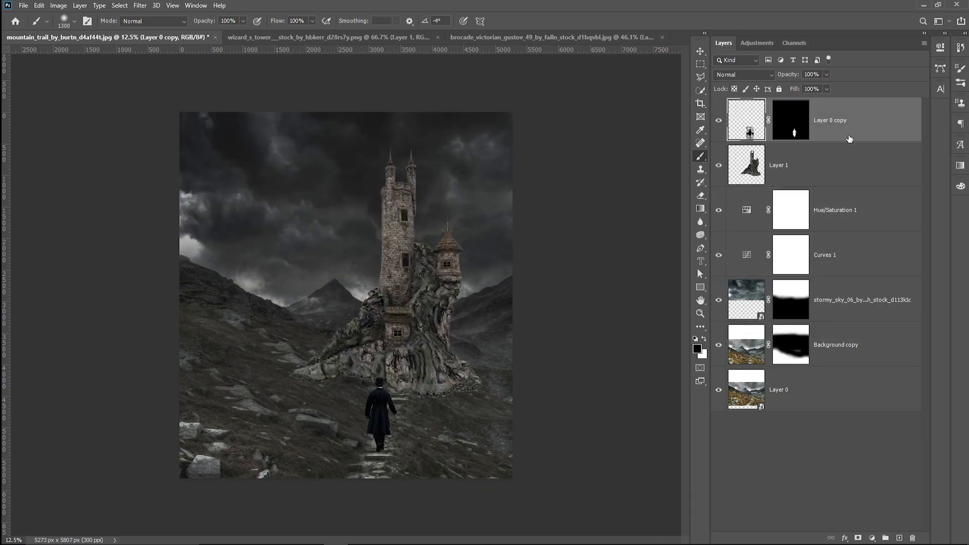
left_click(718, 121)
key("ctrl+g")
double_click(758, 104)
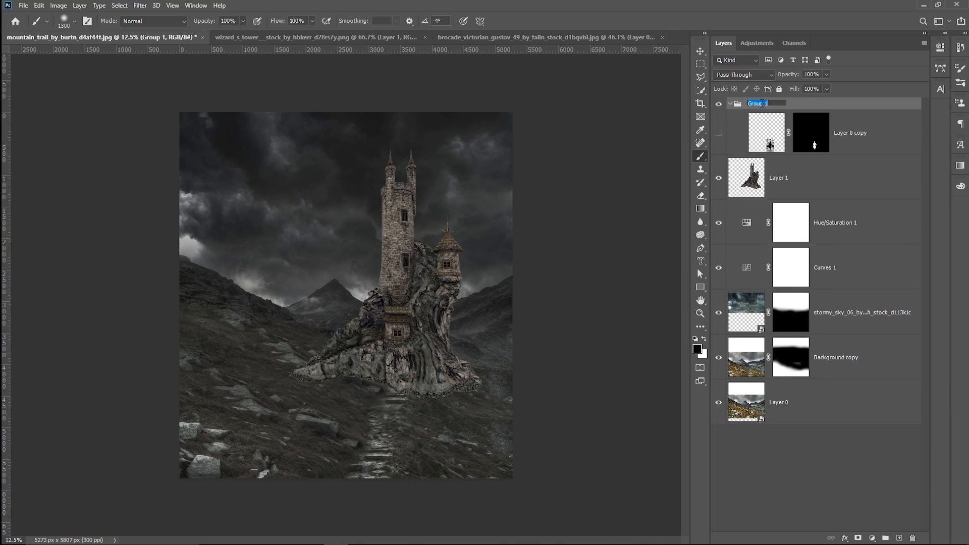
key("Return")
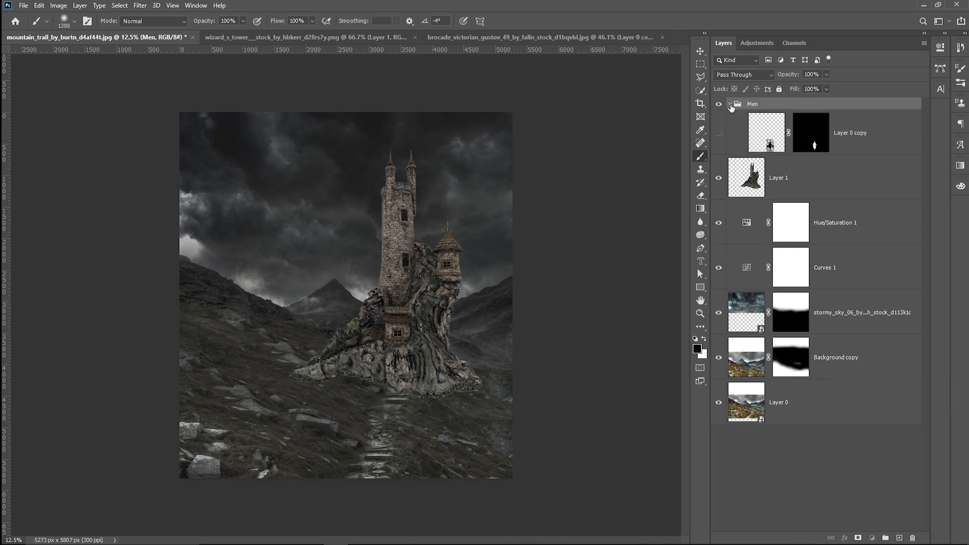
Step: Put the tower layer in its own group and name the group Horre House
left_click(730, 104)
left_click(825, 145)
key("ctrl+g")
double_click(765, 116)
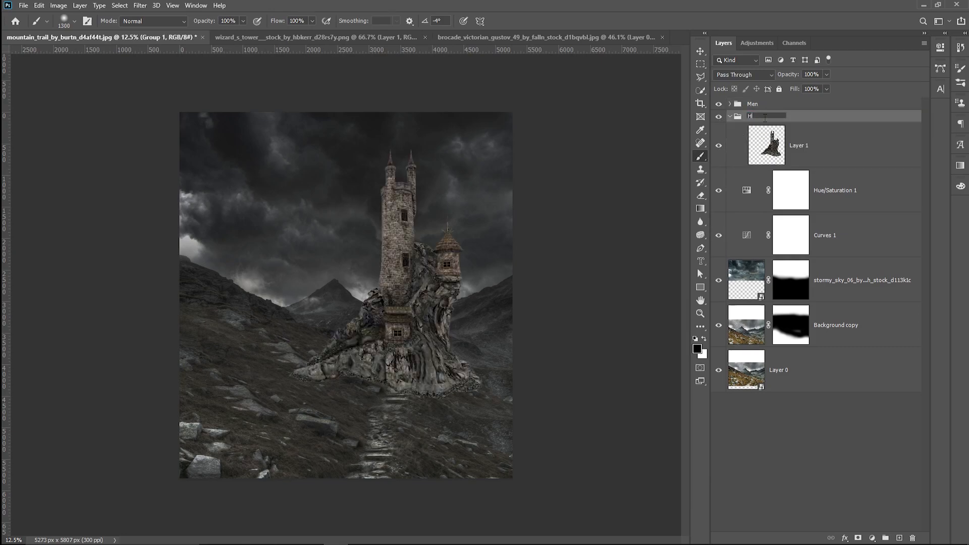
type("Horre Huse")
key("Return")
double_click(768, 119)
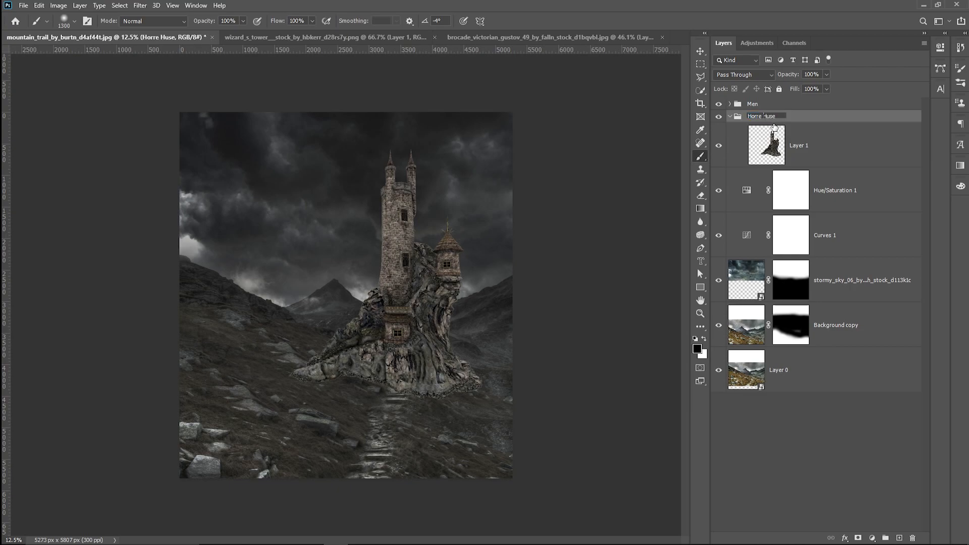
key("Return")
left_click(729, 117)
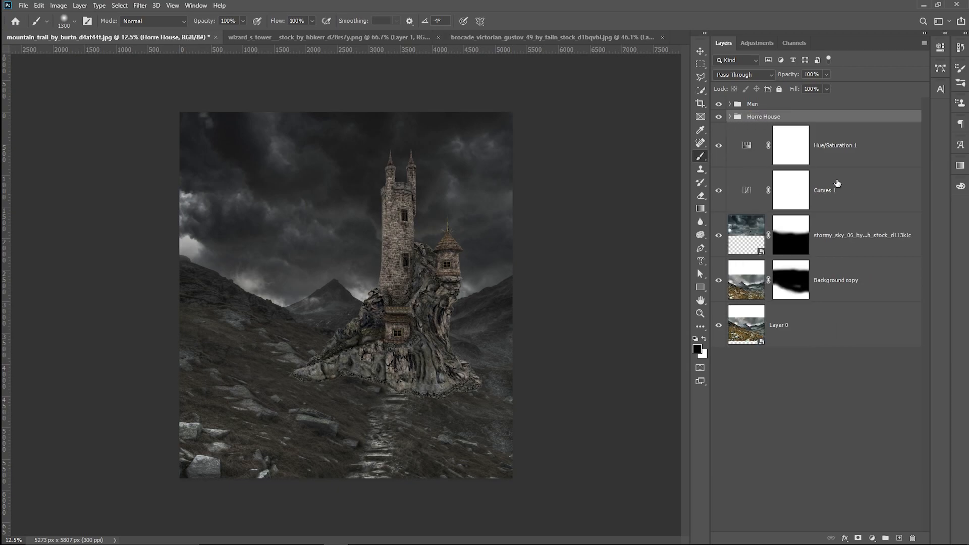
Step: Group all the layers from Hue/Saturation 1 down to Layer 0 and name the group Bg
left_click(861, 149)
left_click(864, 322, "shift")
key("ctrl+g")
double_click(763, 129)
type("Bg")
key("Return")
Step: Add a Hue/Saturation adjustment above the tower layer with Saturation +27
left_click(730, 117)
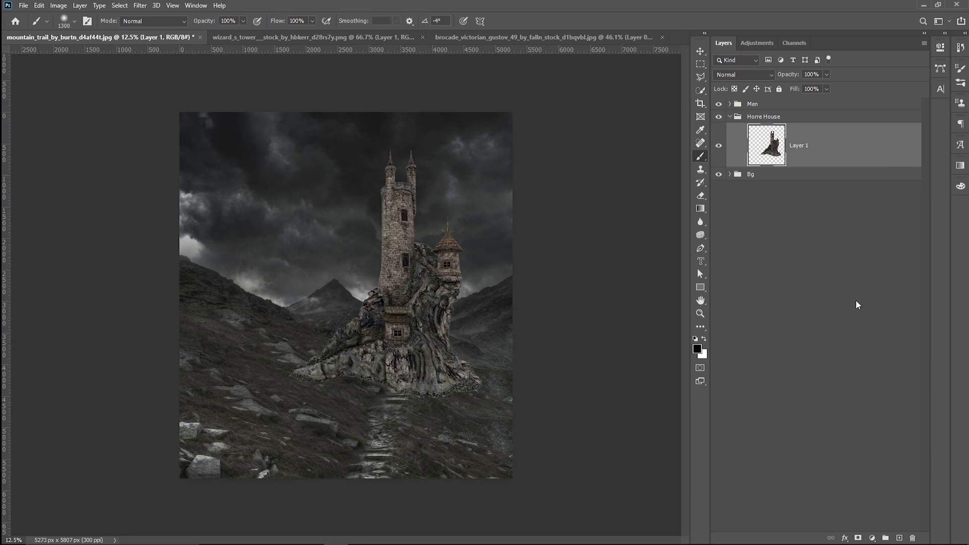
left_click(874, 539)
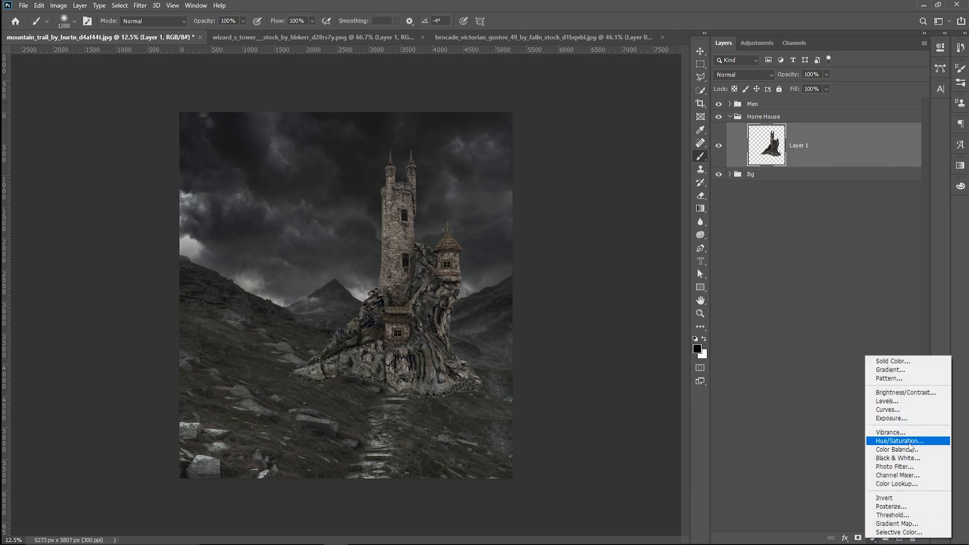
left_click(888, 439)
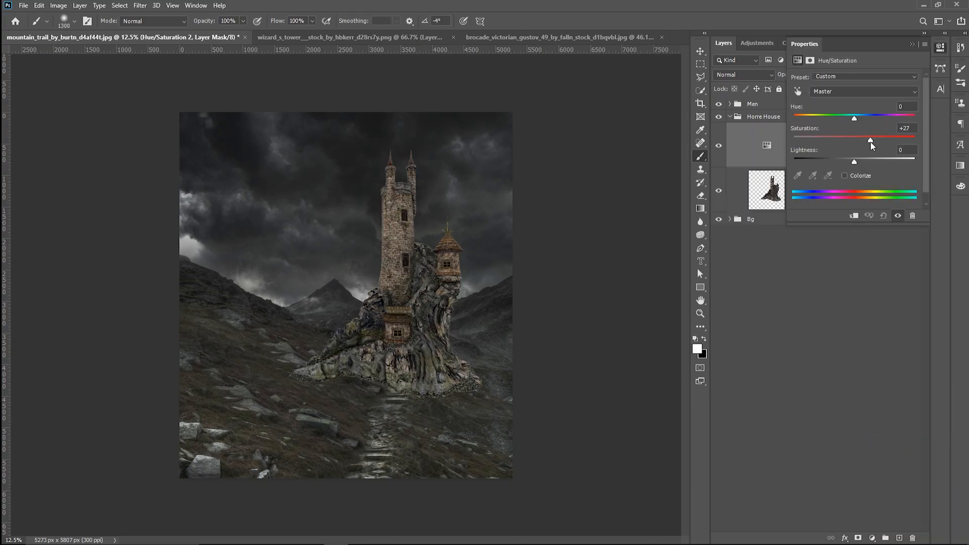
left_click_drag(854, 118, 854, 120)
left_click(913, 45)
Step: Add a mask to the tower layer and paint black along the lower edge of its rocky base
left_click(868, 199)
left_click(858, 538)
key("x")
mouse_move(461, 404)
left_mouse_down()
mouse_move(473, 405)
mouse_move(427, 421)
mouse_move(274, 395)
left_mouse_up()
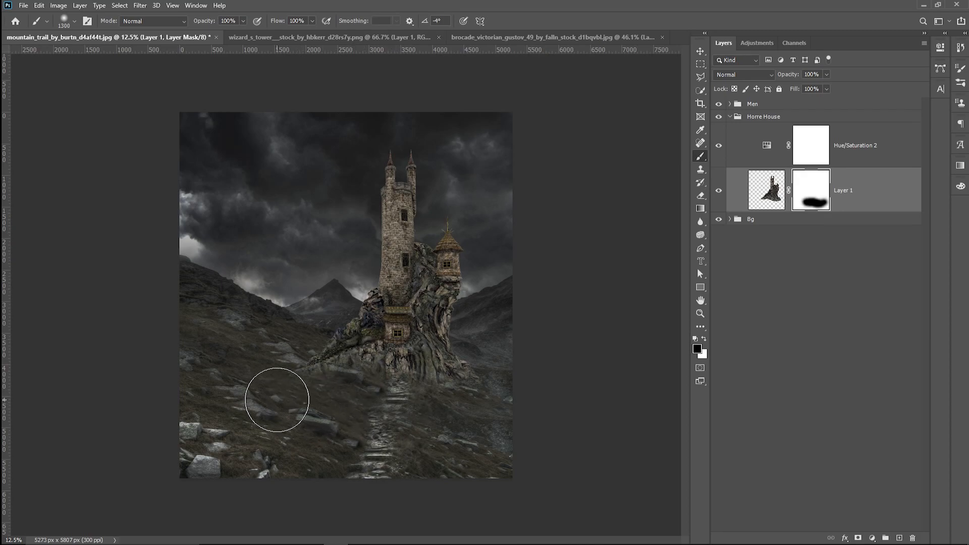
Step: Refine the tower mask with a 900 px black brush so the rocky base blends into the hillside and path
key("ctrl+plus")
key("ctrl+plus")
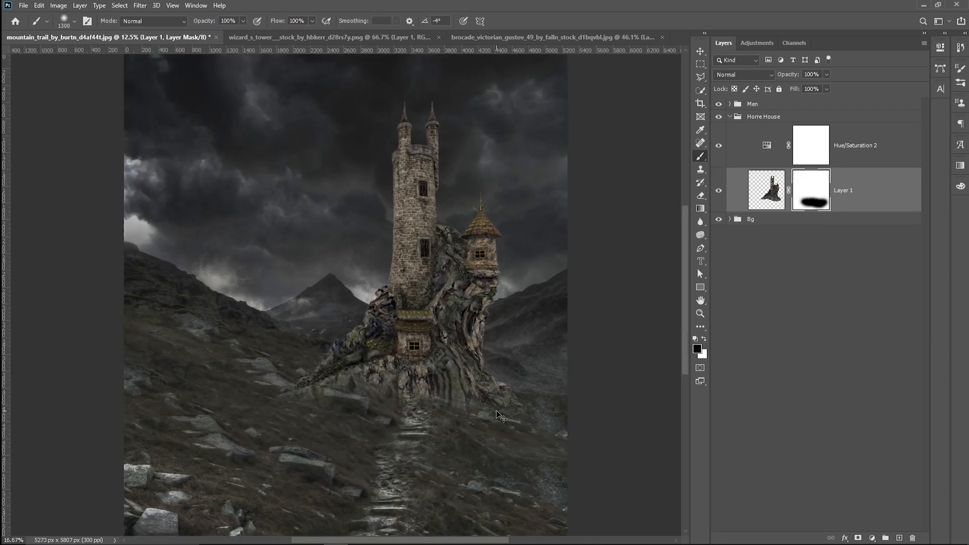
mouse_move(495, 411)
left_mouse_down()
mouse_move(421, 426)
mouse_move(277, 309)
mouse_move(352, 372)
mouse_move(399, 358)
mouse_move(433, 367)
mouse_move(263, 358)
mouse_move(246, 345)
mouse_move(234, 356)
mouse_move(346, 372)
left_mouse_up()
key("x")
key("bracketleft")
key("bracketleft")
key("bracketleft")
key("bracketleft")
key("x")
mouse_move(339, 458)
left_mouse_down()
mouse_move(267, 453)
mouse_move(370, 465)
mouse_move(459, 460)
left_mouse_up()
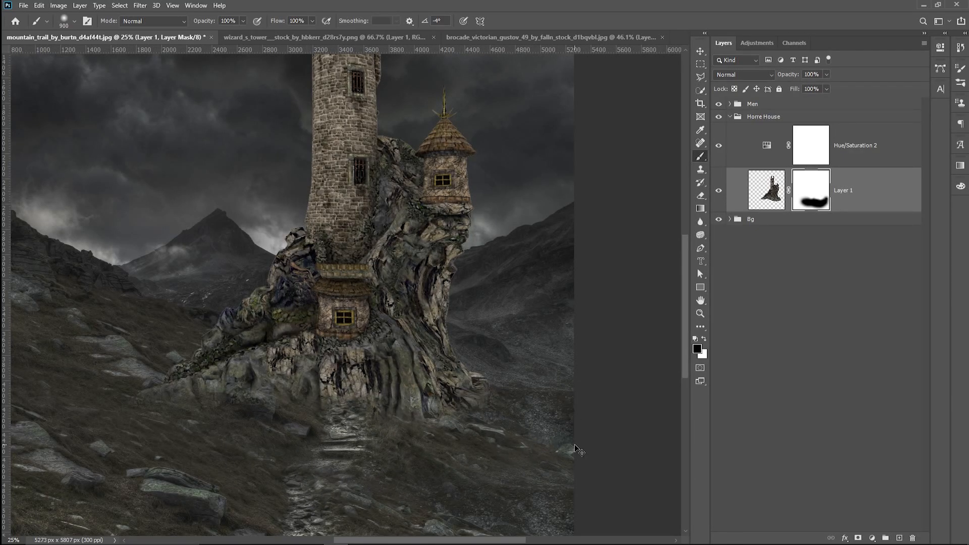
key("ctrl+0")
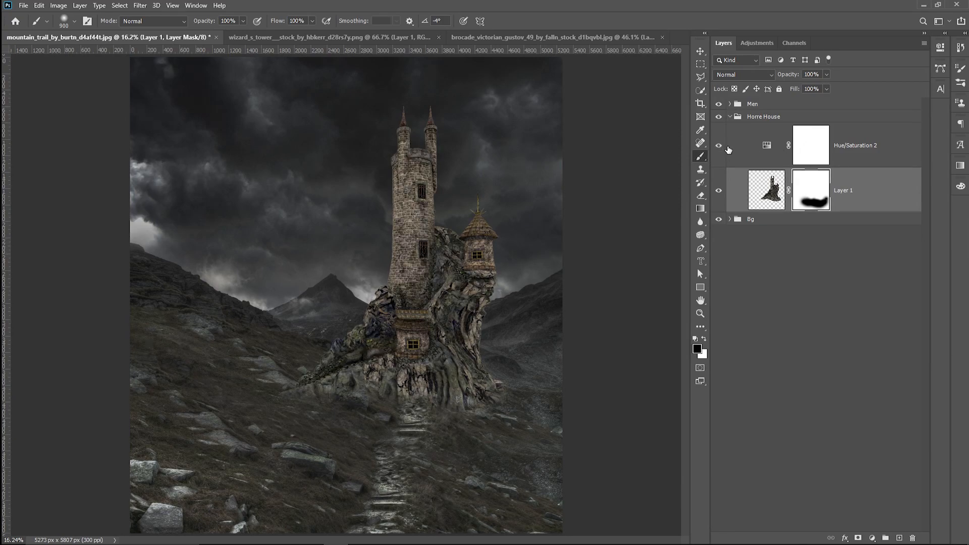
Step: Hide and delete the Hue/Saturation adjustment above the tower layer
left_click(727, 147)
left_click(719, 146)
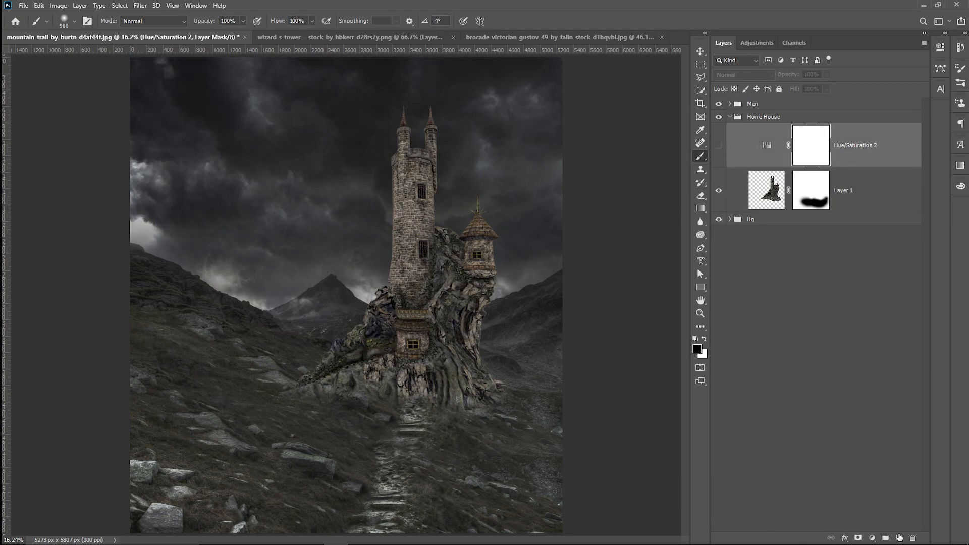
left_click(912, 538)
left_click(913, 538)
Step: Add a Brightness/Contrast adjustment clipped to the tower with Brightness -55 and Contrast 30, and mask it off the tower's right side
left_click(872, 538)
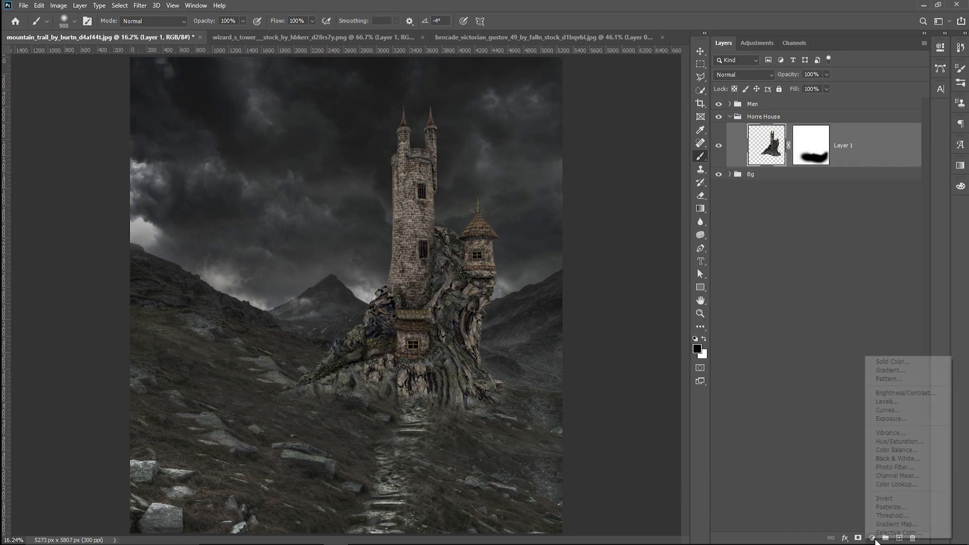
left_click(893, 393)
left_click_drag(853, 108, 835, 111)
left_click(852, 217)
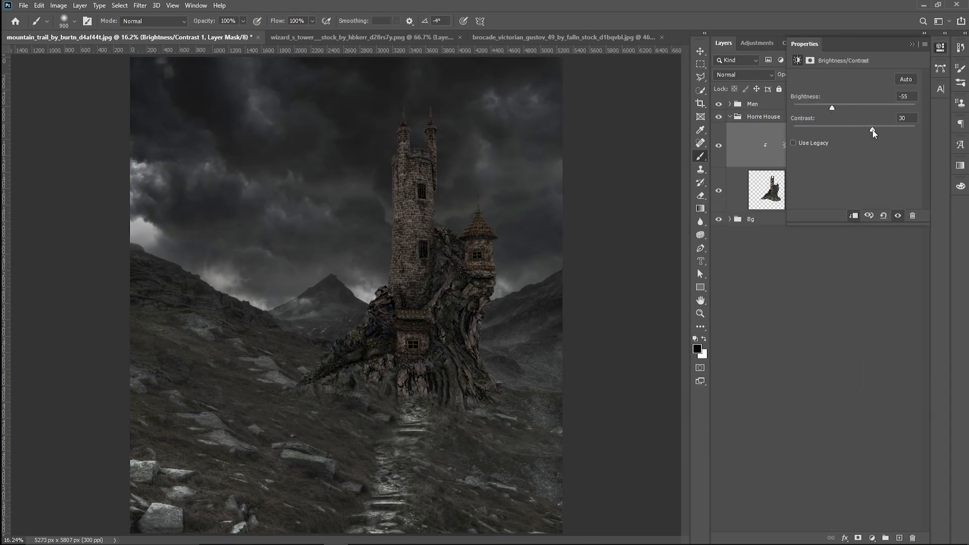
left_click(912, 44)
mouse_move(457, 131)
left_mouse_down()
mouse_move(465, 171)
mouse_move(506, 219)
mouse_move(378, 77)
mouse_move(535, 246)
mouse_move(519, 317)
mouse_move(505, 211)
mouse_move(509, 322)
mouse_move(449, 164)
mouse_move(450, 192)
mouse_move(443, 136)
left_mouse_up()
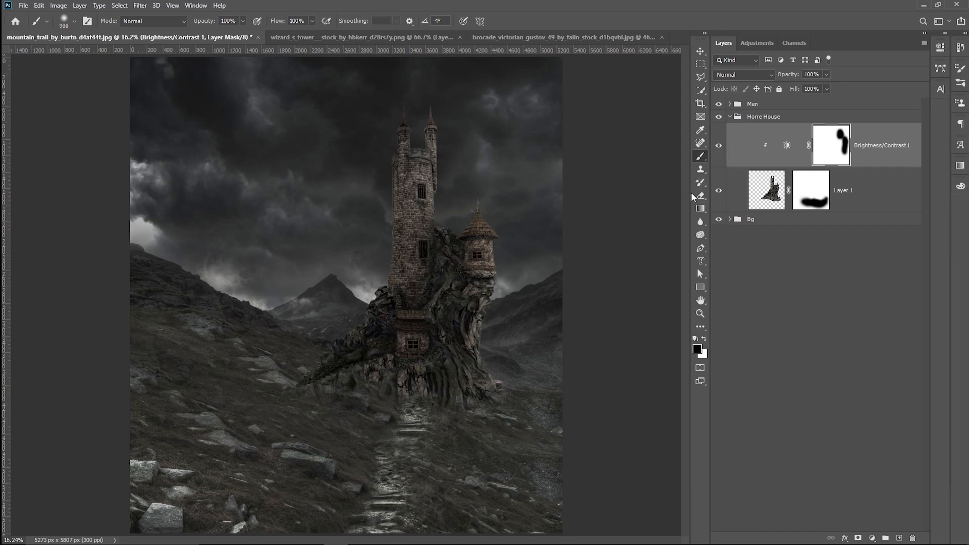
Step: Set the tower's Brightness/Contrast to Brightness -89 and Contrast 21, and restore its darkening on the main tower by painting white on the mask
double_click(788, 146)
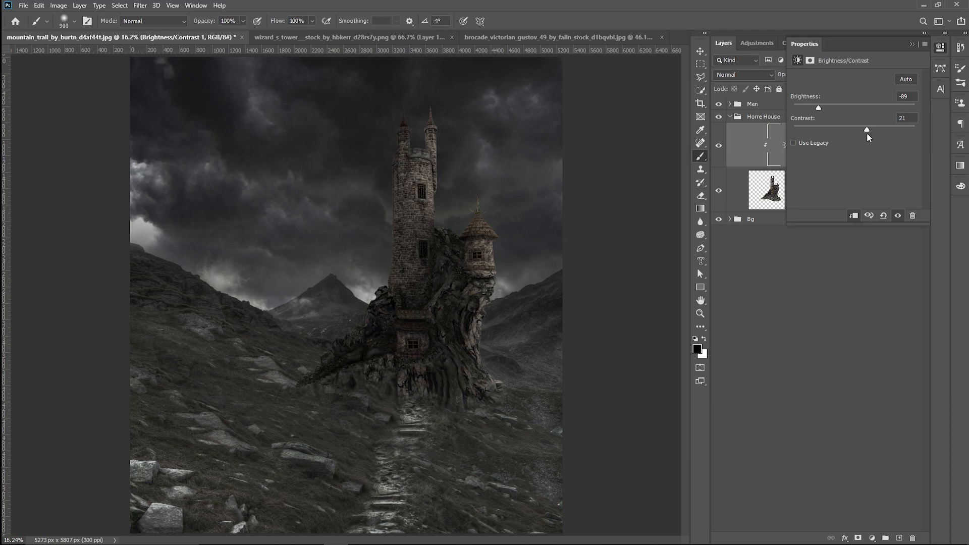
left_click(913, 45)
left_click(822, 156)
key("x")
mouse_move(391, 160)
left_mouse_down()
mouse_move(389, 226)
mouse_move(402, 191)
mouse_move(420, 288)
left_mouse_up()
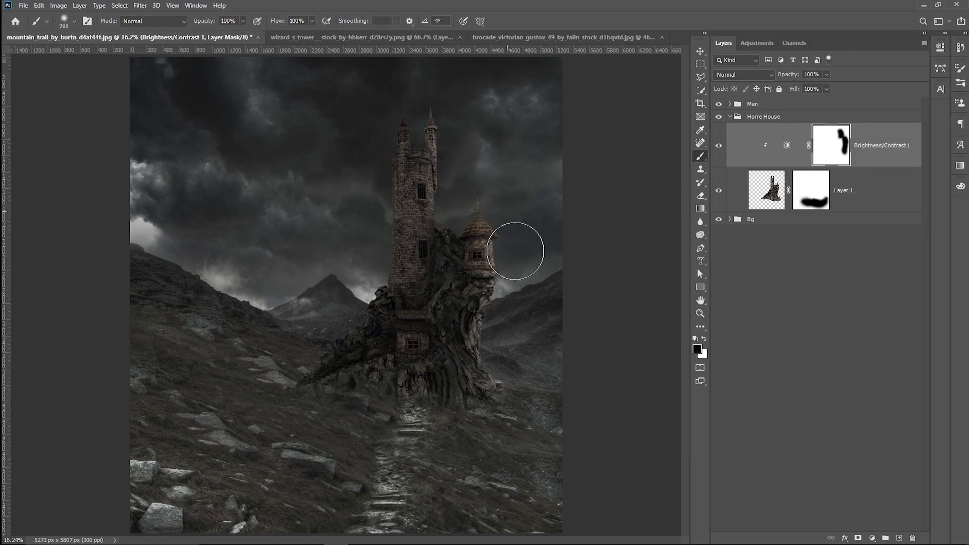
Step: Set the brush hardness to 30% and paint black on the Brightness/Contrast mask to lighten the tower's right side and small turret
right_click(550, 251)
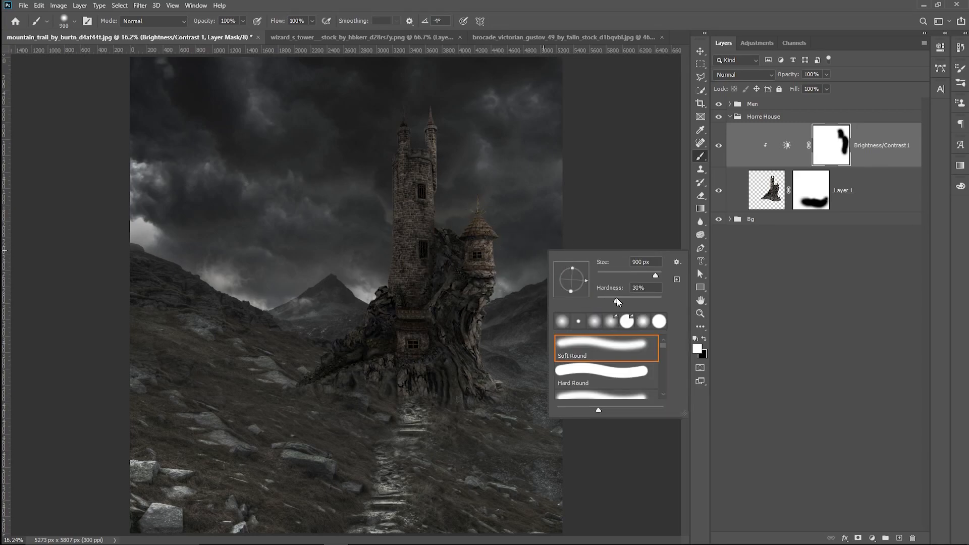
key("Return")
key("x")
mouse_move(508, 223)
left_mouse_down()
mouse_move(525, 263)
mouse_move(509, 348)
mouse_move(511, 288)
mouse_move(465, 135)
mouse_move(454, 201)
left_mouse_up()
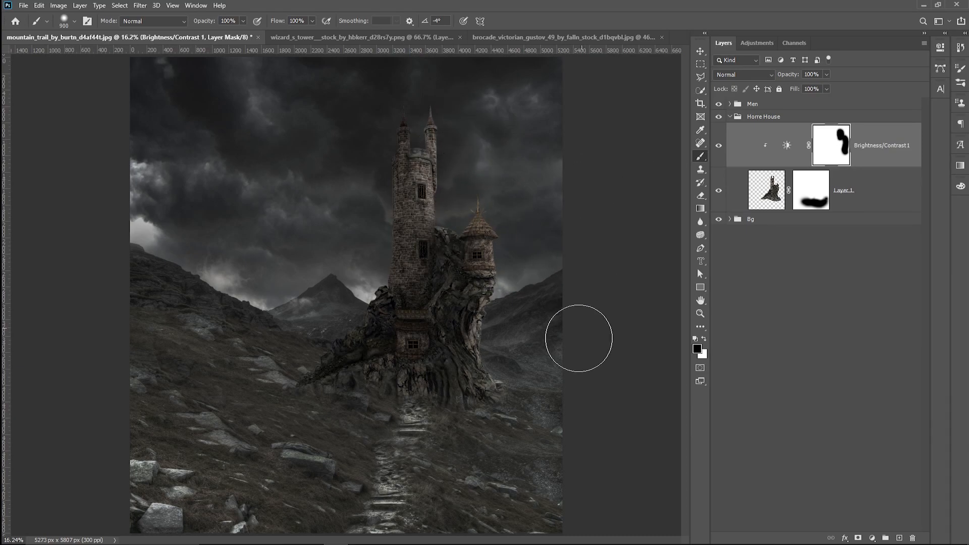
left_click(722, 151)
left_click(722, 152)
key("ctrl+minus")
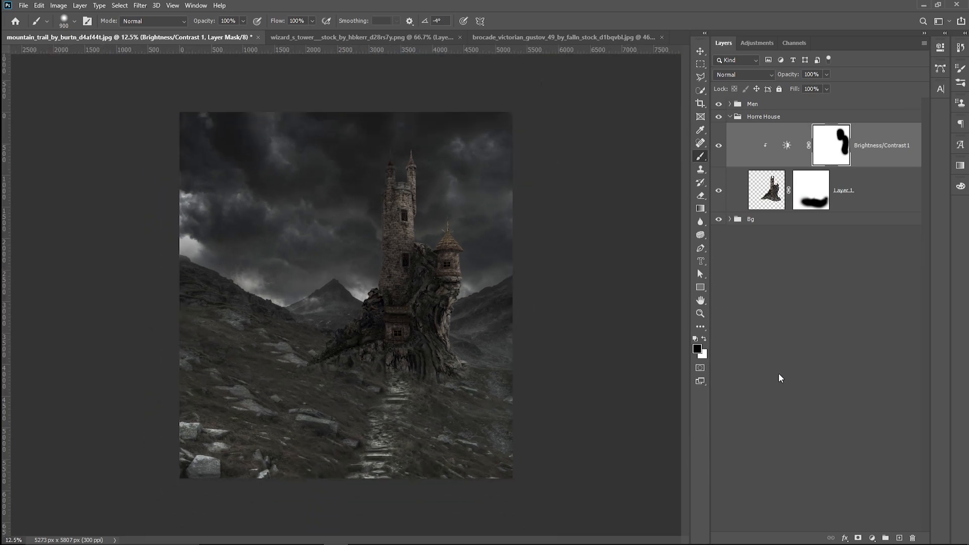
Step: Expand the Men group and show the man's layer
left_click(738, 104)
left_click(730, 104)
left_click(719, 134)
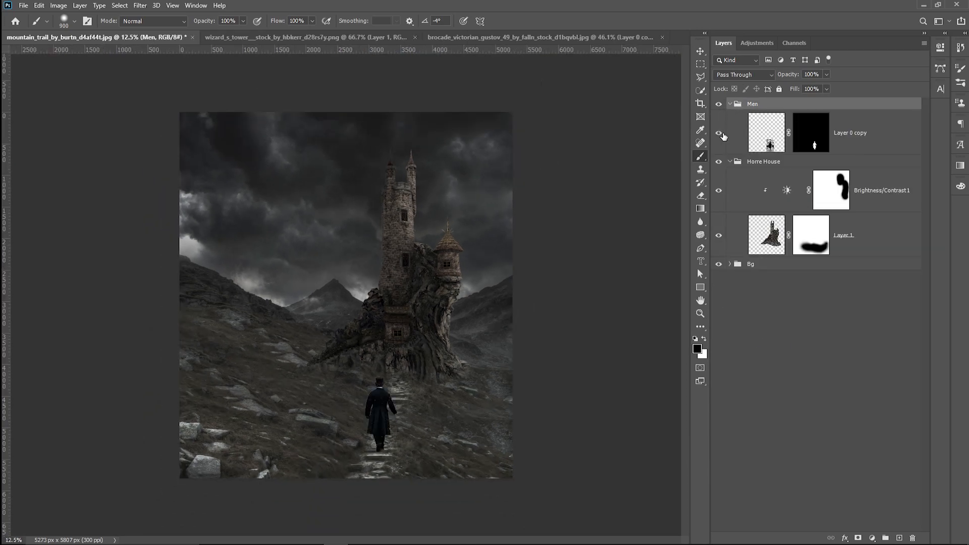
Step: Add a Hue/Saturation adjustment clipped to the man's layer with Hue -86, Saturation -44 and Lightness -1
left_click(871, 140)
left_click(873, 538)
left_click(889, 440)
mouse_move(846, 139)
left_mouse_down()
mouse_move(803, 142)
mouse_move(827, 141)
left_mouse_up()
left_click(853, 215)
mouse_move(854, 162)
left_mouse_down()
mouse_move(800, 163)
mouse_move(854, 165)
left_mouse_up()
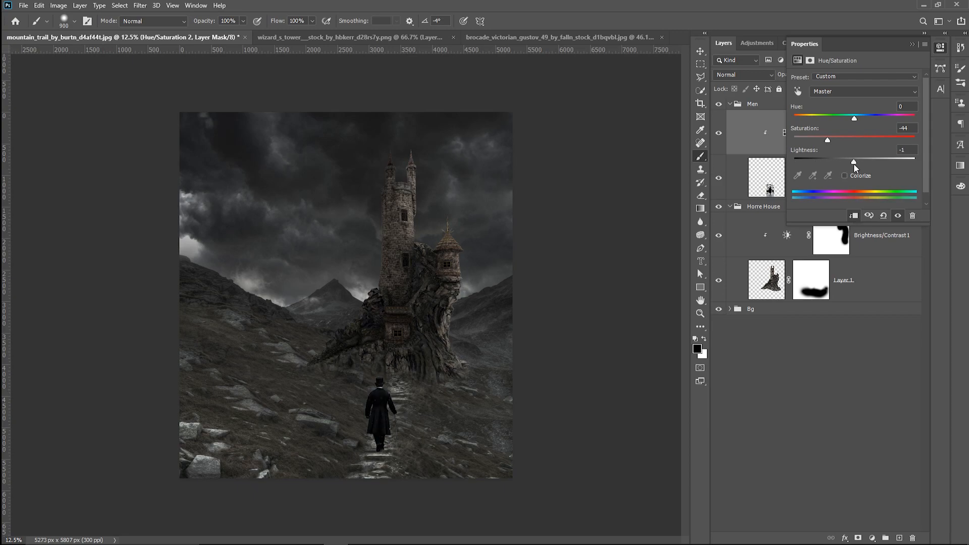
left_click_drag(854, 117, 818, 125)
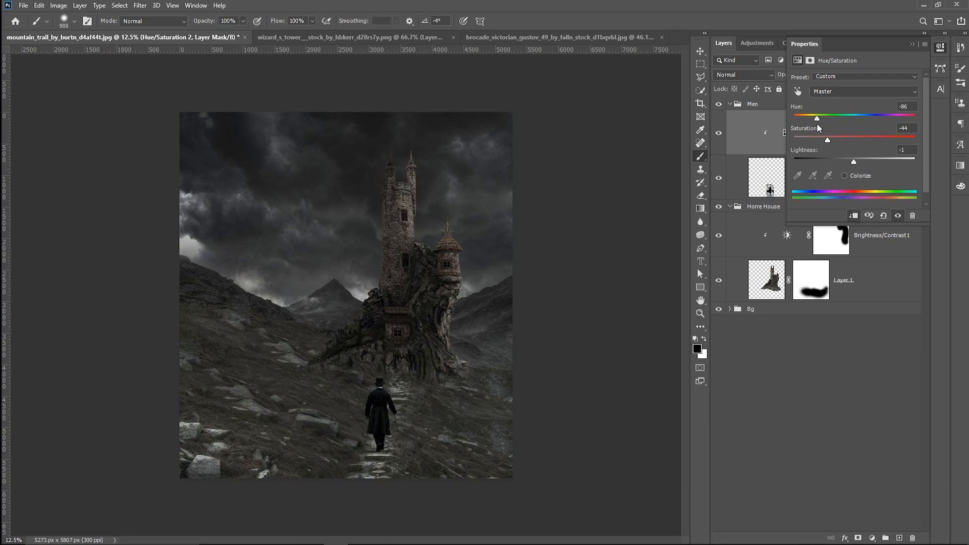
left_click(911, 44)
left_click(872, 538)
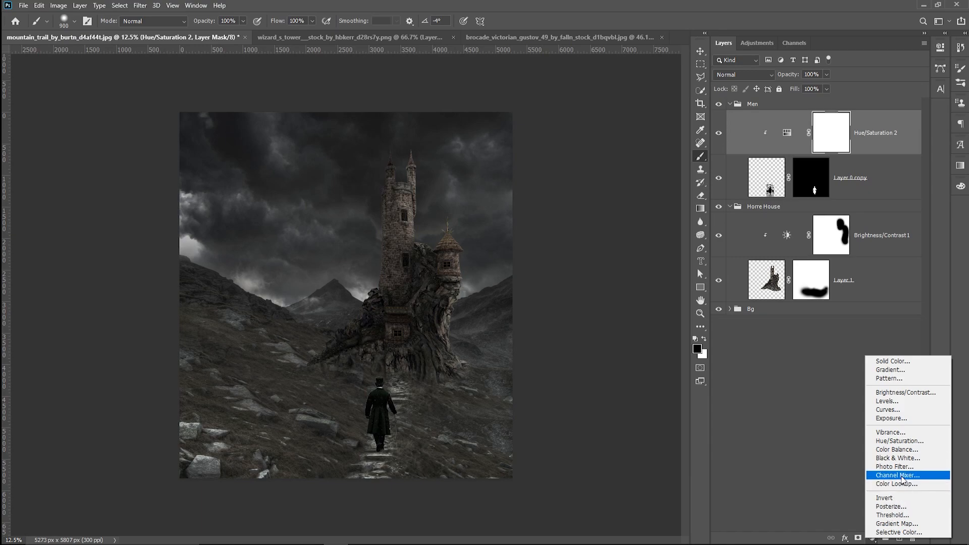
left_click(897, 449)
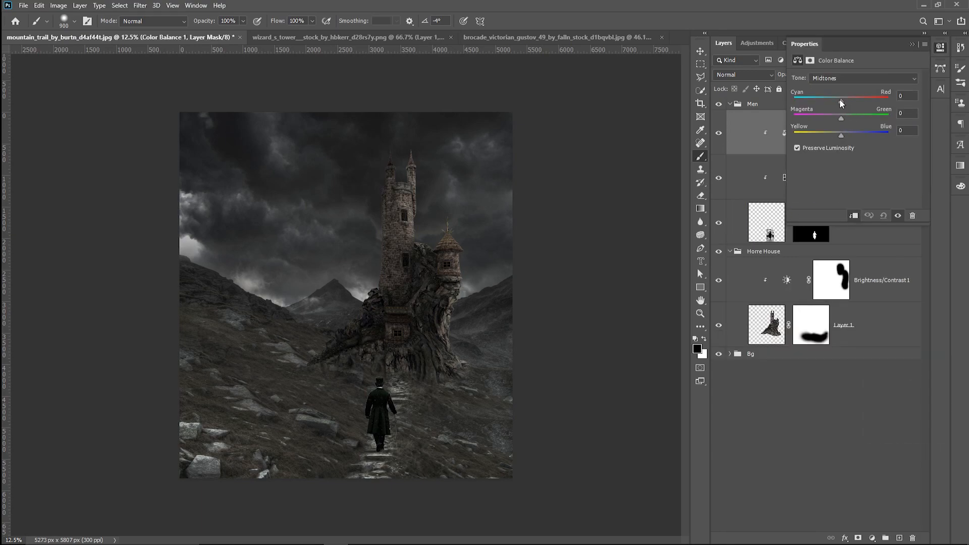
left_click_drag(841, 117, 843, 122)
left_click(914, 219)
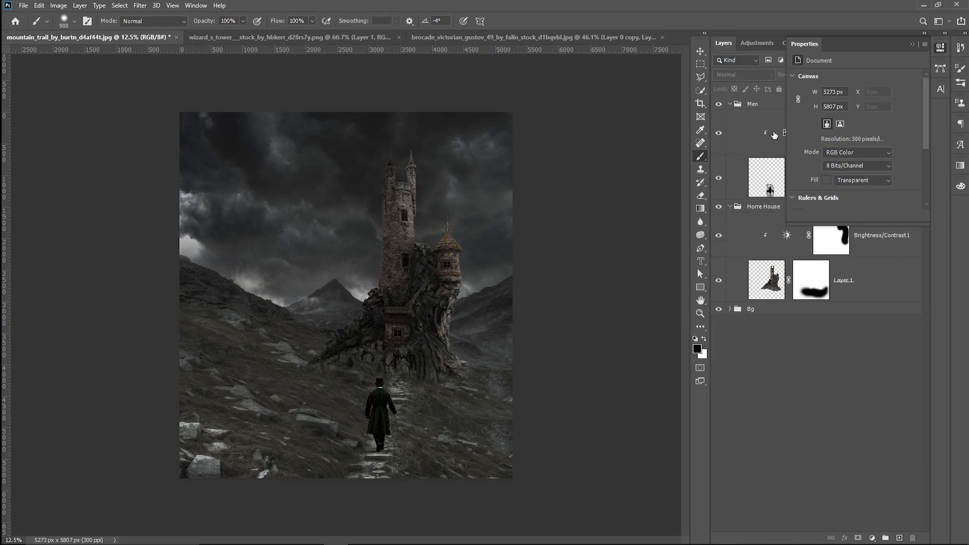
left_click(914, 45)
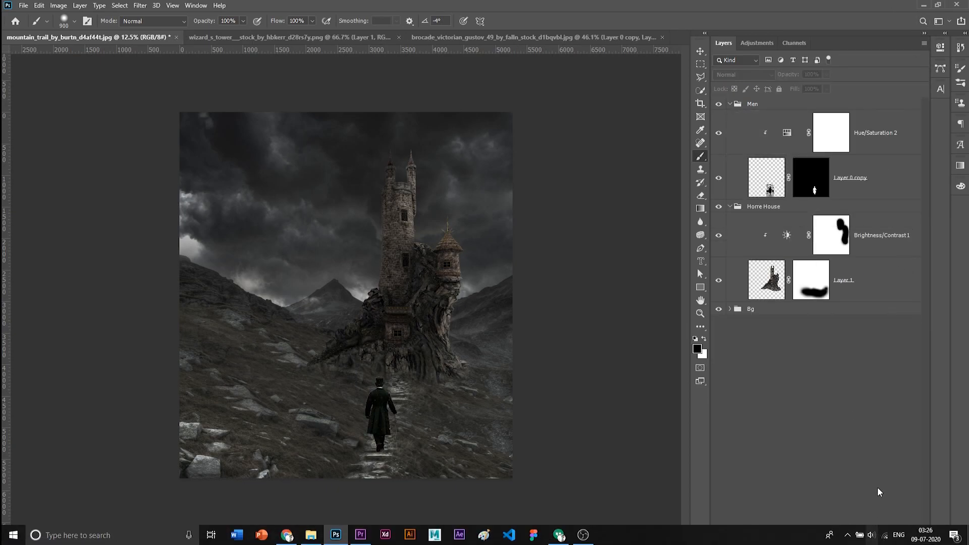
left_click(886, 538)
left_click(872, 538)
key("Escape")
key("ctrl+z")
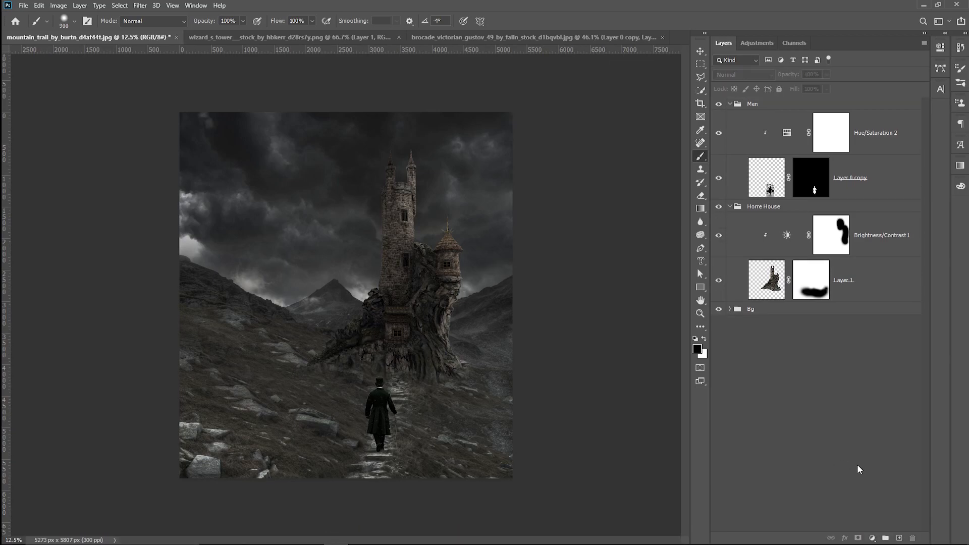
Step: Add a Selective Color adjustment clipped to the man's layer, setting Neutrals to Yellow -23% and Black +19%
left_click(872, 538)
left_click(899, 530)
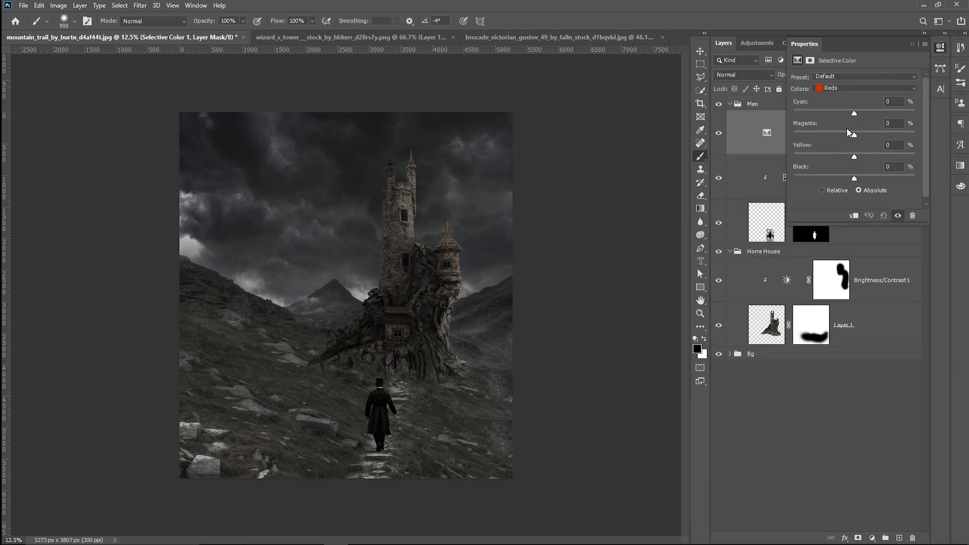
left_click(837, 86)
left_click(849, 154)
left_click_drag(849, 158, 875, 179)
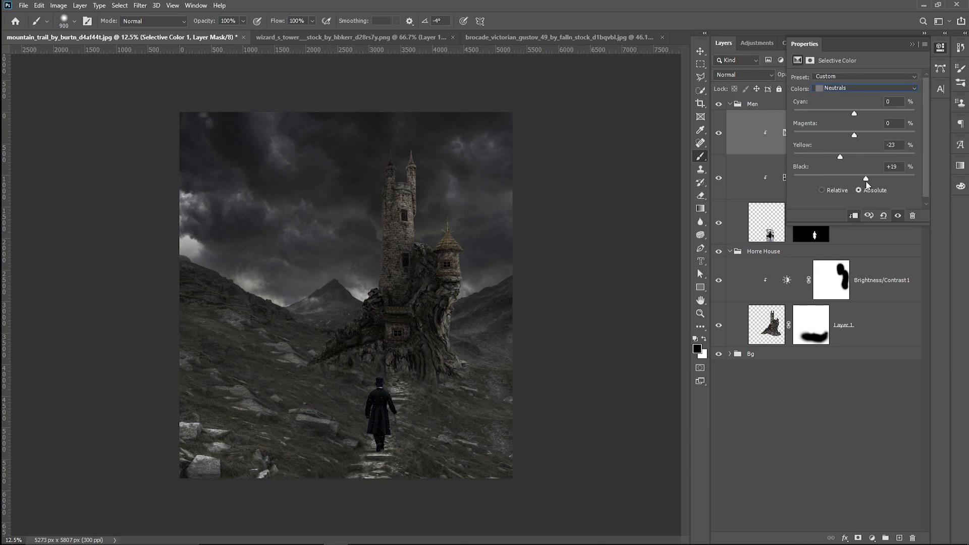
left_click(852, 332)
left_click(912, 46)
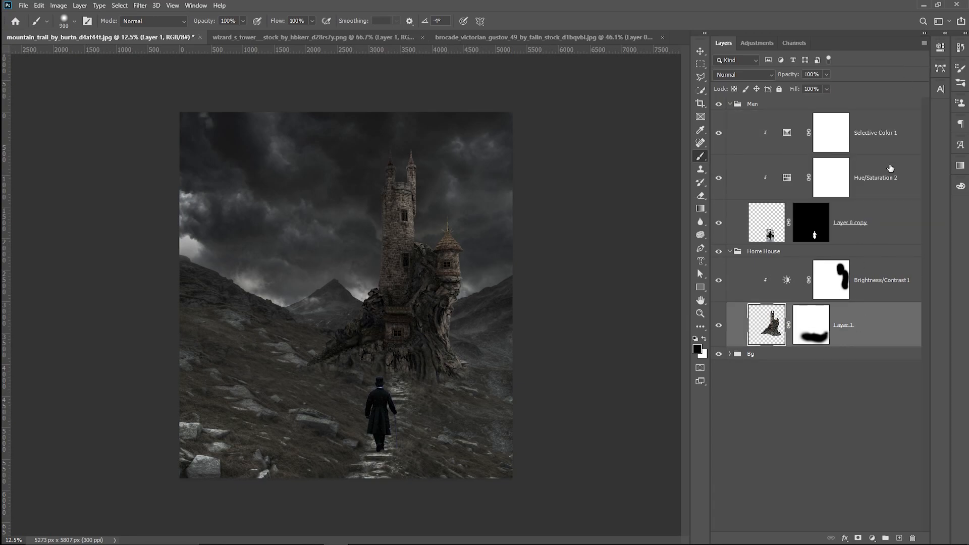
Step: Set the saturation of the man's Hue/Saturation adjustment to -100
key("ctrl+plus")
key("ctrl+plus")
key("ctrl+plus")
left_click_drag(585, 280, 525, 75)
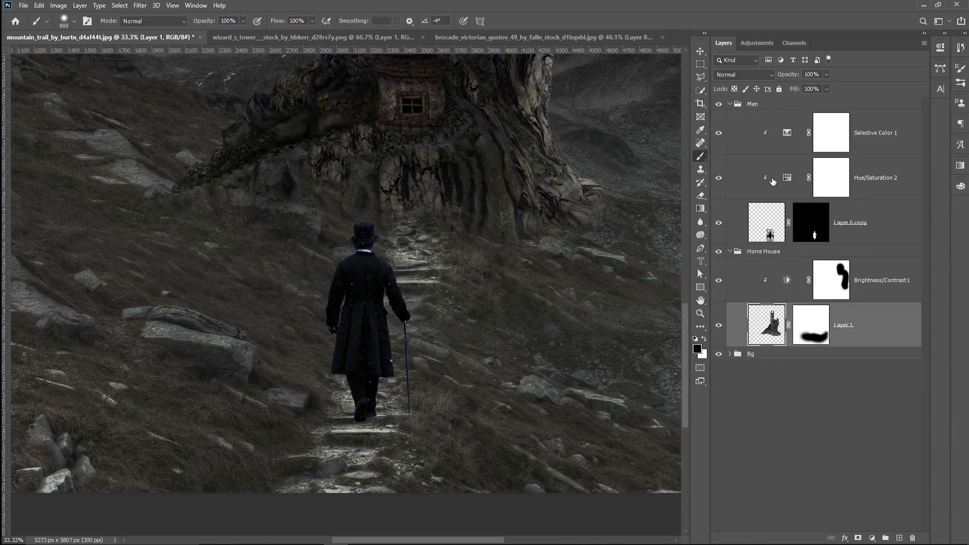
double_click(772, 181)
left_click_drag(811, 143, 794, 140)
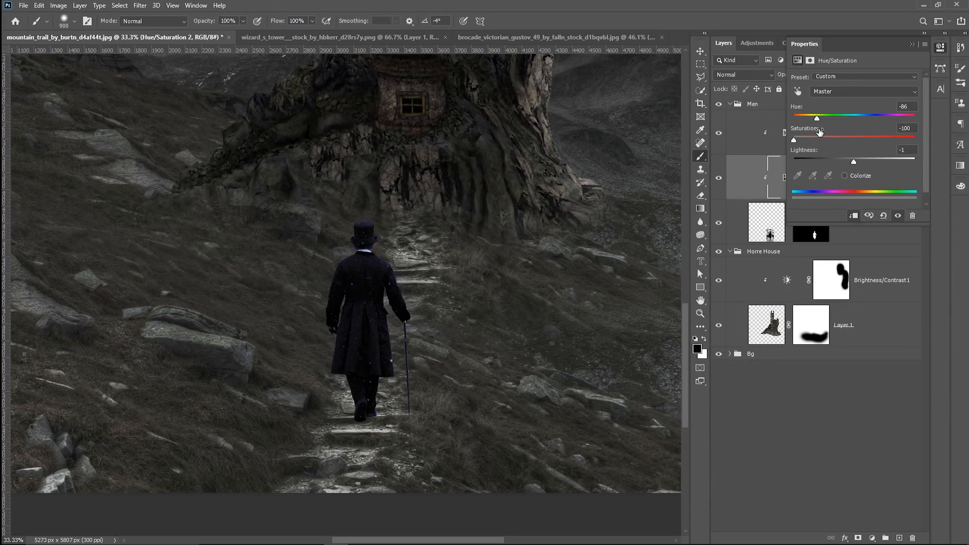
Step: Work through the individual color ranges of the man's Hue/Saturation adjustment, setting the Blues saturation to -100, and compare the man with and without it
left_click(822, 93)
left_click(827, 96)
left_click(833, 77)
left_click(832, 79)
left_click(838, 93)
left_click(828, 108)
left_click_drag(813, 138, 793, 140)
left_click(836, 94)
left_click(823, 132)
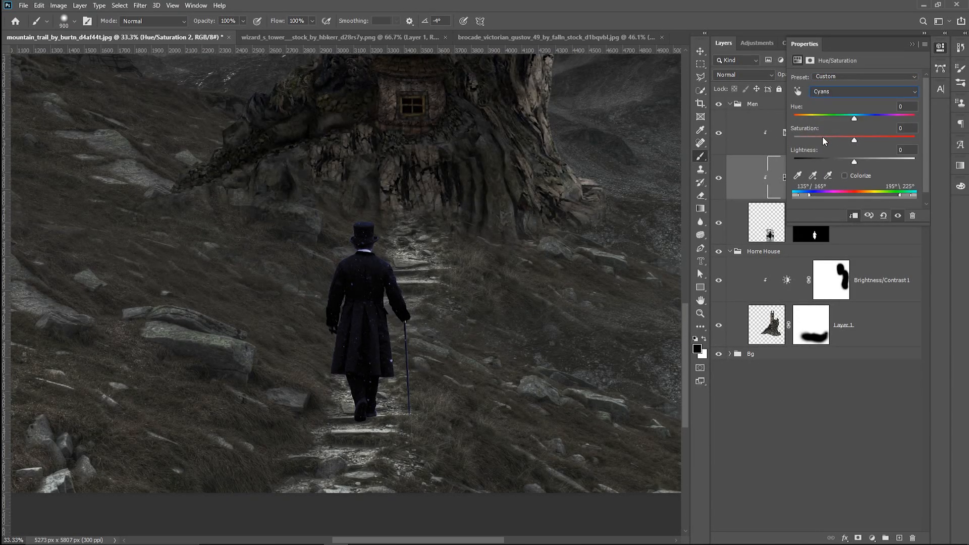
left_click(842, 93)
left_click(823, 145)
left_click_drag(854, 140, 830, 140)
left_click(721, 182)
left_click(721, 181)
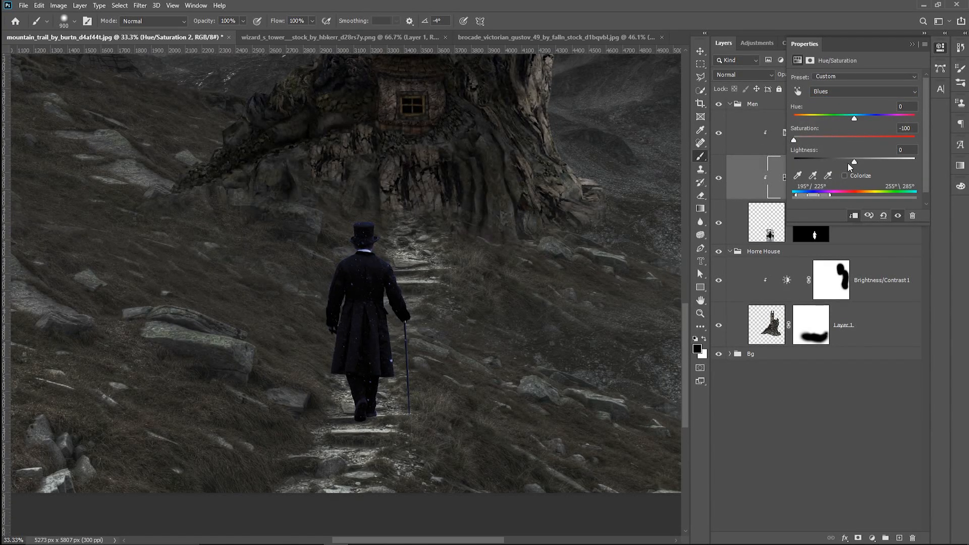
Step: Set the Master lightness of the man's Hue/Saturation adjustment to -11
left_click(848, 91)
left_click(828, 94)
left_click_drag(831, 160, 848, 177)
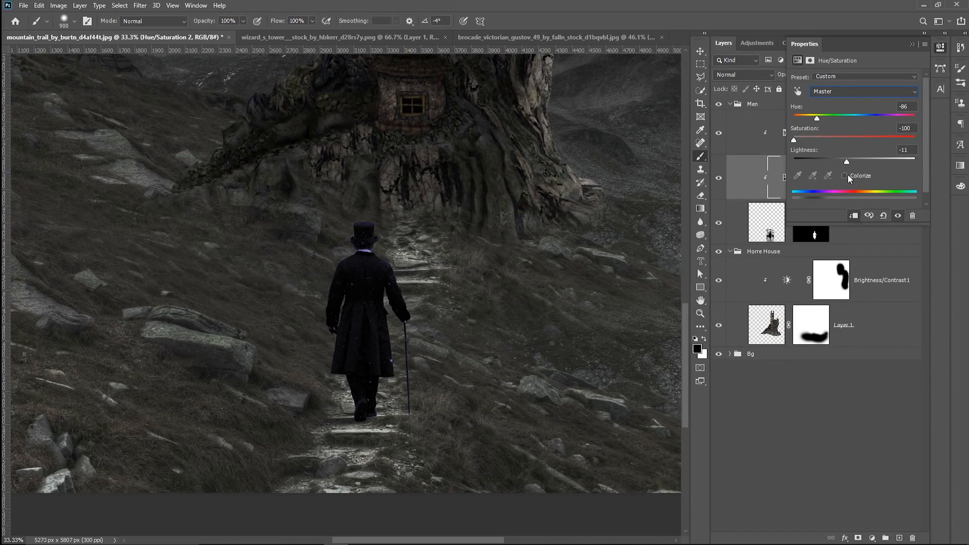
Step: Add a Black & White adjustment clipped to the man's layer and adjust its sliders, lowering the Blues
left_click(850, 404)
left_click(873, 538)
left_click(758, 43)
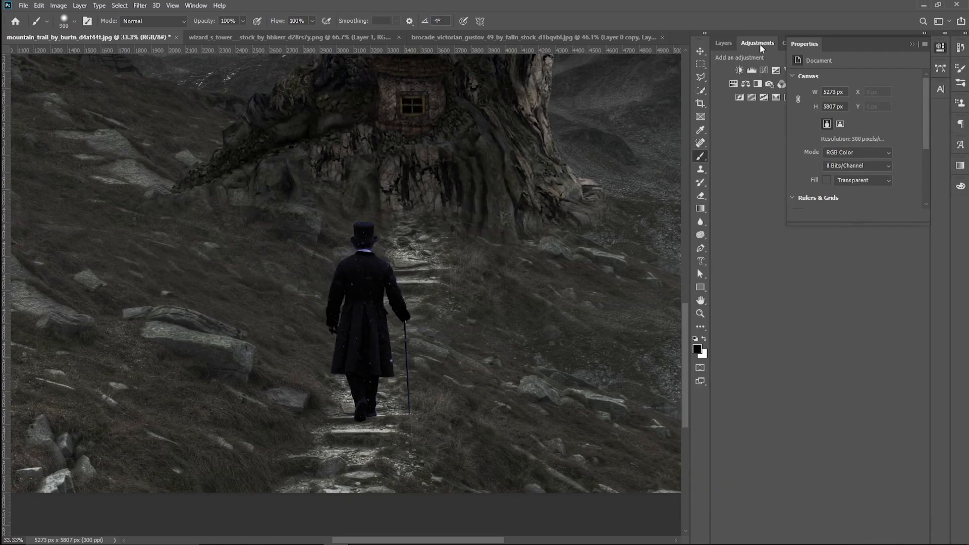
left_click(757, 84)
left_click(725, 43)
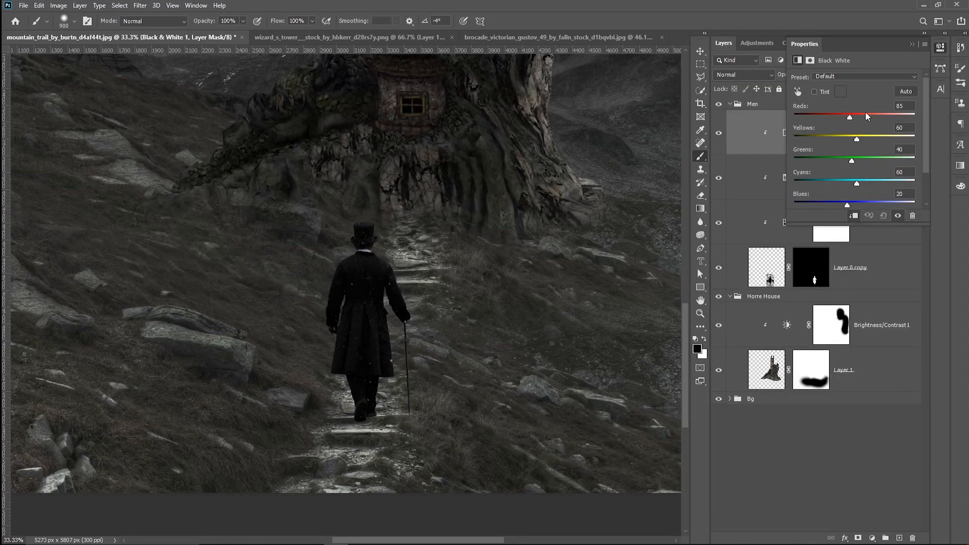
left_click_drag(856, 140, 859, 160)
left_click_drag(846, 206, 832, 205)
left_click(799, 452)
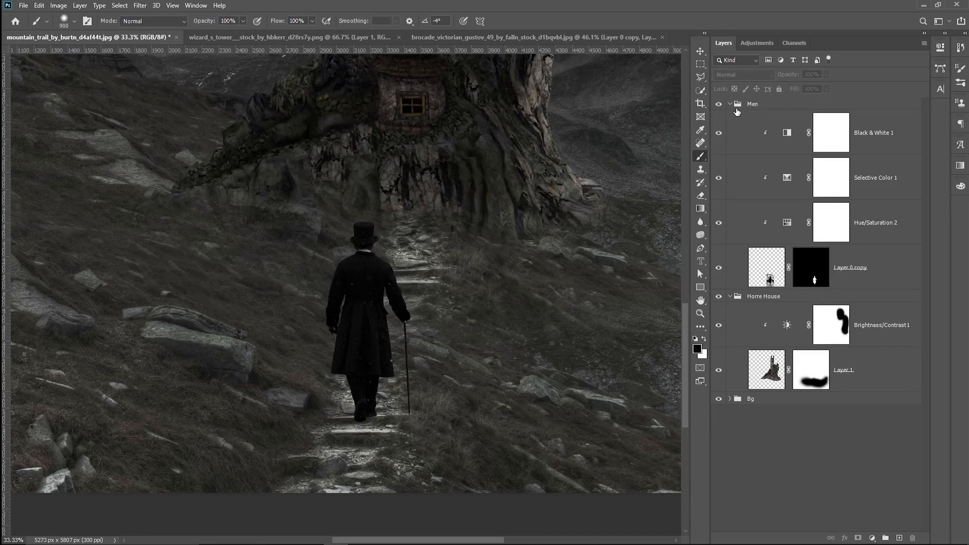
Step: Create a new empty layer directly beneath the man's layer and reduce the brush size to 150
left_click(881, 275)
left_click(901, 539)
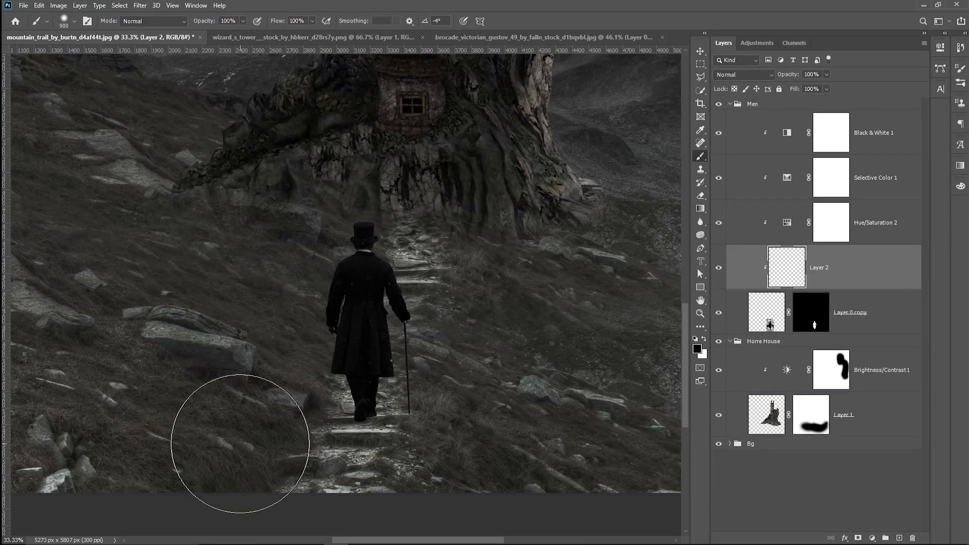
key("bracketleft")
key("bracketleft")
key("bracketleft")
key("bracketleft")
key("bracketleft")
key("bracketleft")
key("bracketleft")
key("bracketleft")
key("bracketleft")
key("bracketleft")
key("bracketleft")
key("bracketleft")
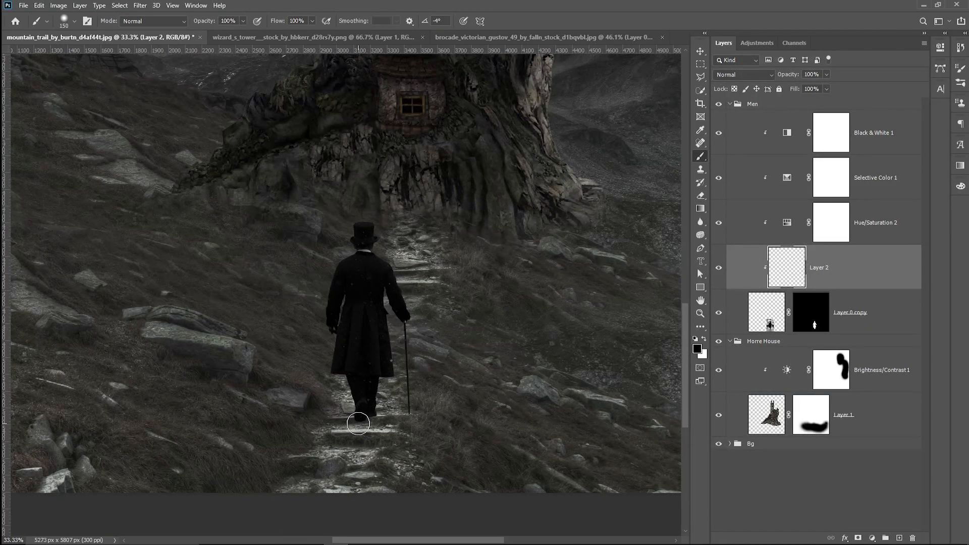
left_click_drag(827, 268, 835, 329)
Step: Paint a broad black shadow from the man's feet down over the stone steps with brush flow at 42%
left_click_drag(319, 446, 375, 419)
key("ctrl+z")
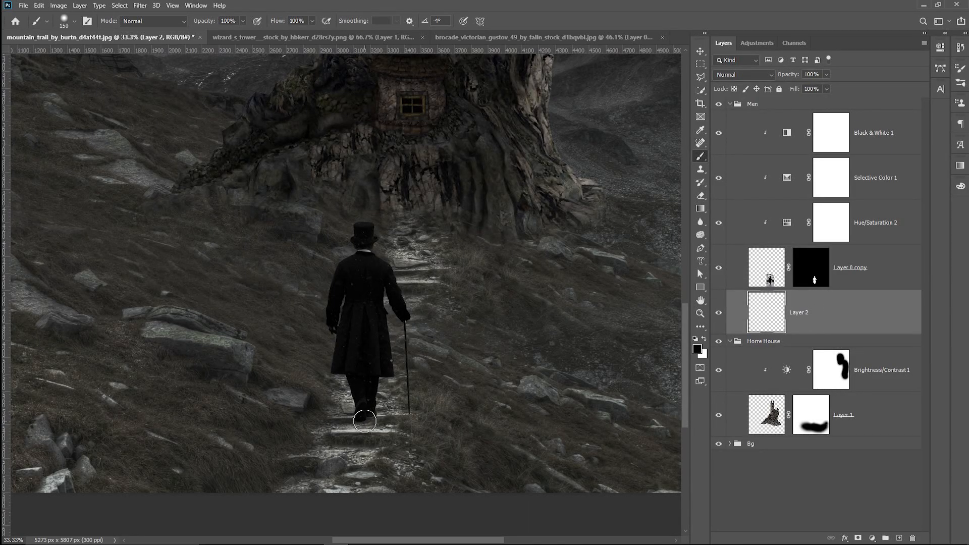
left_click(566, 2)
mouse_move(360, 426)
left_mouse_down()
mouse_move(354, 470)
mouse_move(336, 496)
left_mouse_up()
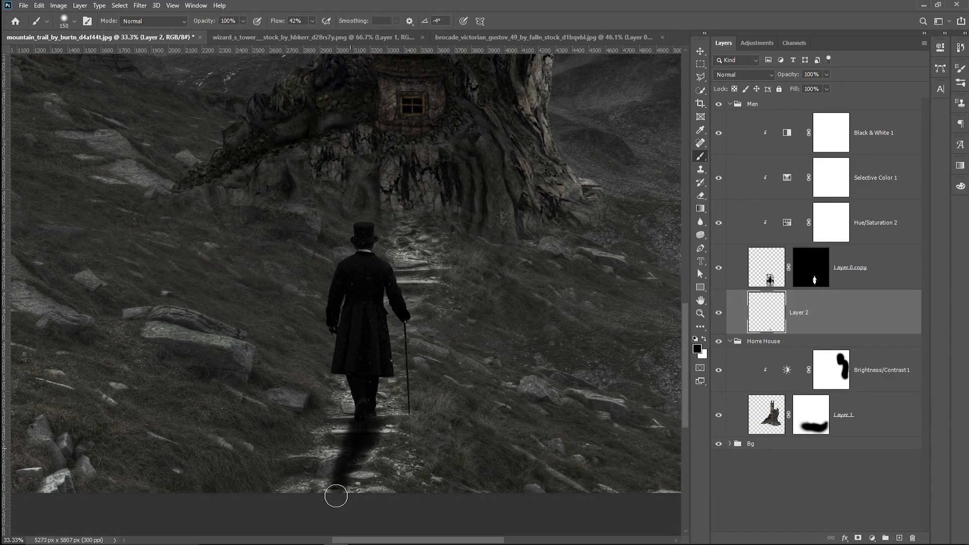
mouse_move(372, 416)
left_mouse_down()
mouse_move(357, 530)
mouse_move(377, 420)
mouse_move(394, 529)
mouse_move(367, 427)
mouse_move(358, 476)
left_mouse_up()
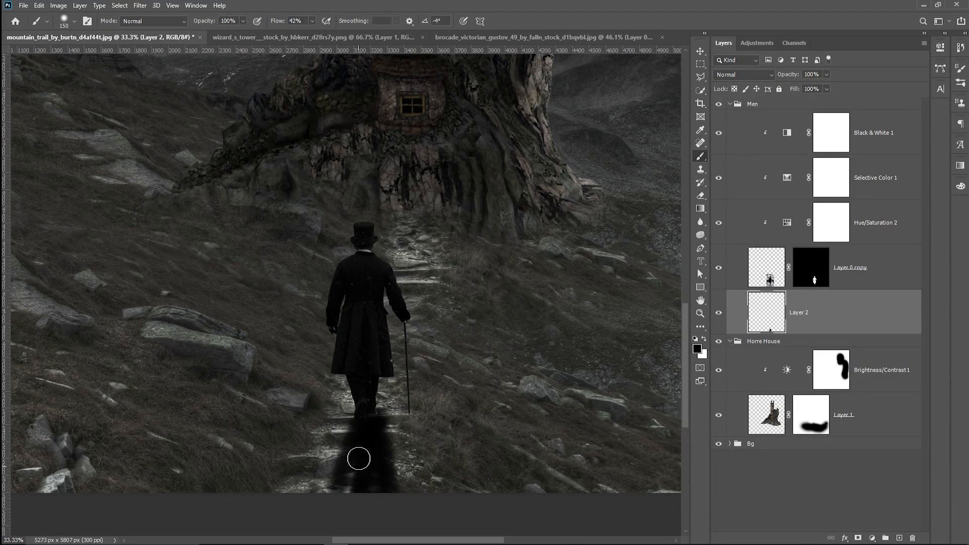
mouse_move(354, 421)
left_mouse_down()
mouse_move(343, 494)
mouse_move(317, 535)
left_mouse_up()
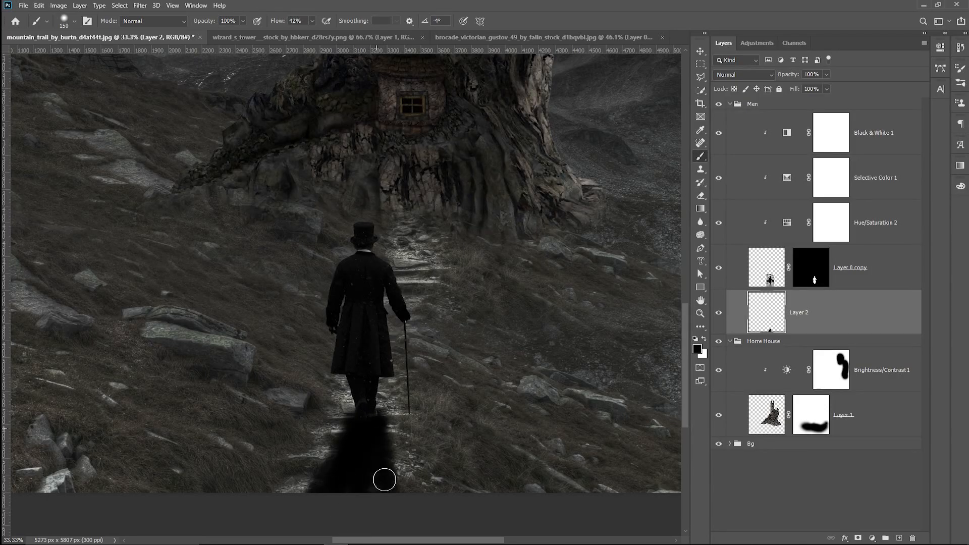
mouse_move(365, 423)
left_mouse_down()
mouse_move(277, 507)
mouse_move(350, 413)
mouse_move(232, 503)
mouse_move(320, 465)
mouse_move(337, 464)
mouse_move(362, 490)
mouse_move(405, 476)
left_mouse_up()
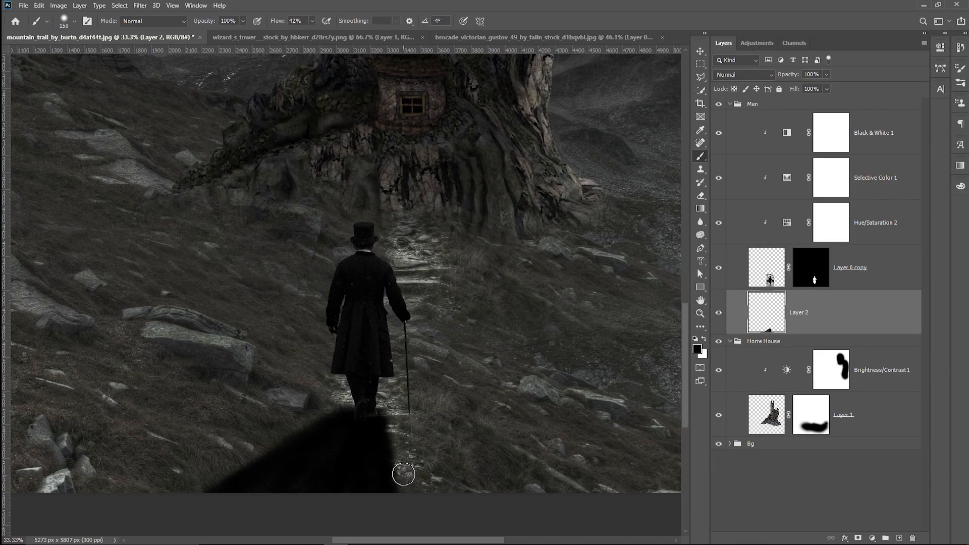
Step: Erase the upper and outer edges of the shadow around the man's feet with a large soft eraser
key("e")
mouse_move(400, 400)
left_mouse_down()
mouse_move(402, 505)
mouse_move(359, 420)
left_mouse_up()
key("bracketright")
key("bracketright")
key("bracketright")
key("bracketright")
key("bracketright")
left_click_drag(300, 378, 278, 391)
key("bracketleft")
key("bracketleft")
key("bracketleft")
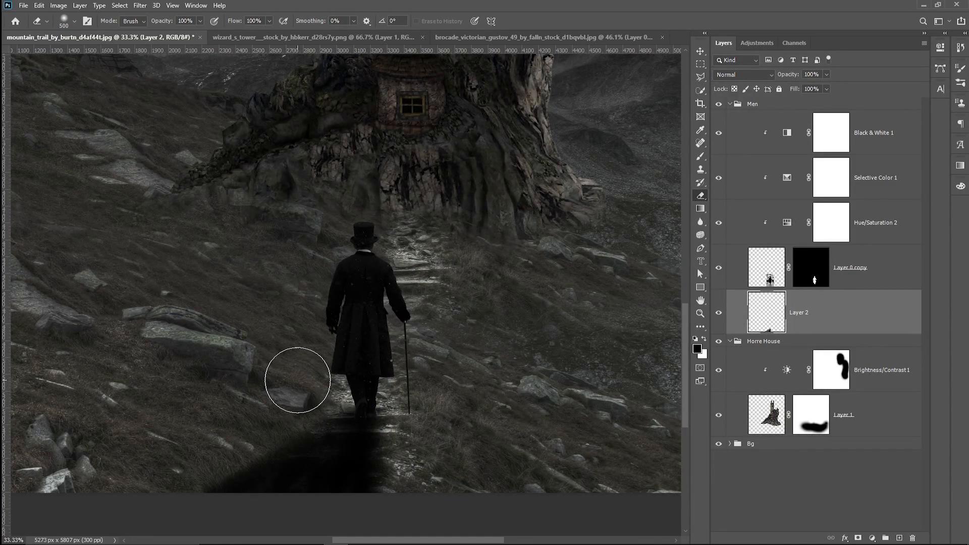
Step: Set the eraser flow to 39% and fade out most of the painted shadow on the steps
left_click(269, 21)
left_click_drag(272, 35, 247, 36)
key("bracketright")
key("bracketright")
key("bracketright")
mouse_move(258, 503)
left_mouse_down()
mouse_move(334, 504)
mouse_move(248, 492)
mouse_move(270, 480)
mouse_move(218, 482)
mouse_move(340, 470)
mouse_move(247, 492)
mouse_move(228, 453)
mouse_move(412, 497)
mouse_move(294, 408)
mouse_move(276, 419)
mouse_move(304, 386)
left_mouse_up()
key("bracketleft")
key("bracketleft")
key("bracketleft")
key("bracketleft")
key("bracketleft")
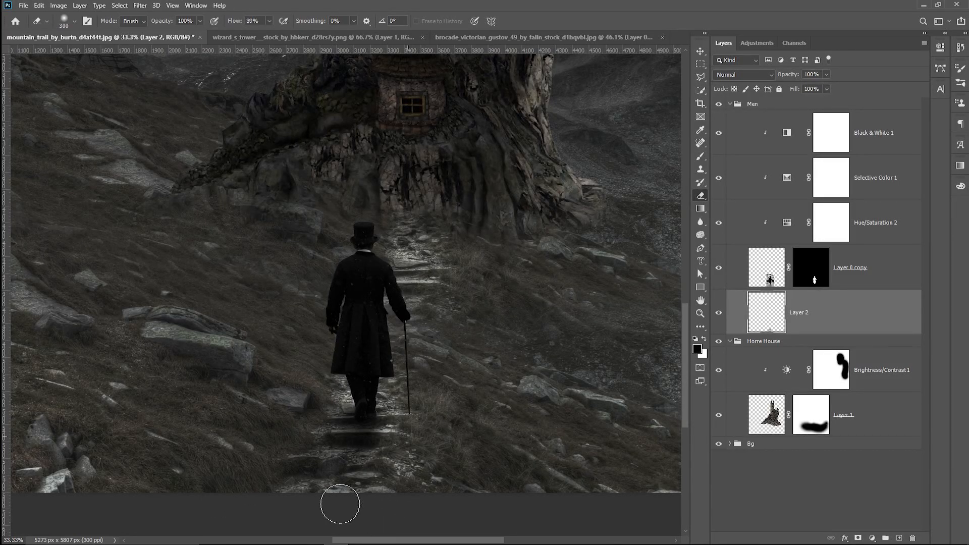
Step: Repaint a smaller black shadow slanting down the steps from the man's feet, and enlarge the brush to 500
key("b")
mouse_move(347, 450)
left_mouse_down()
mouse_move(360, 426)
mouse_move(322, 470)
mouse_move(377, 420)
mouse_move(335, 487)
left_mouse_up()
key("bracketright")
key("bracketright")
key("bracketright")
key("bracketright")
key("bracketright")
key("bracketright")
Step: Set the brush opacity to 36% and lightly brush over the man's shadow with a large soft tip
left_click(311, 21)
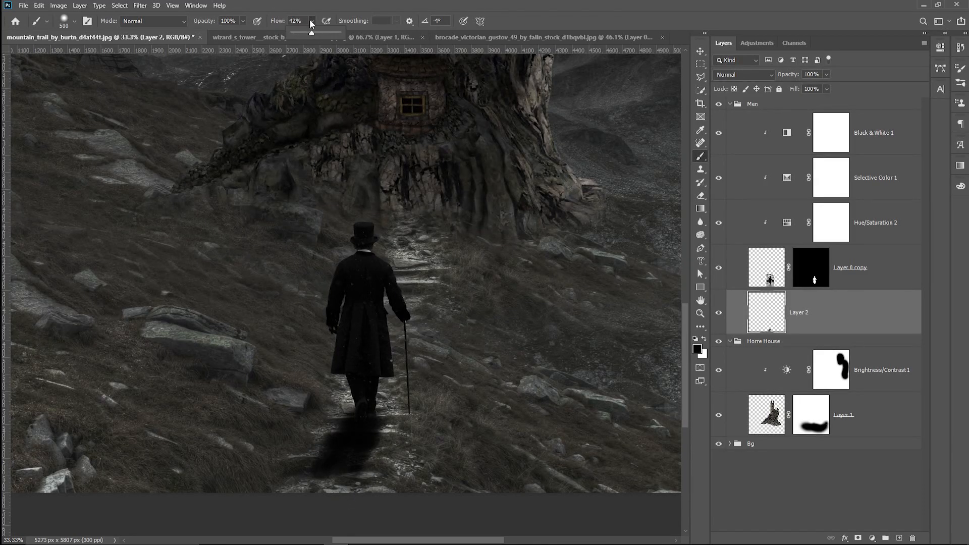
left_click(243, 21)
left_click_drag(242, 32, 210, 37)
left_click(302, 433)
key("bracketright")
key("bracketright")
key("bracketleft")
key("bracketleft")
key("bracketleft")
key("bracketleft")
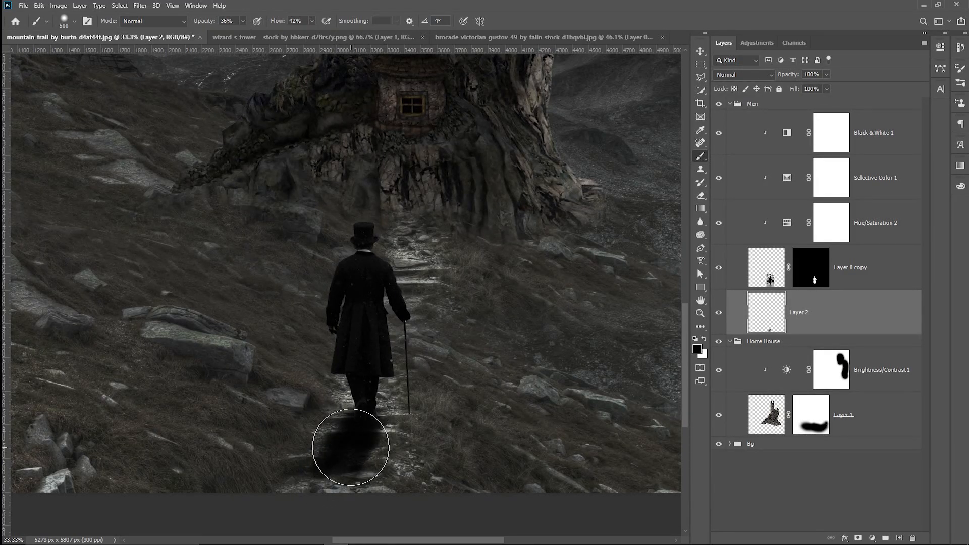
mouse_move(331, 465)
left_mouse_down()
mouse_move(318, 460)
mouse_move(342, 432)
left_mouse_up()
key("bracketright")
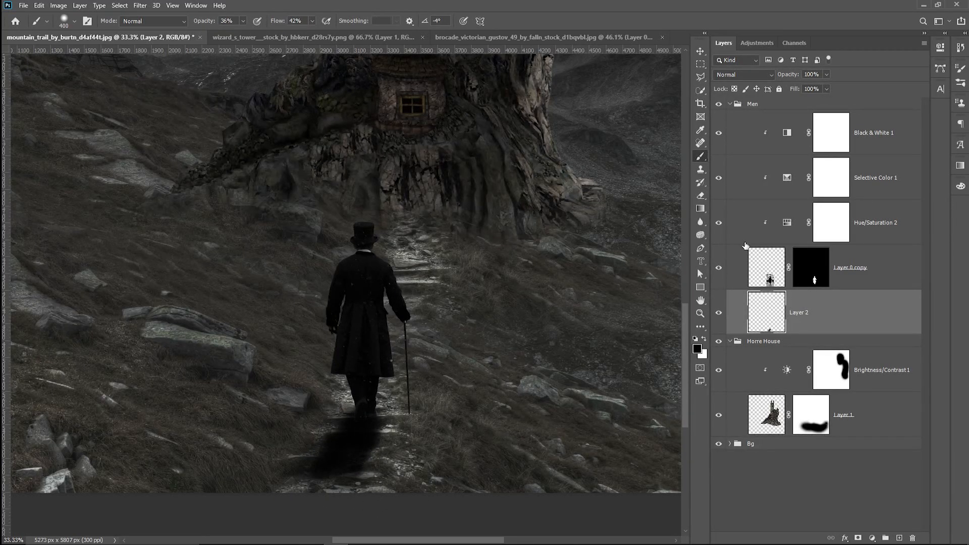
Step: Set the shadow layer's opacity to 68% and touch up the shadow right beneath the man's feet
left_click(806, 88)
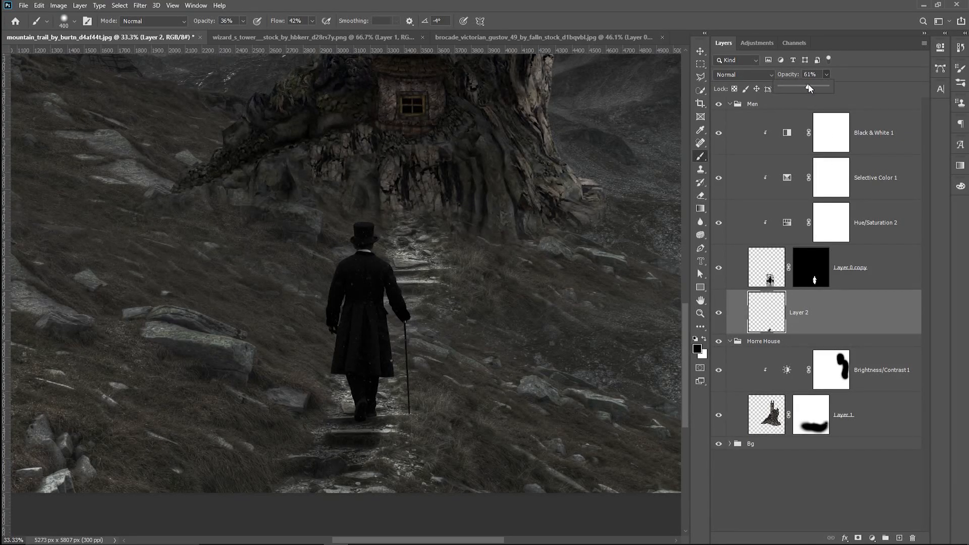
left_click(399, 430)
key("e")
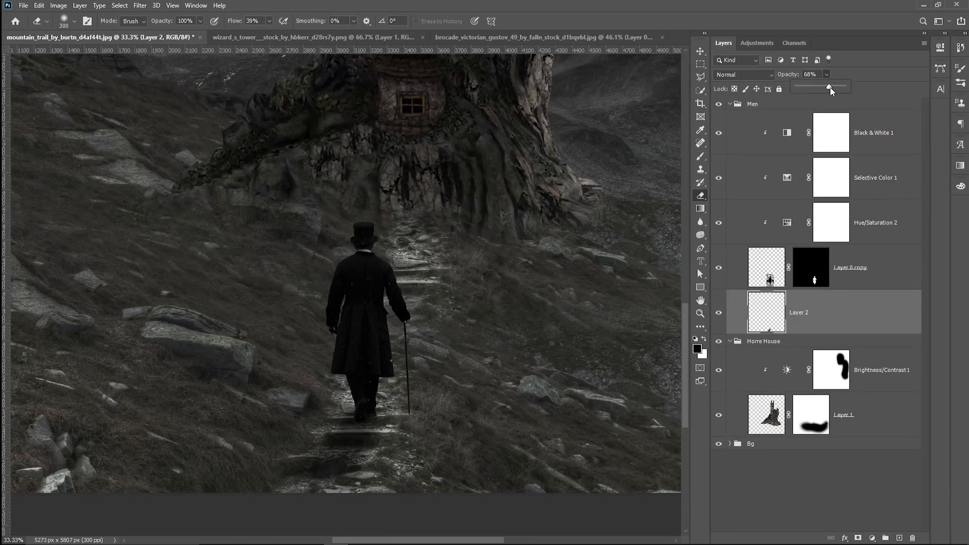
left_click(200, 21)
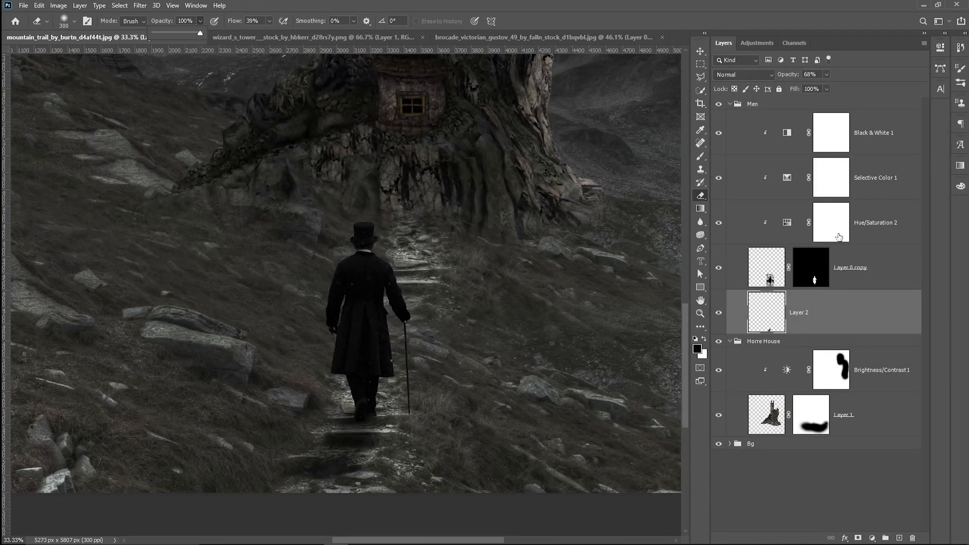
left_click(362, 424)
key("b")
left_click_drag(363, 420, 367, 436)
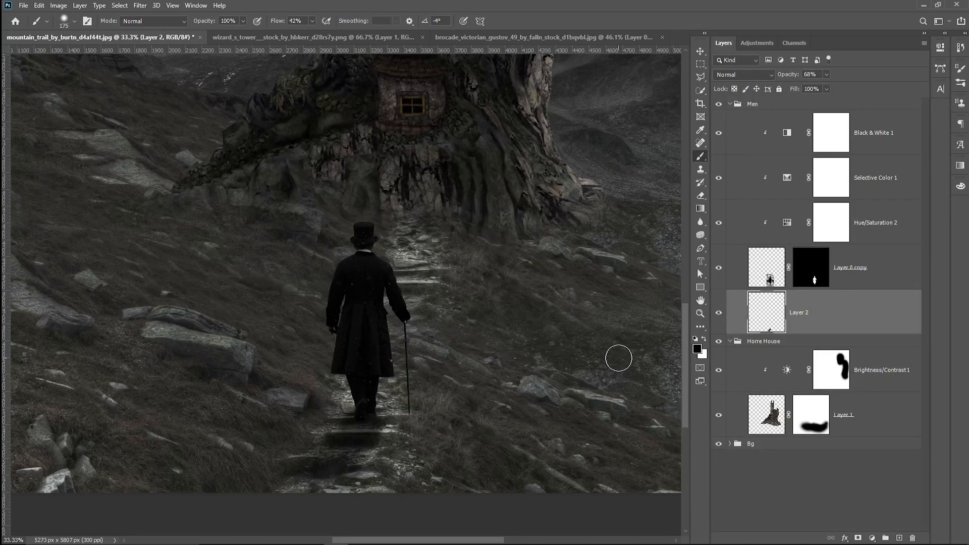
Step: Check the whole composite by toggling the shadow layer, and collapse the Men and Horre House groups
key("ctrl+0")
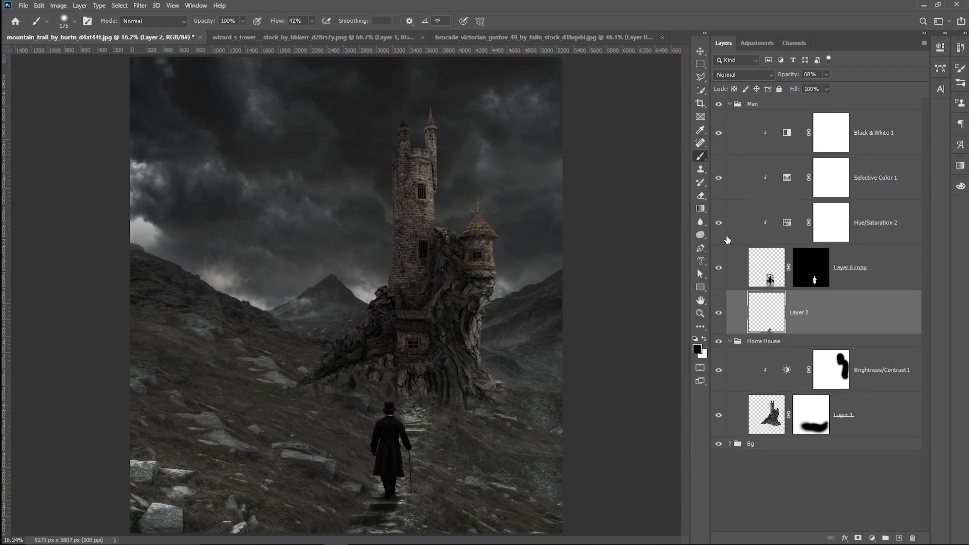
left_click(719, 318)
left_click(730, 104)
left_click(730, 116)
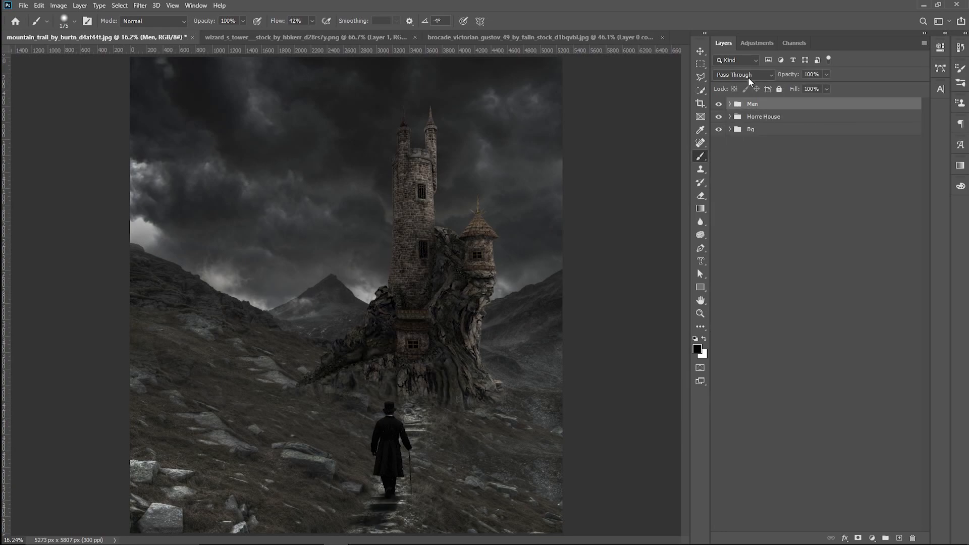
Step: Add a Color Lookup adjustment above all groups using the NightFromDay.CUBE 3DLUT file
left_click(870, 538)
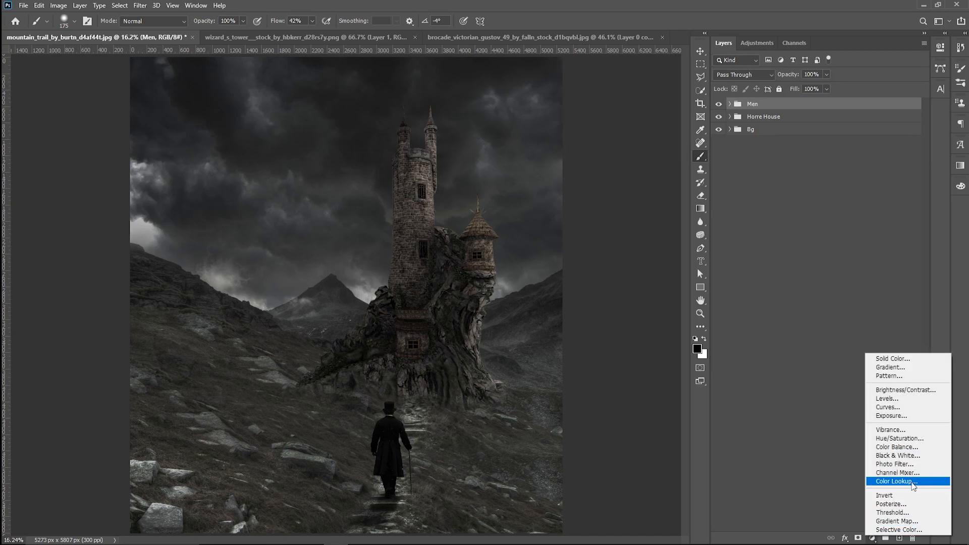
left_click(903, 479)
left_click(878, 78)
left_click(881, 339)
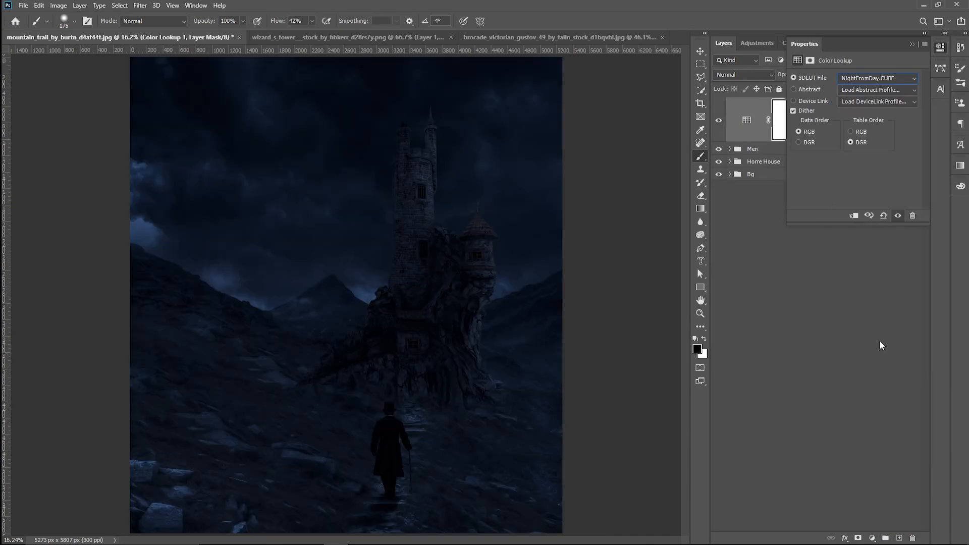
left_click(912, 44)
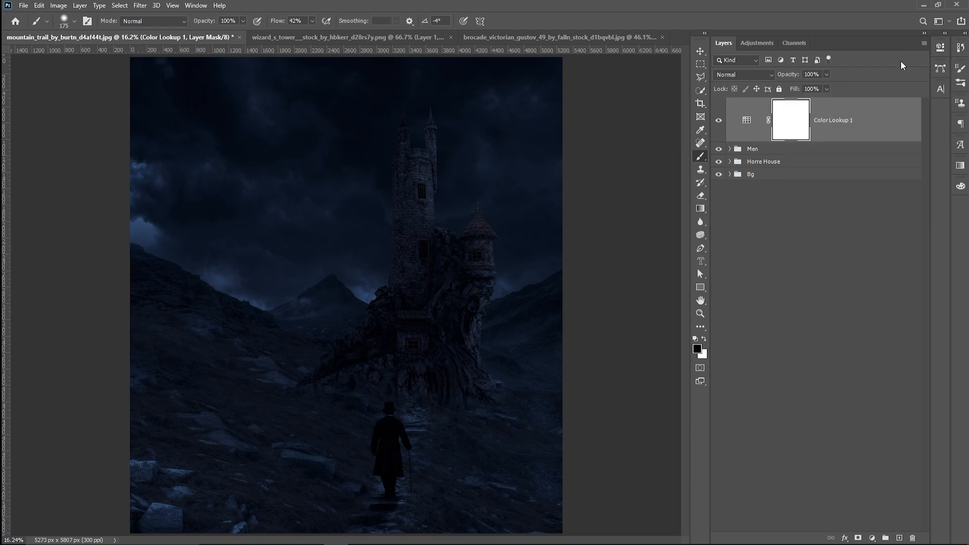
Step: Set the Color Lookup layer's fill to 83%, keeping its opacity at 100%
left_click_drag(819, 89, 817, 89)
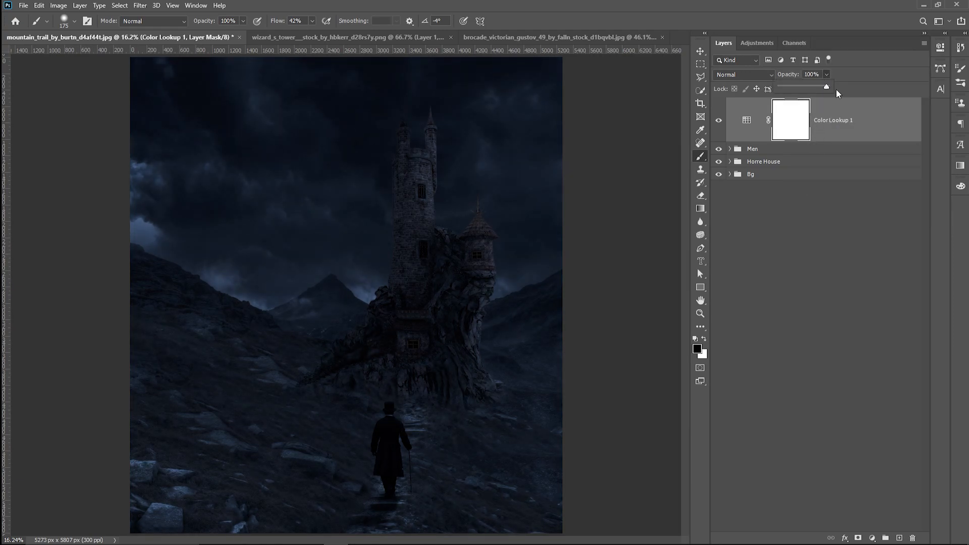
left_click(826, 89)
left_click_drag(829, 101, 820, 103)
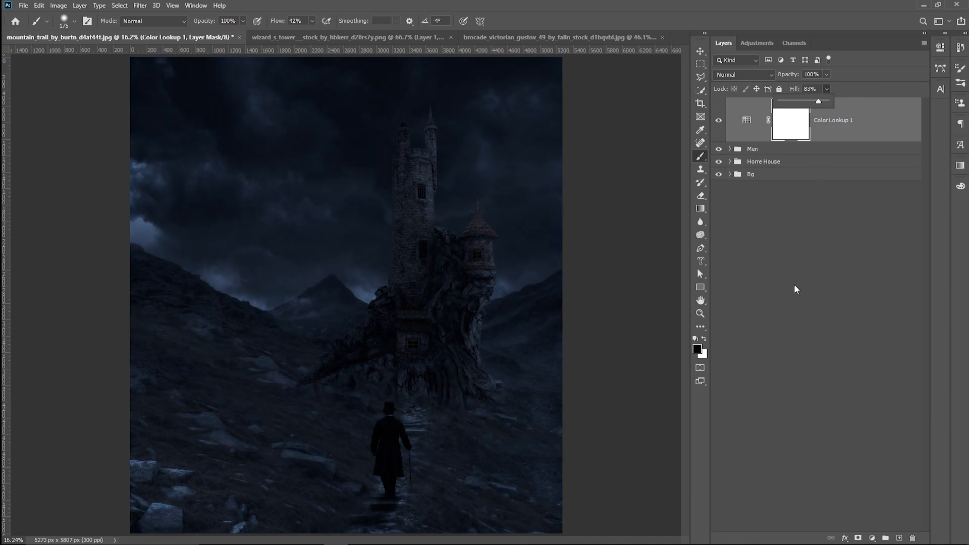
left_click(809, 257)
left_click(809, 258)
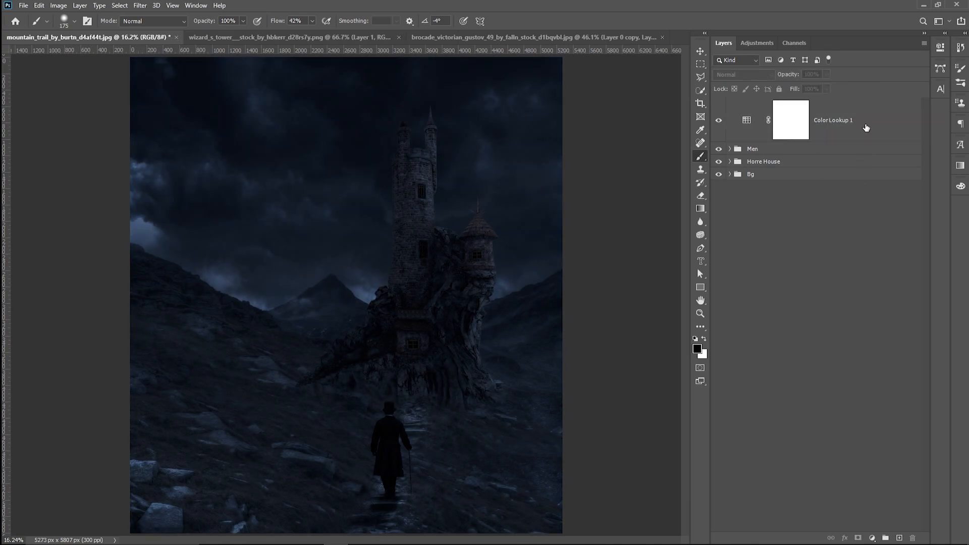
Step: Put the Color Lookup adjustment in a new group named Color and collapse that group
left_click(866, 127)
key("ctrl+g")
double_click(760, 105)
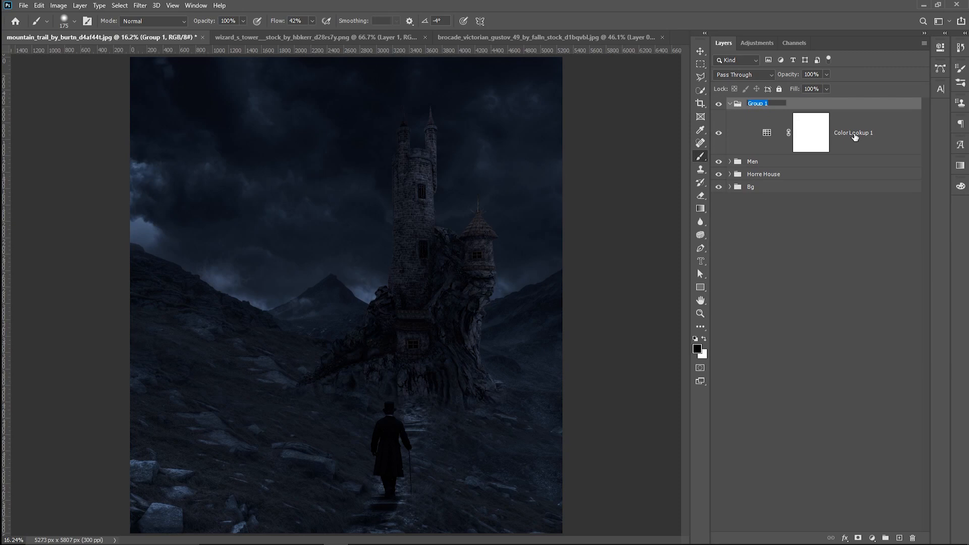
type("Color")
key("Return")
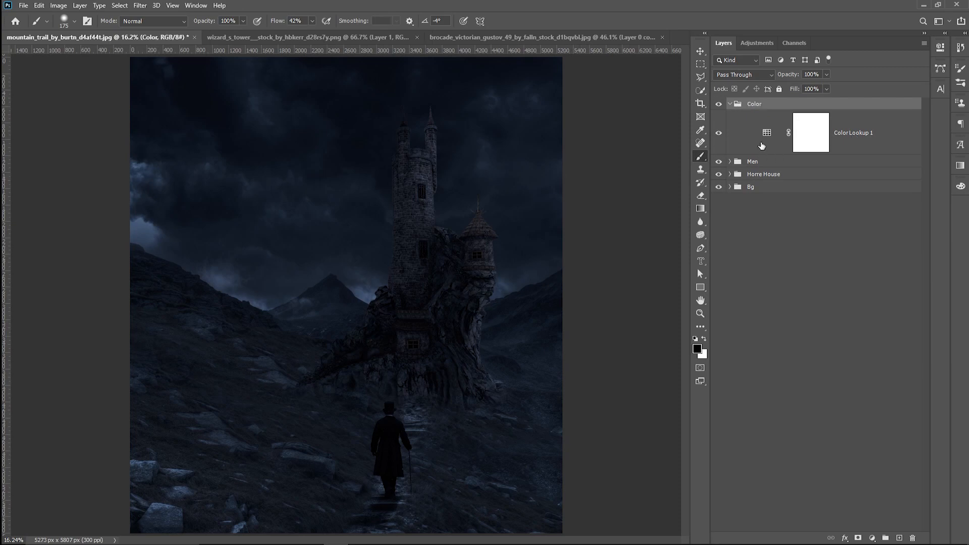
left_click(730, 104)
key("ctrl+minus")
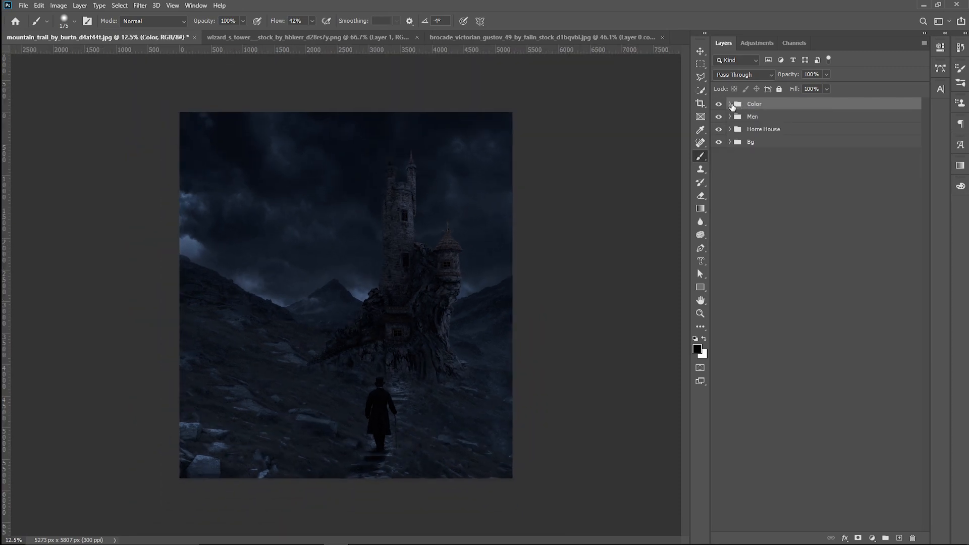
Step: Expand the Color group and choose blue #007dcd as the foreground color
left_click(730, 104)
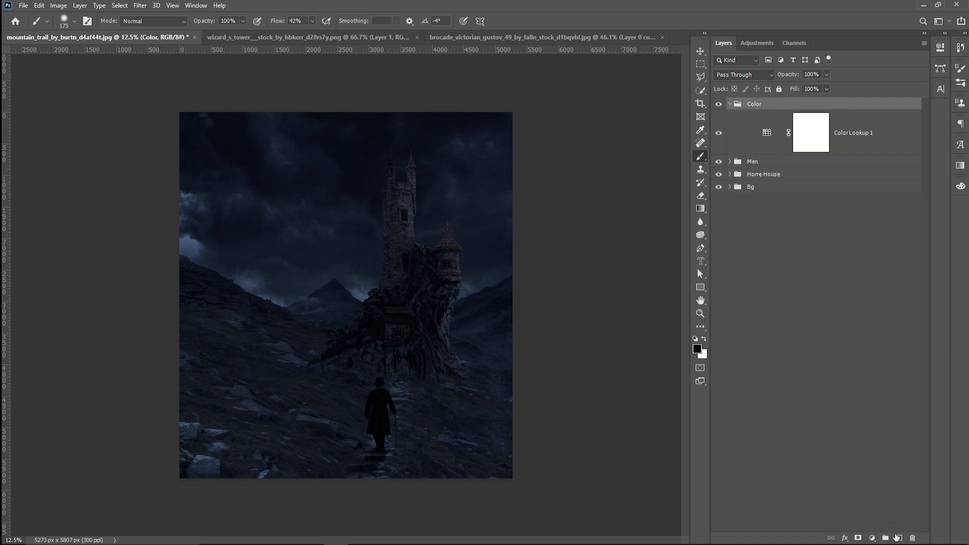
left_click(898, 538)
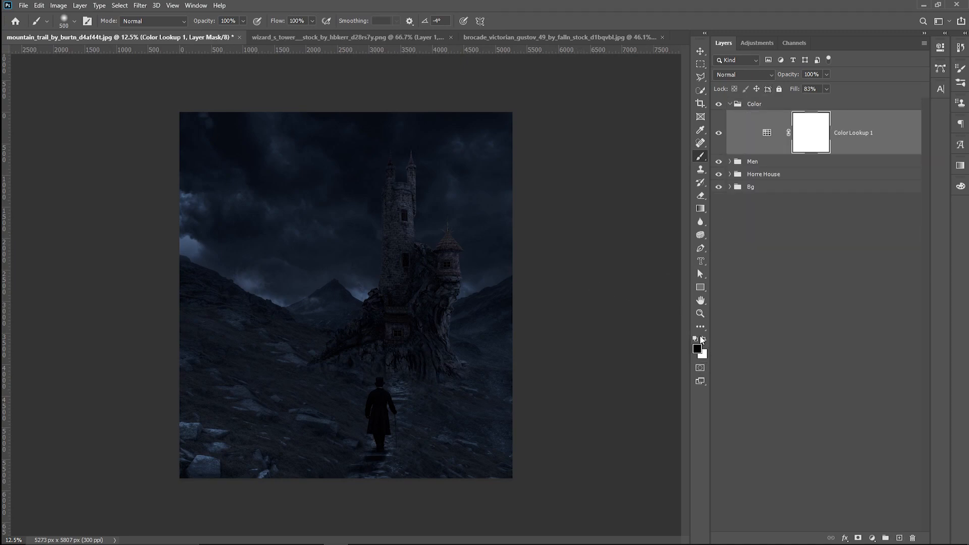
left_click(703, 339)
left_click(697, 348)
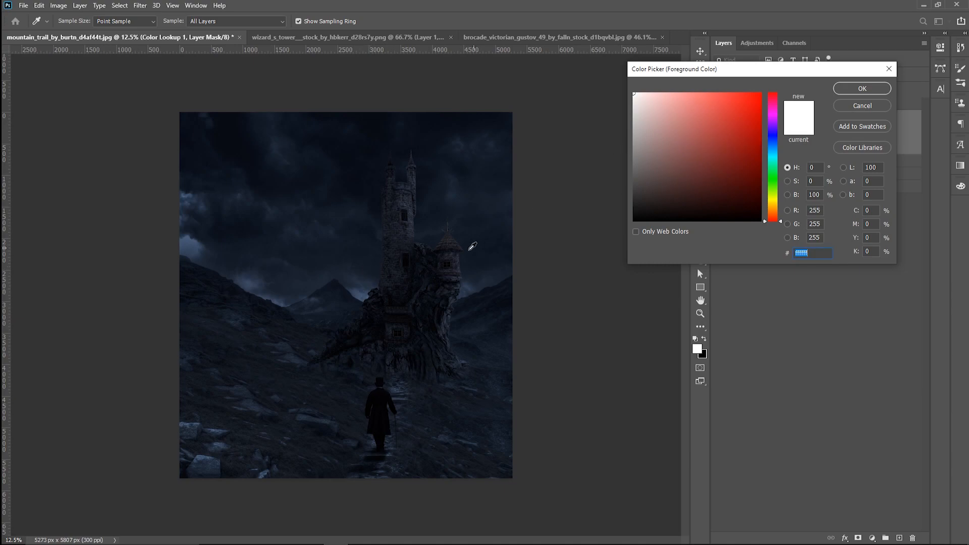
left_click(682, 115)
left_click_drag(773, 152, 777, 143)
mouse_move(754, 97)
left_mouse_down()
mouse_move(756, 77)
mouse_move(776, 146)
left_mouse_up()
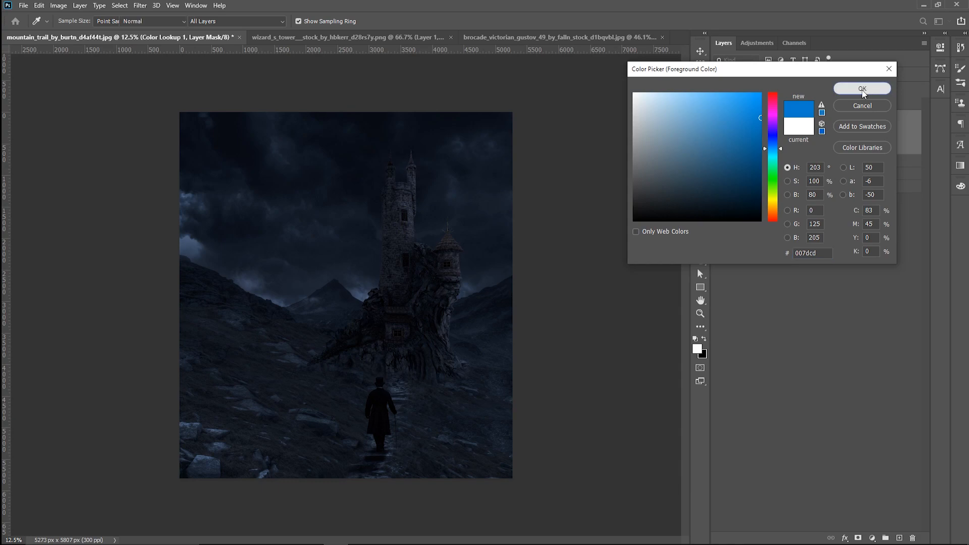
left_click(862, 89)
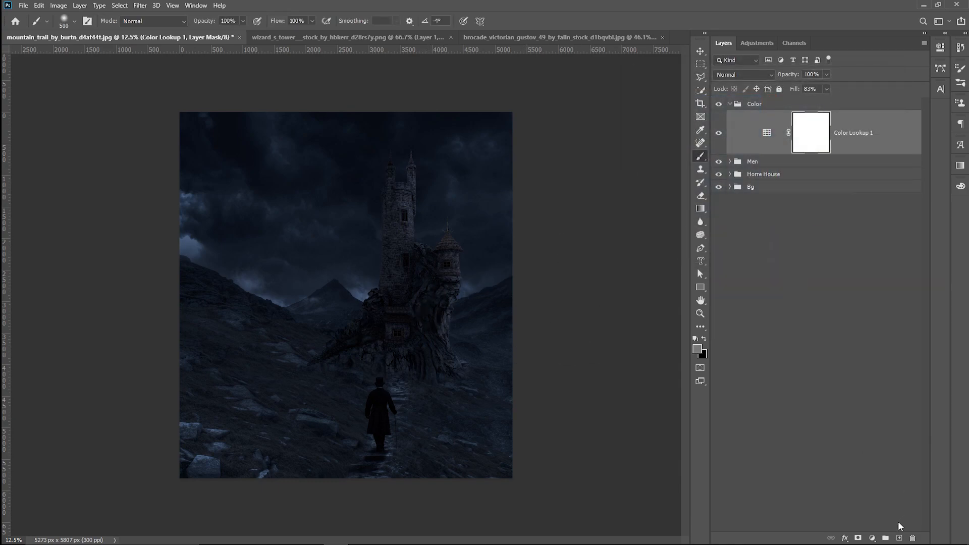
Step: Add a new layer above the Color Lookup adjustment and dab a soft spot of blue #006abc at the tower's base
left_click(899, 538)
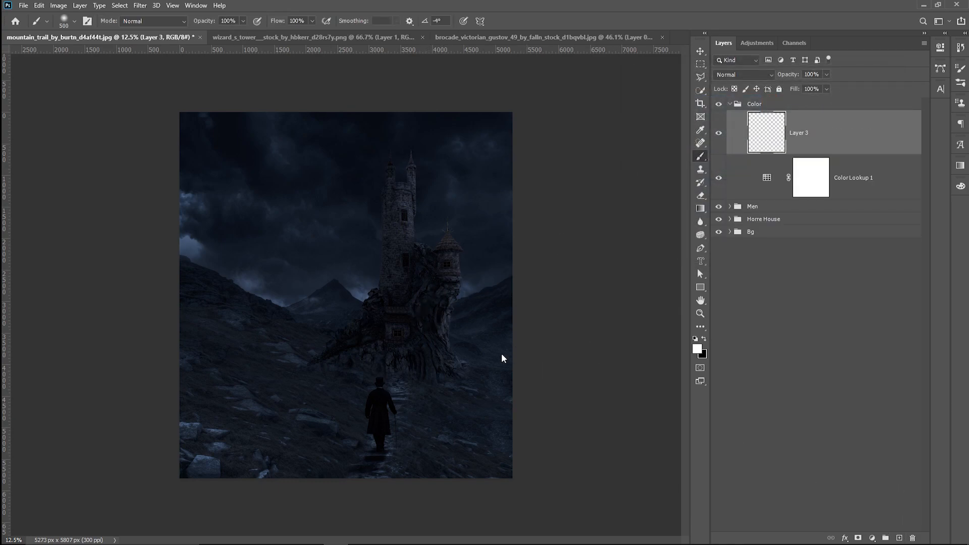
left_click(697, 349)
left_click(772, 147)
left_click(762, 126)
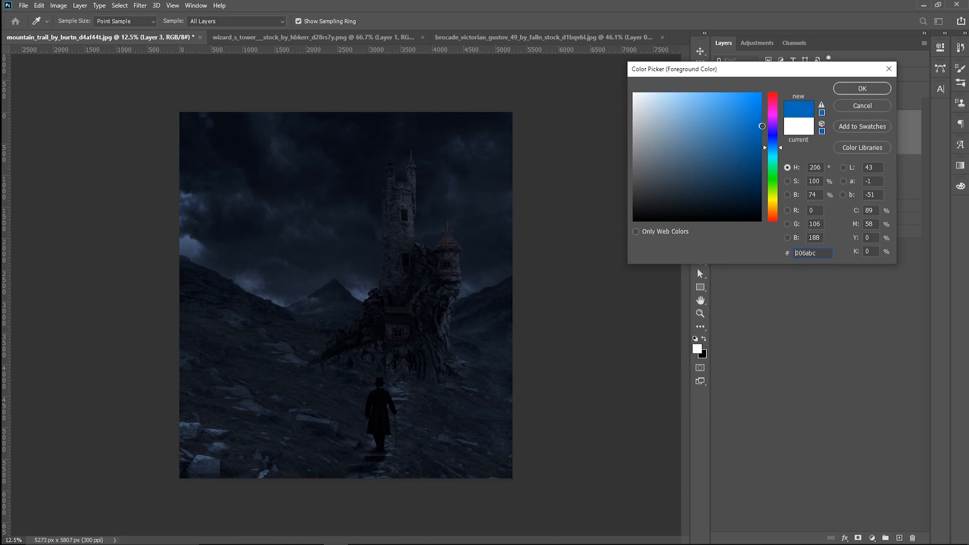
left_click(862, 90)
left_click(444, 346)
Step: Scale the blue spot up to about 965% and move it to the right edge of the image
key("ctrl+t")
left_click_drag(471, 320, 588, 53)
left_click_drag(433, 374, 421, 543)
left_click_drag(277, 378, 392, 377)
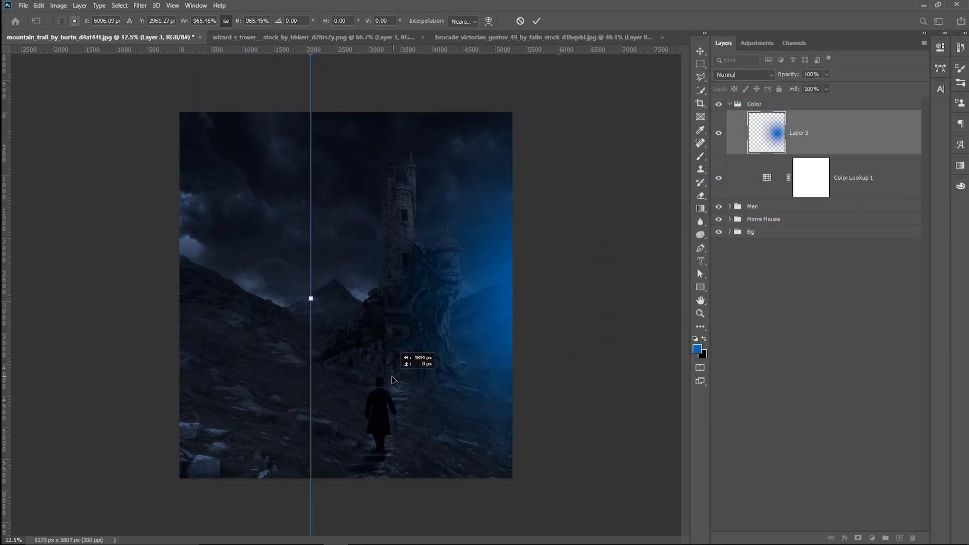
key("Return")
Step: Set the blue glow layer to Linear Dodge (Add) with 75% opacity and 50% fill
left_click(826, 89)
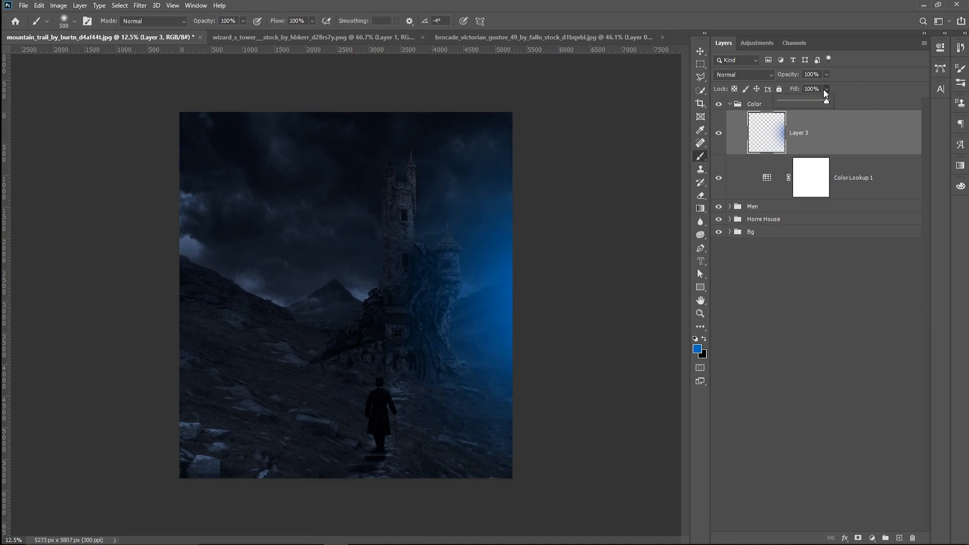
left_click_drag(812, 102, 816, 89)
left_click(826, 75)
left_click(757, 74)
left_click(756, 74)
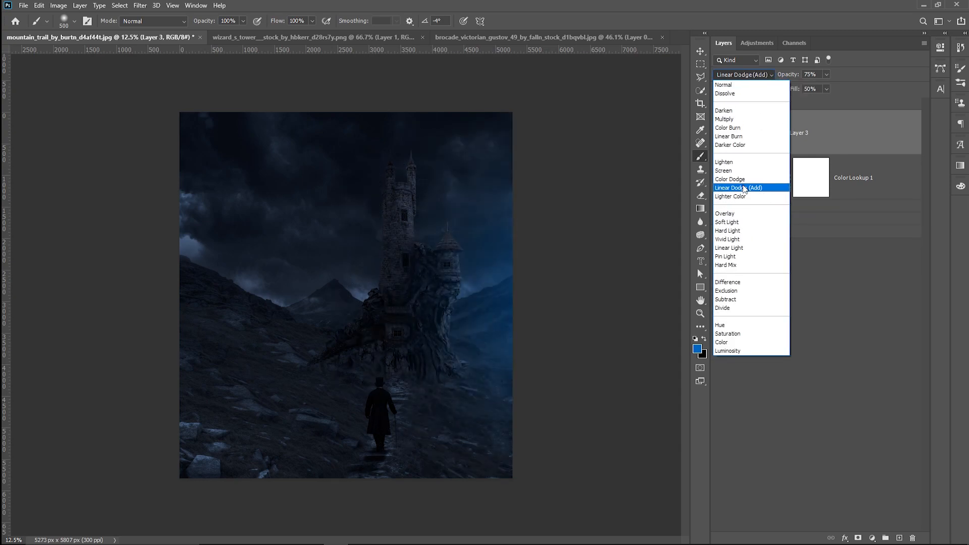
left_click(744, 188)
Step: Widen the blue glow to about 104%, stretching it toward the tower at full height
key("ctrl+t")
left_click_drag(309, 298, 289, 298)
left_click(536, 21)
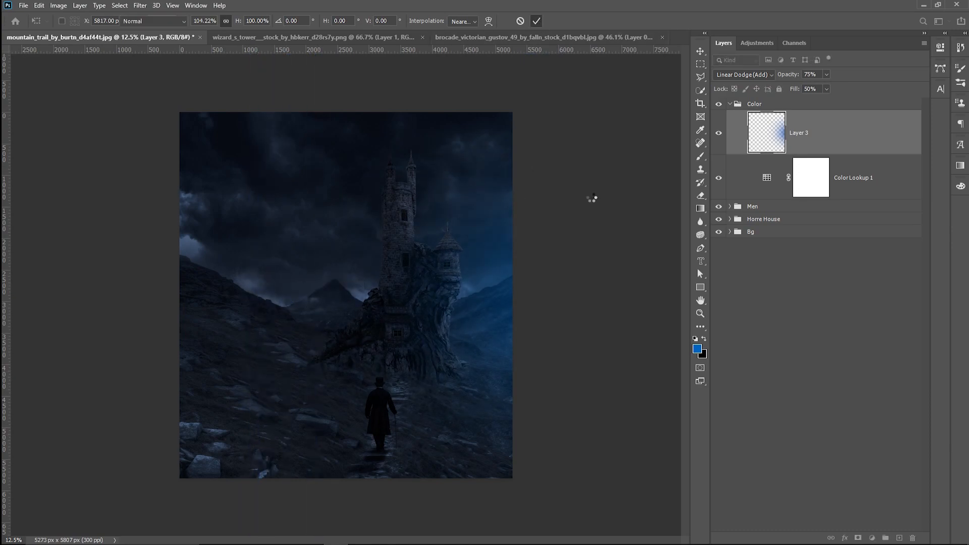
Step: Enlarge the brush to 1200 px and add another new layer set to Linear Dodge (Add)
key("b")
mouse_move(494, 434)
left_mouse_down()
mouse_move(277, 424)
mouse_move(140, 409)
mouse_move(279, 408)
left_mouse_up()
key("bracketright")
left_click(898, 538)
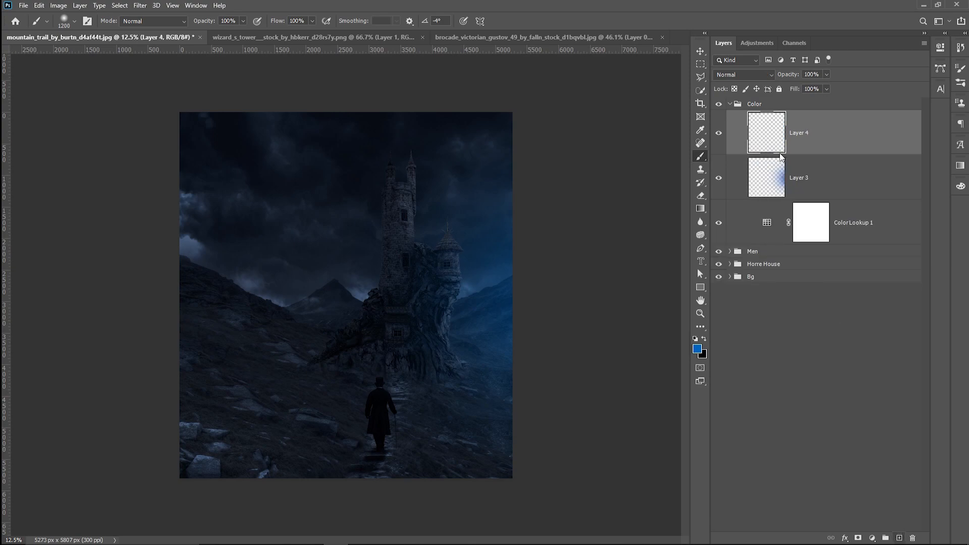
left_click(759, 76)
left_click(753, 188)
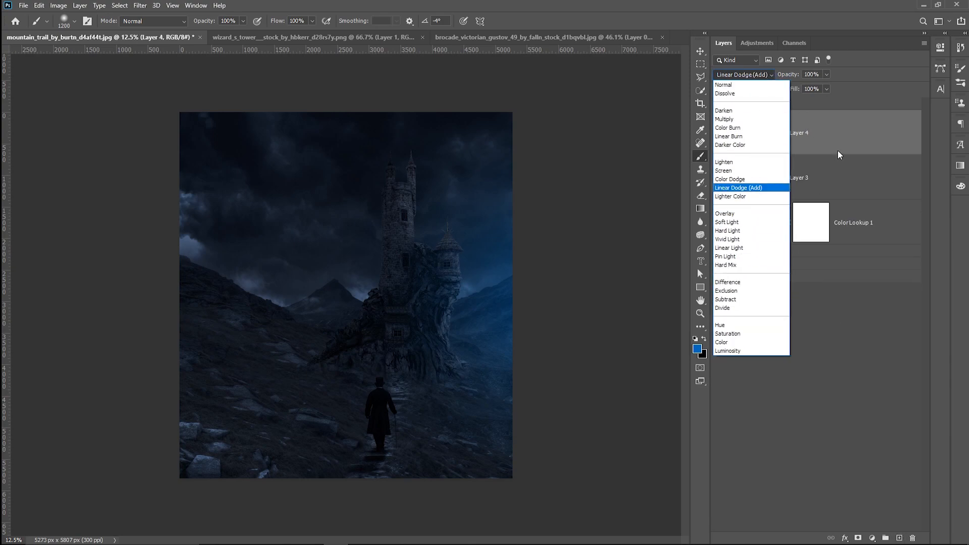
left_click(742, 75)
left_click(753, 188)
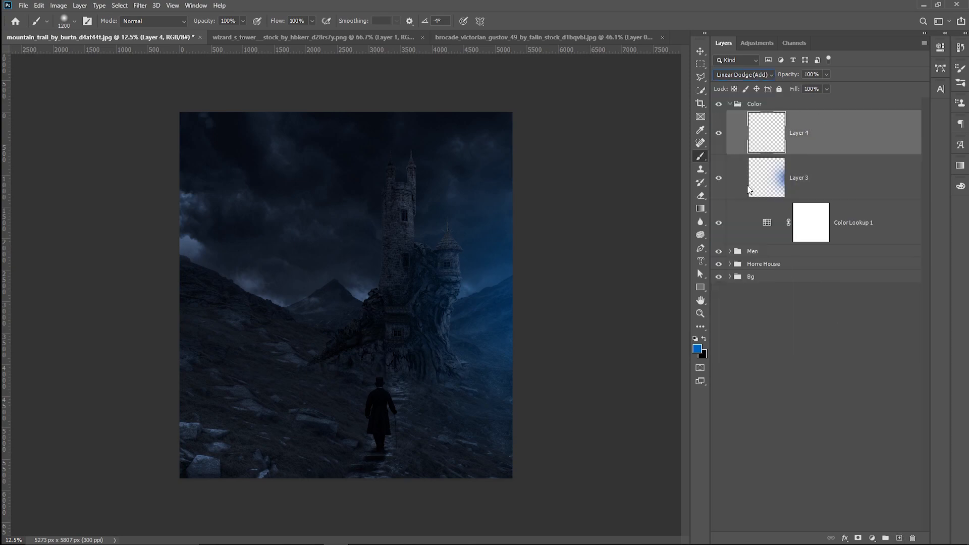
Step: Paint a soft blue band across the rocky foreground and reduce the layer to 17% opacity and 67% fill
mouse_move(190, 409)
left_mouse_down()
mouse_move(319, 432)
mouse_move(537, 448)
left_mouse_up()
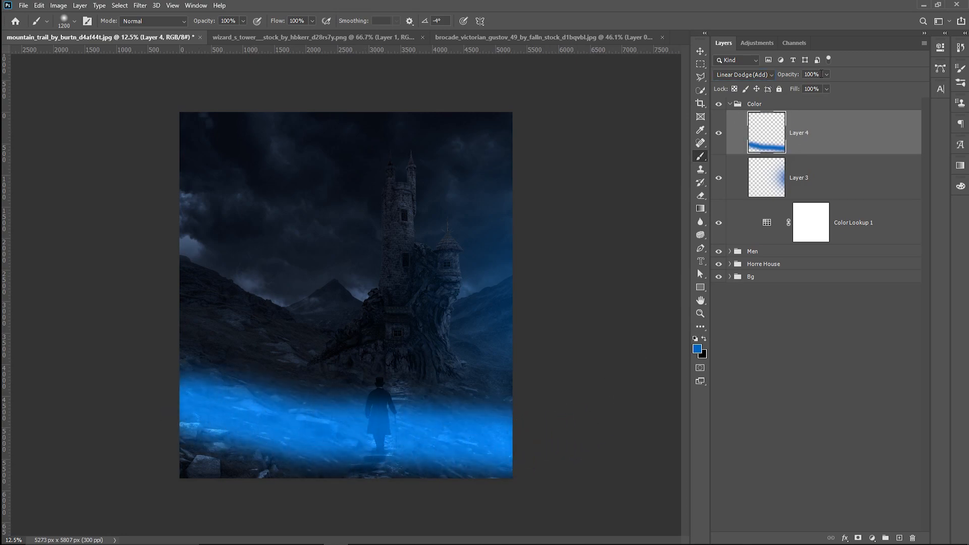
left_click(796, 87)
left_click_drag(790, 87, 789, 88)
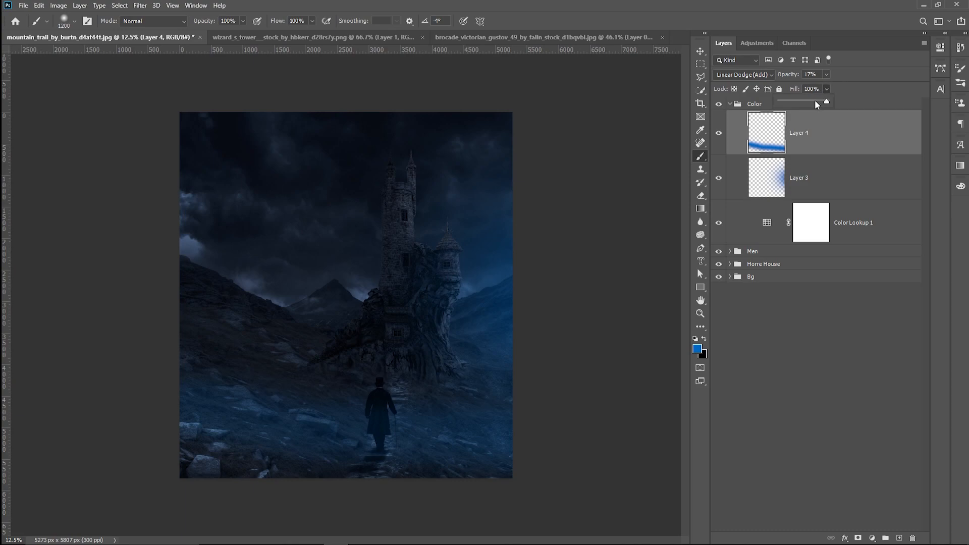
mouse_move(536, 430)
left_mouse_down()
mouse_move(422, 423)
mouse_move(542, 374)
mouse_move(437, 446)
mouse_move(519, 462)
mouse_move(429, 466)
left_mouse_up()
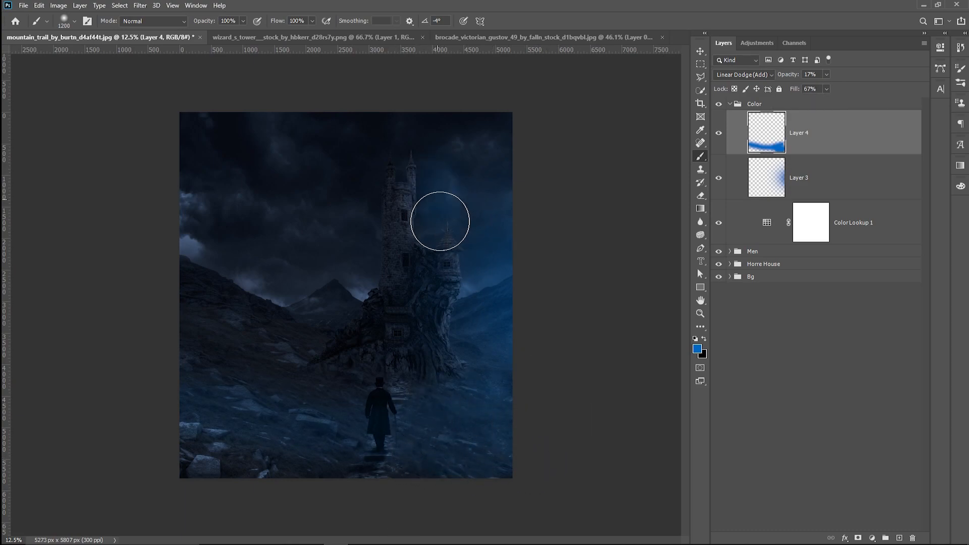
left_click(842, 192)
left_click(826, 75)
left_click(816, 88)
left_click(833, 133)
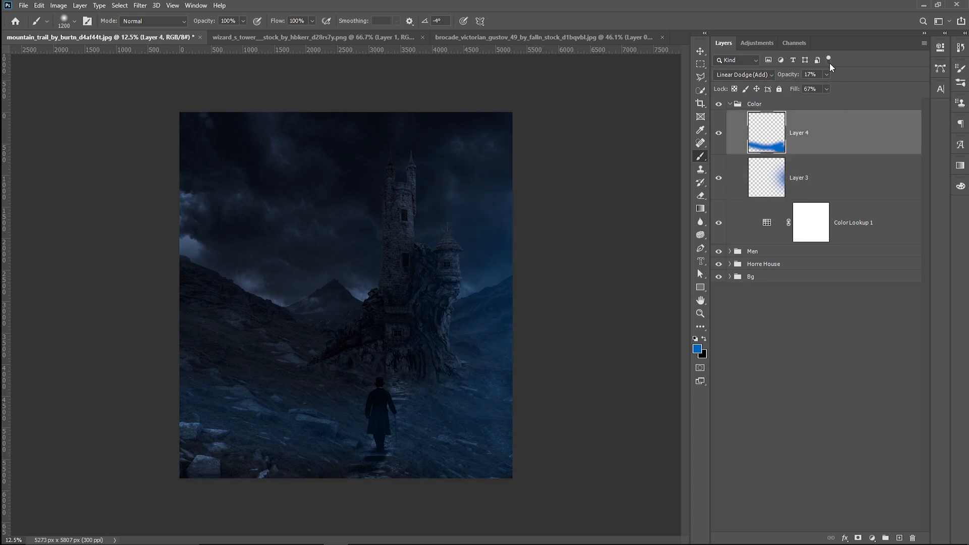
left_click_drag(822, 88, 824, 83)
Step: Collapse the Color group and add a new layer above it, reducing the brush to 175 px
left_click(729, 104)
key("ctrl+plus")
key("ctrl+plus")
key("ctrl+plus")
key("ctrl+plus")
left_click_drag(651, 112, 465, 353)
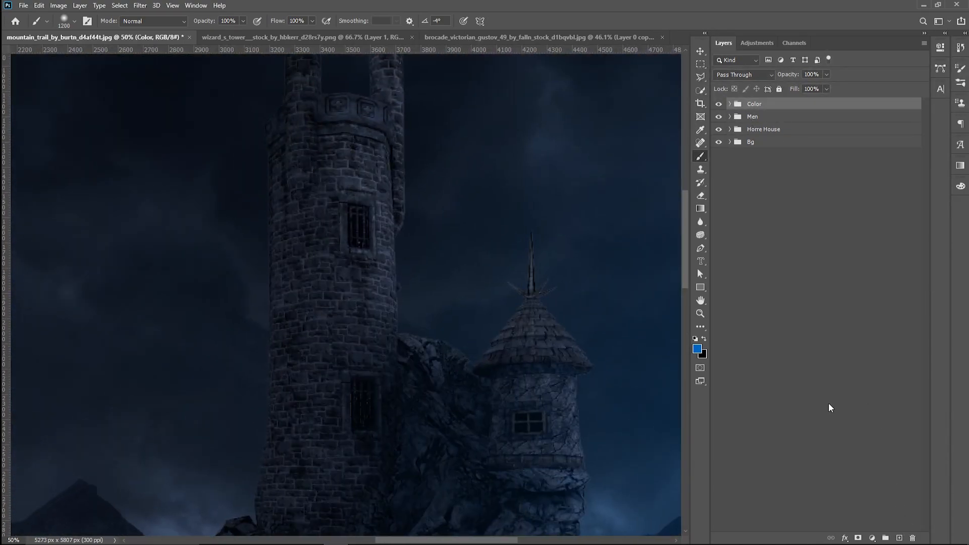
left_click(899, 538)
key("bracketleft")
key("bracketleft")
key("bracketleft")
key("bracketleft")
key("bracketleft")
key("bracketleft")
key("bracketleft")
key("bracketleft")
key("bracketleft")
key("bracketleft")
key("bracketleft")
key("bracketleft")
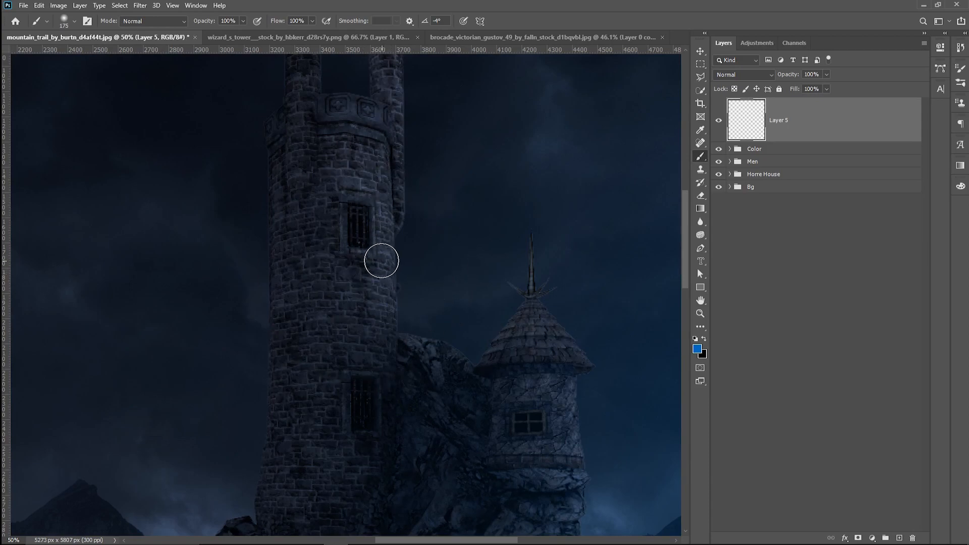
Step: Choose a bright orange as the foreground color
left_click(697, 349)
left_click(776, 204)
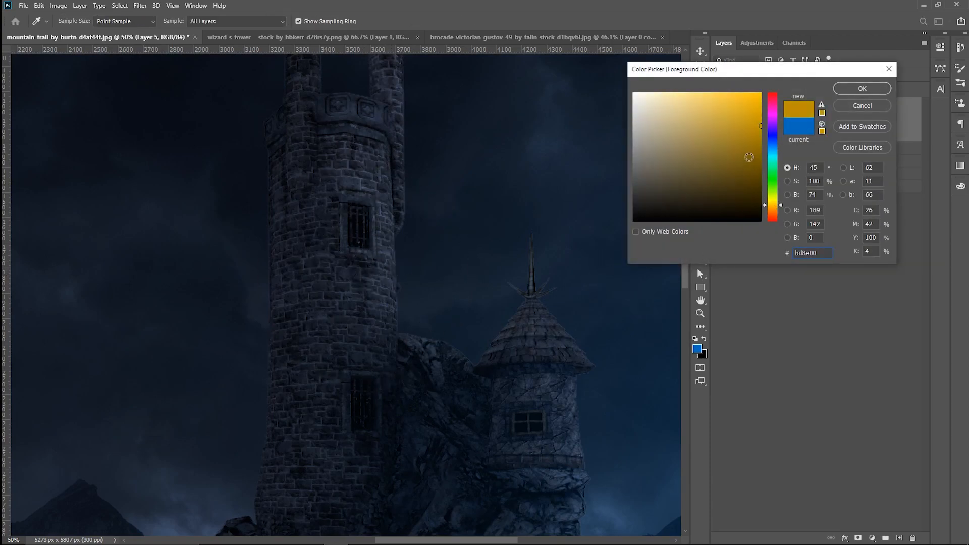
type("694301")
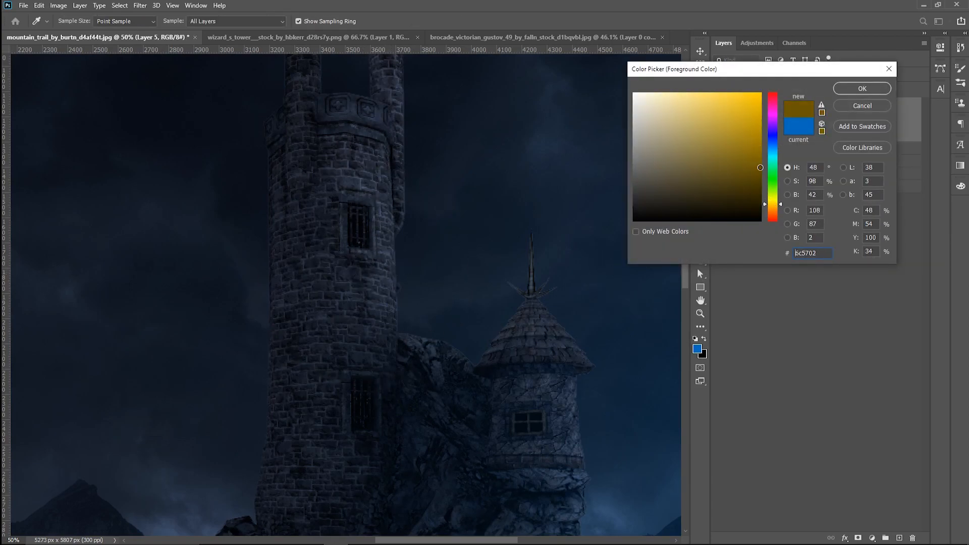
left_click(862, 88)
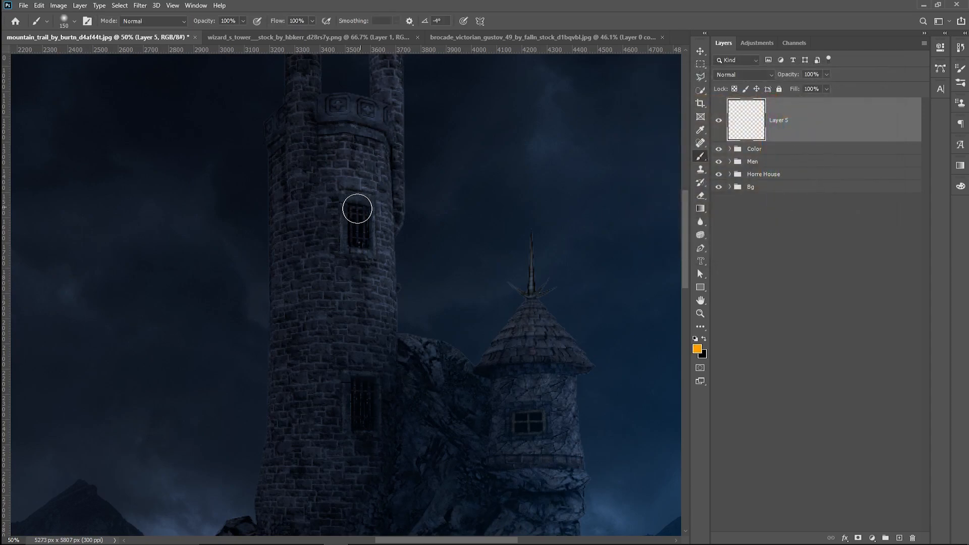
Step: Fill the two windows of the tall tower with orange, using a 45 px brush for the lower one
left_click(352, 243, "shift")
left_click(367, 212, "shift")
left_click(352, 211, "shift")
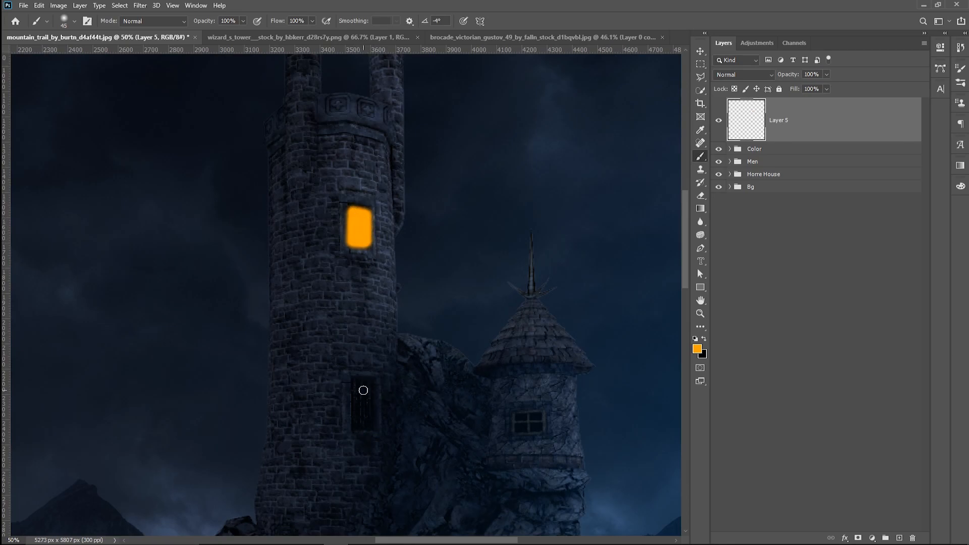
left_click(370, 420, "shift")
left_click(360, 420, "shift")
left_click(360, 392, "shift")
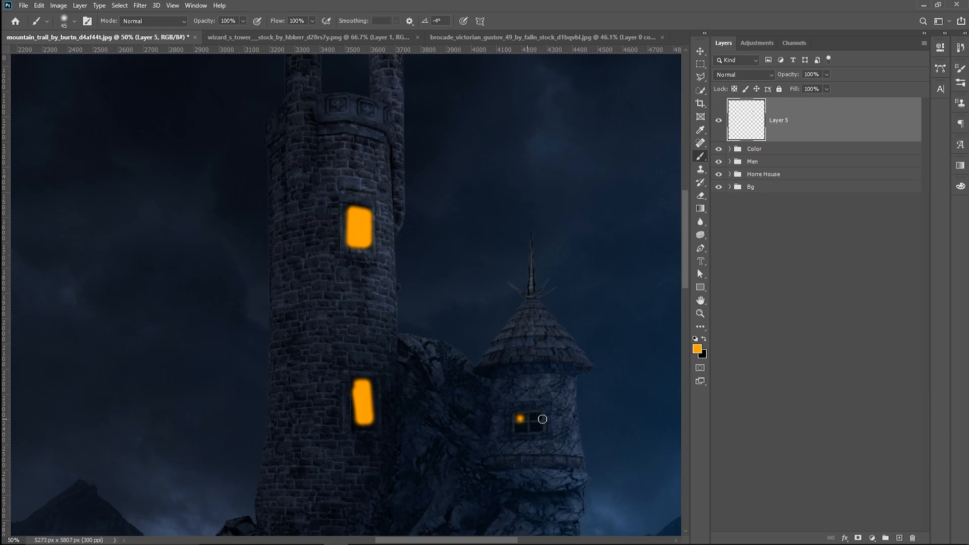
Step: Paint the side turret's window and the lower house window solid orange
left_click(539, 418, "shift")
left_click(522, 429, "shift")
key("ctrl+minus")
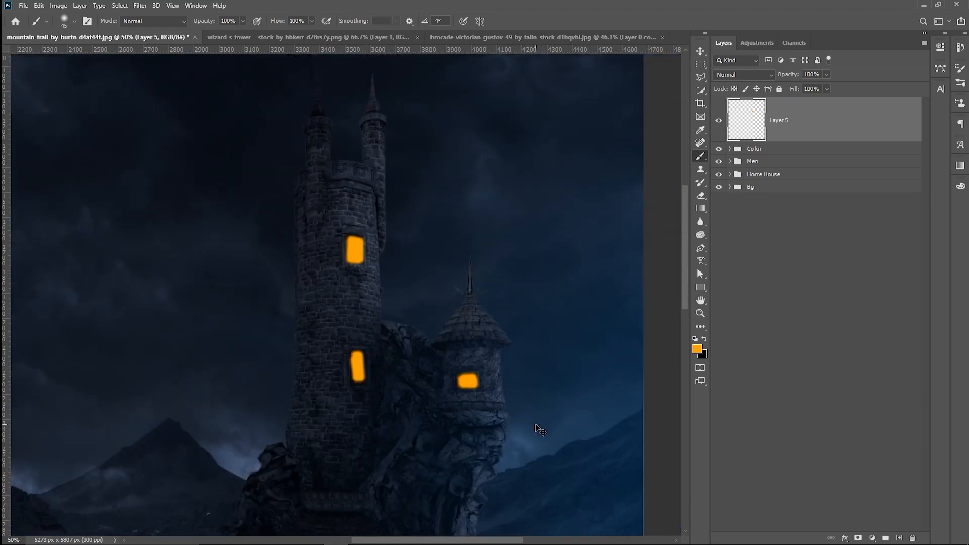
key("ctrl+plus")
left_click_drag(465, 432, 551, 142)
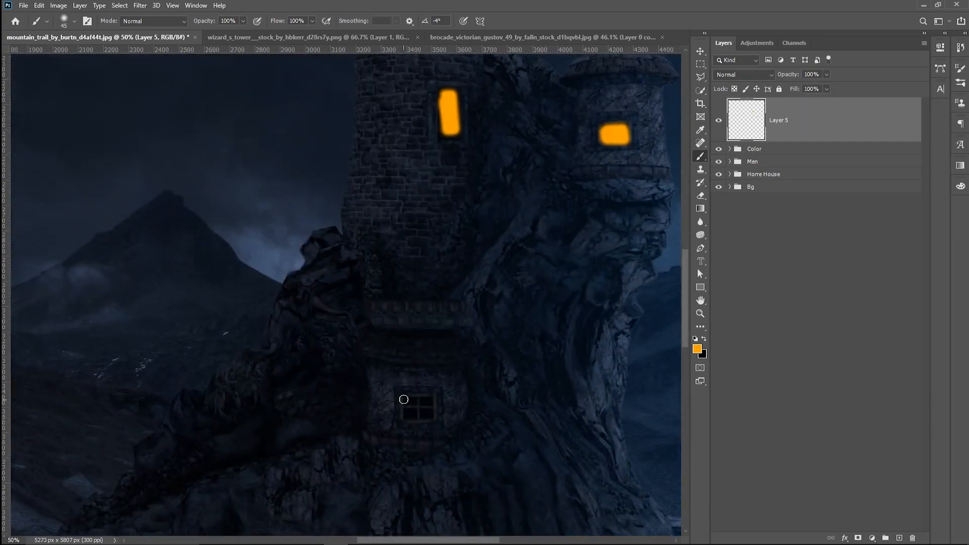
left_click(406, 418, "shift")
left_click(433, 418, "shift")
left_click(432, 398, "shift")
left_click(406, 399, "shift")
key("ctrl+minus")
key("ctrl+minus")
key("ctrl+minus")
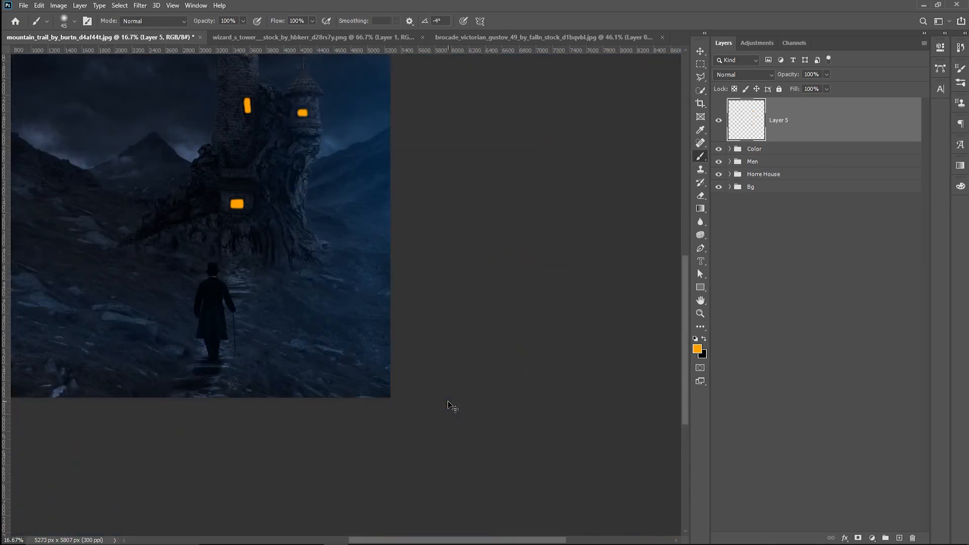
key("ctrl+0")
Step: Try other blend modes on the orange window layer, return it to Normal and lower its fill to 73%
left_click(743, 75)
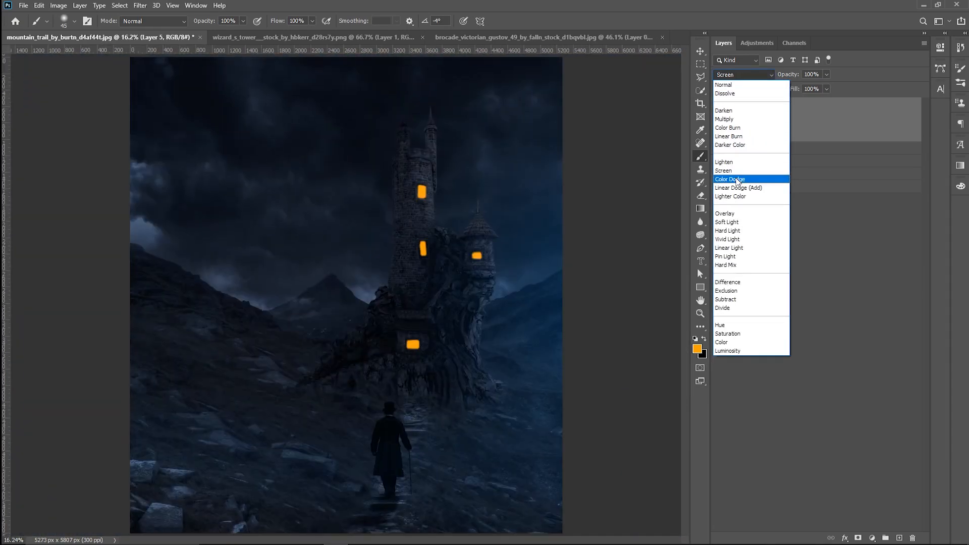
left_click(733, 84)
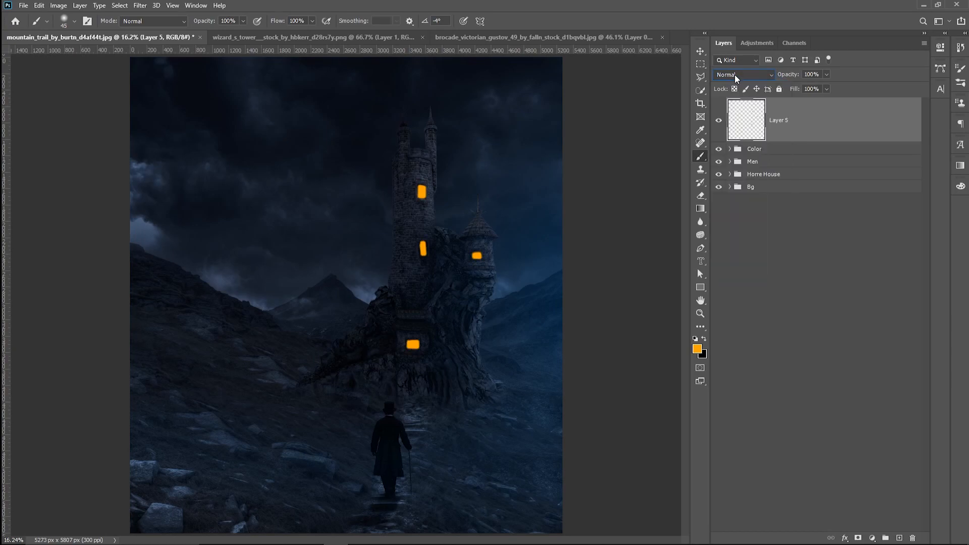
scroll(734, 74, "down", 2)
scroll(734, 74, "down", 12)
scroll(734, 74, "down", 6)
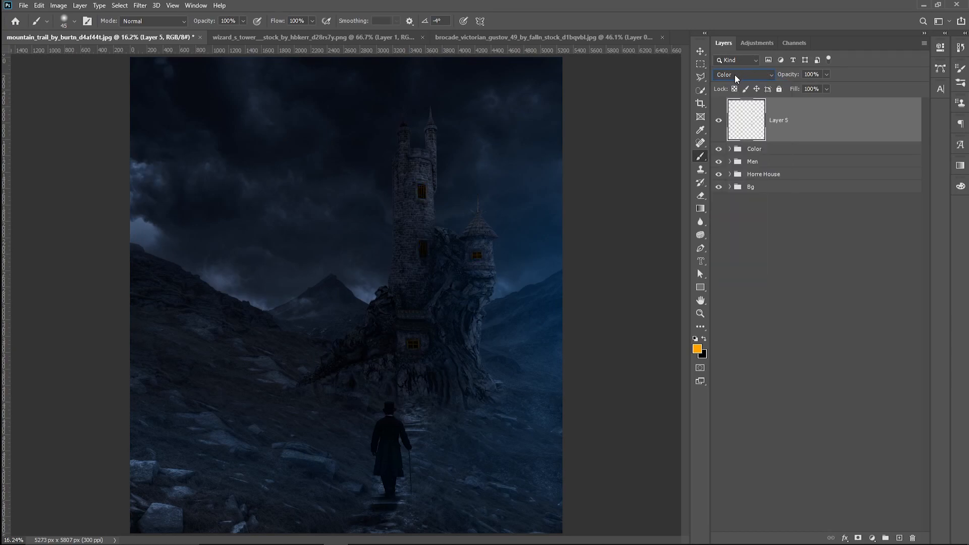
scroll(734, 74, "up", 16)
scroll(734, 75, "up", 6)
left_click_drag(826, 74, 815, 103)
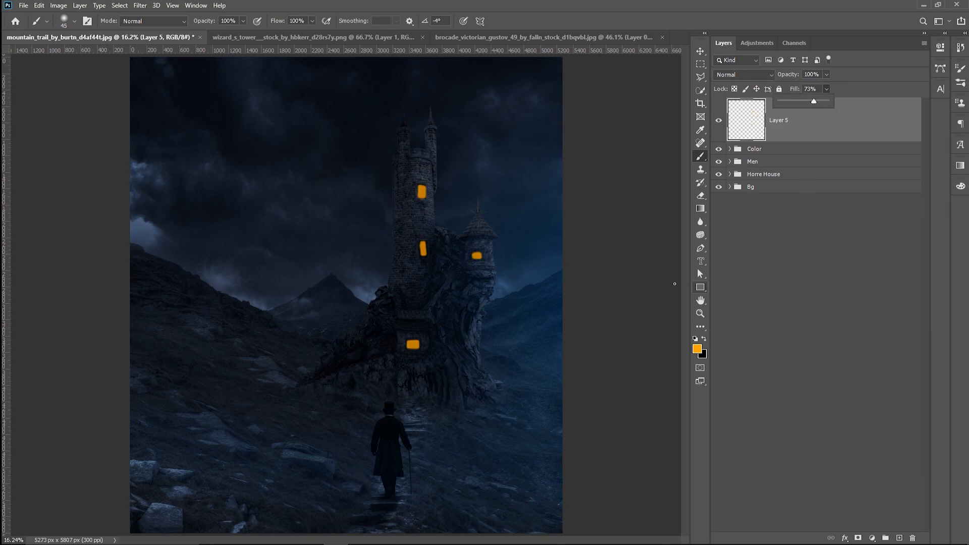
Step: Add a new layer and paint soft orange glows over the tall tower's two windows with a 600 px brush at 27% opacity
key("ctrl+plus")
key("ctrl+plus")
key("ctrl+plus")
key("ctrl+plus")
mouse_move(590, 214)
left_mouse_down()
mouse_move(542, 277)
mouse_move(487, 295)
left_mouse_up()
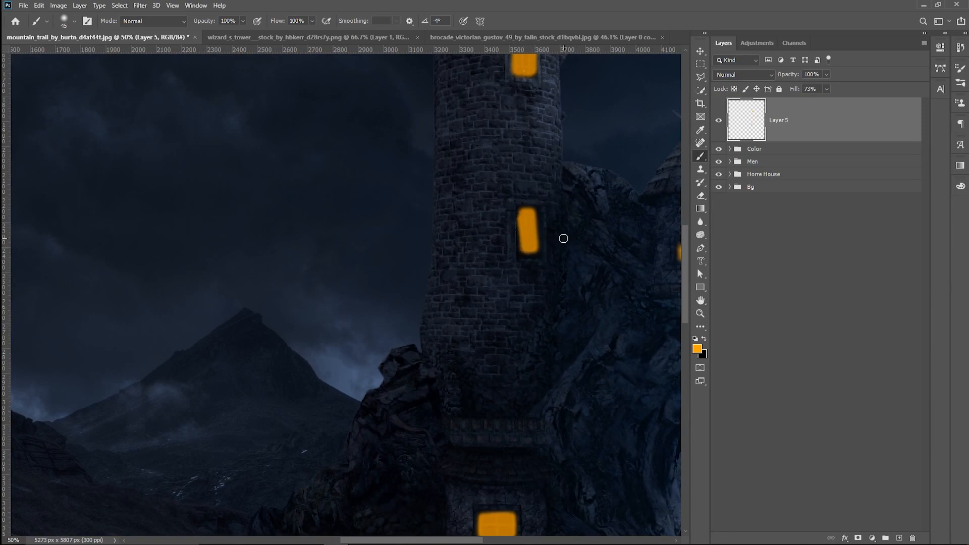
left_click(897, 537)
key("bracketright")
key("bracketright")
key("bracketright")
key("bracketright")
key("bracketright")
key("bracketright")
key("bracketright")
key("bracketright")
key("bracketright")
key("bracketright")
key("bracketright")
key("bracketright")
key("bracketright")
key("bracketright")
key("bracketright")
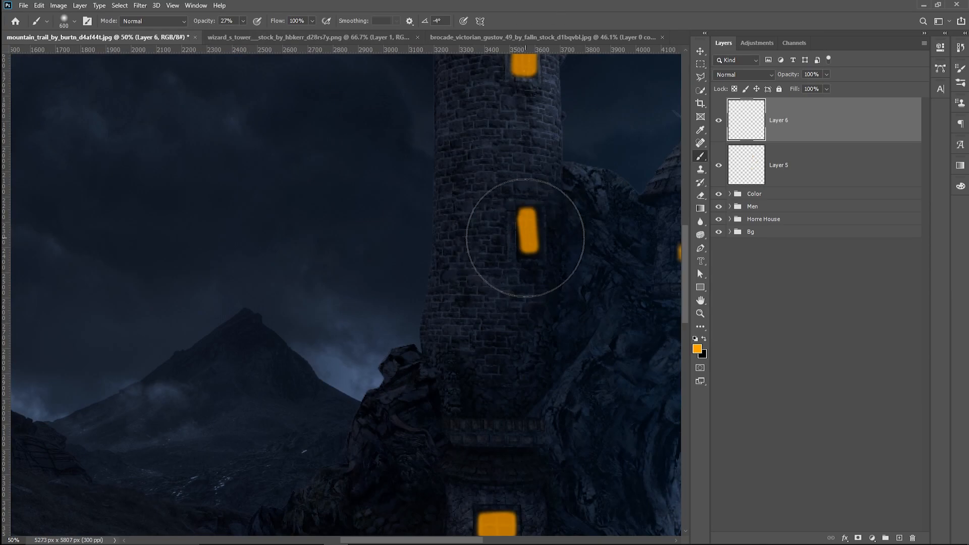
left_click(522, 234)
scroll(605, 348, "up", 3)
scroll(570, 357, "down", 3)
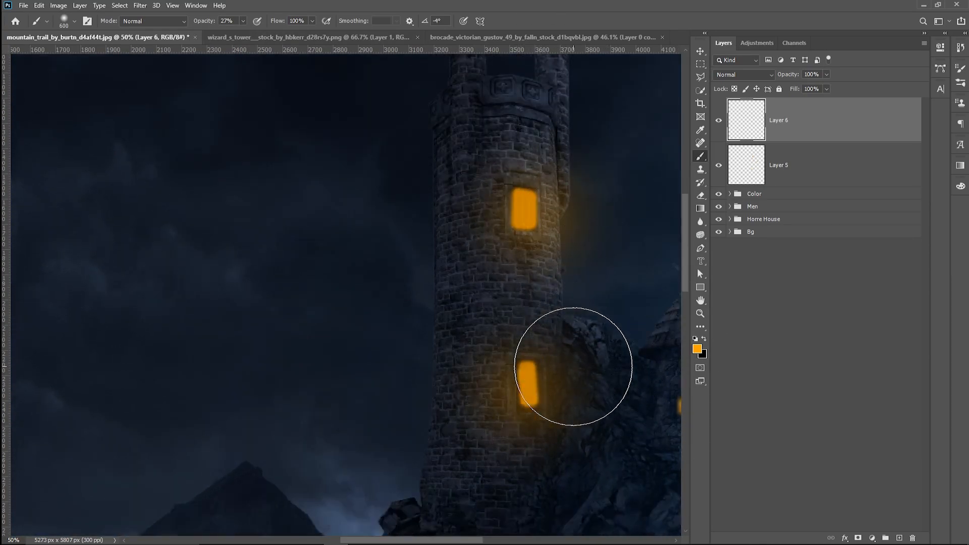
Step: Try an orange stroke along the side turret's roof with a 125 px brush and undo it
scroll(372, 362, "right", 5)
key("bracketleft")
key("bracketleft")
key("bracketleft")
key("bracketleft")
key("bracketleft")
key("bracketleft")
key("bracketleft")
key("bracketleft")
key("bracketleft")
key("bracketleft")
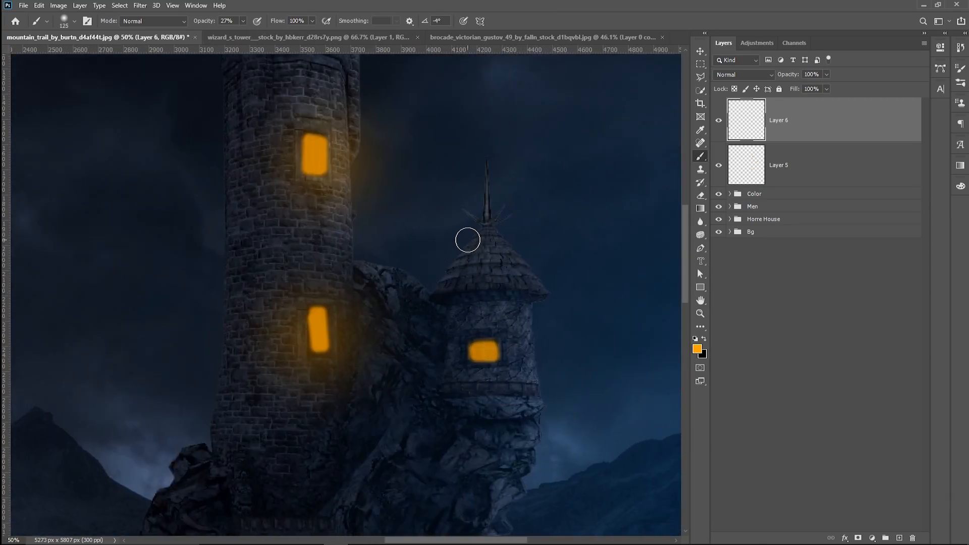
left_click_drag(467, 236, 439, 292)
key("ctrl+z")
Step: Enlarge the brush to 600 px and add soft orange glows over the side turret's window and the lower house window
key("bracketright")
key("bracketright")
key("bracketright")
key("bracketright")
key("bracketright")
key("bracketright")
key("bracketright")
key("bracketright")
left_click(483, 353)
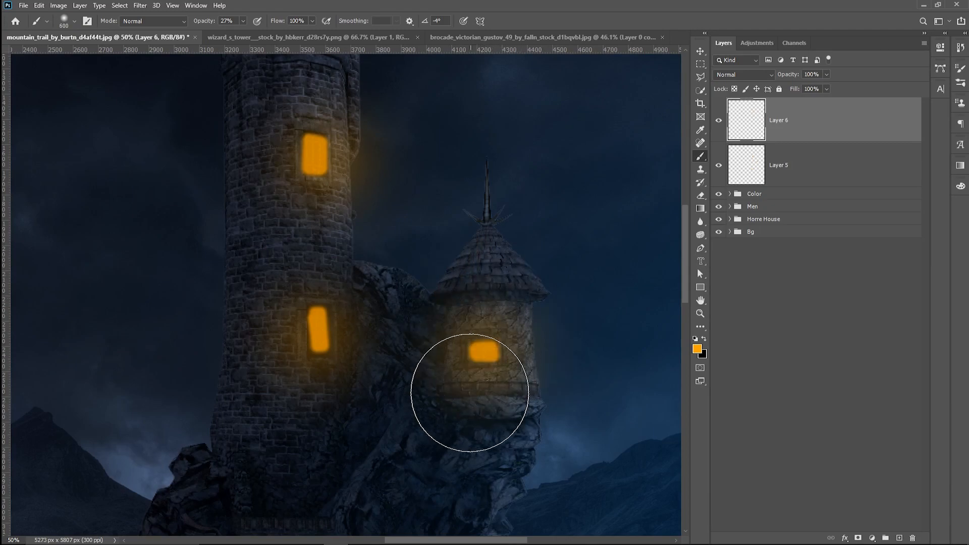
scroll(389, 407, "down", 5)
left_click(288, 411)
key("ctrl+0")
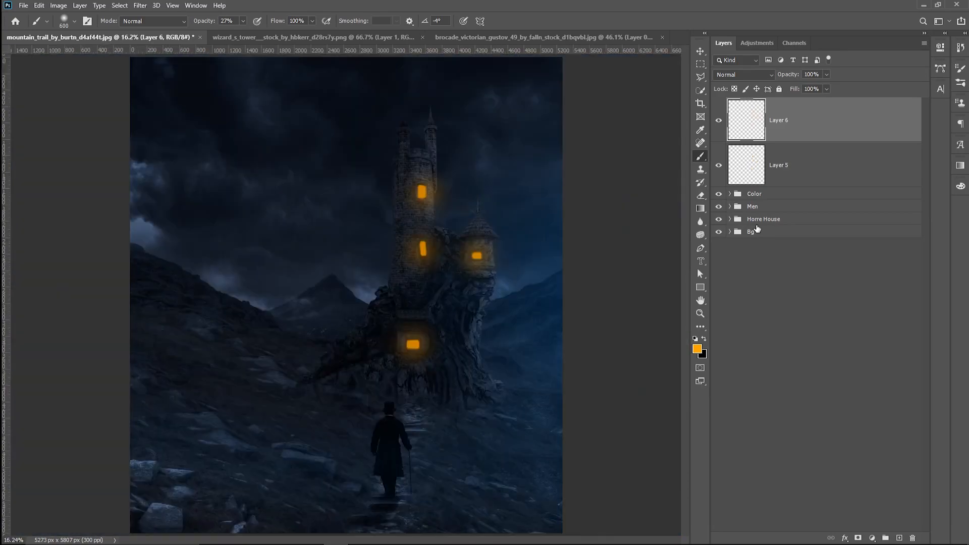
Step: Reduce the solid orange window layer's fill to 38% and its opacity to 35%
mouse_move(814, 85)
left_mouse_down()
mouse_move(805, 83)
mouse_move(845, 90)
mouse_move(810, 103)
left_mouse_up()
left_click(799, 170)
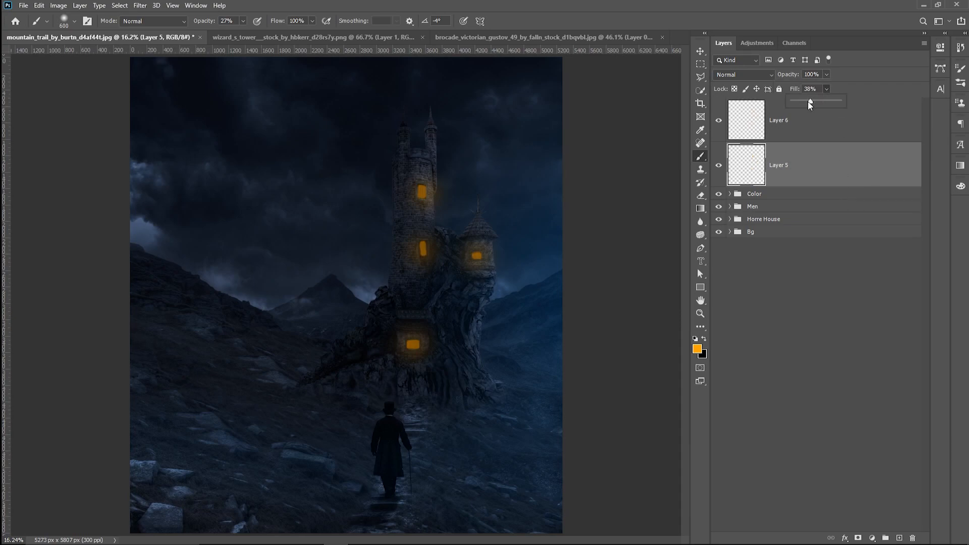
left_click(798, 87)
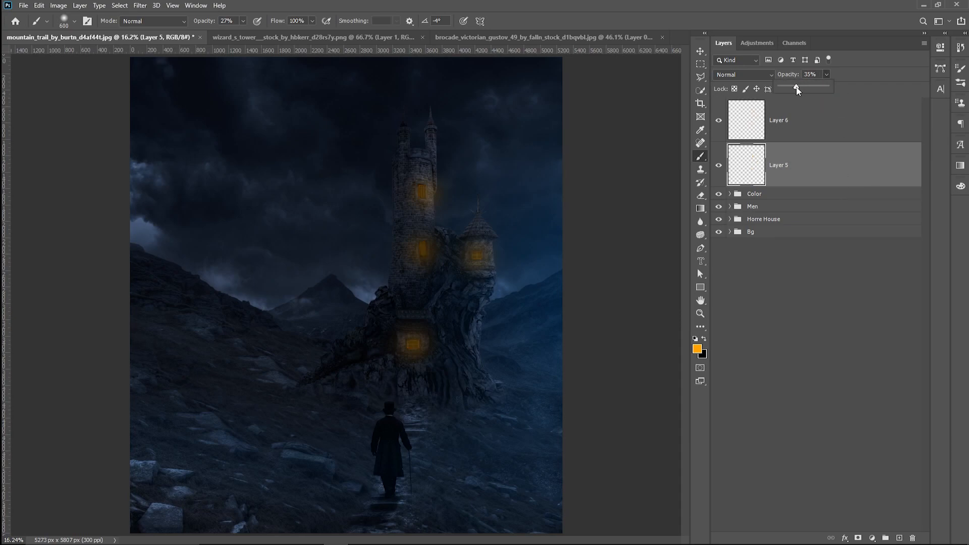
Step: Raise the window glow layer's opacity to 100% and strengthen the solid orange window layer by increasing its opacity and fill
left_click_drag(817, 90, 821, 92)
left_click(821, 114)
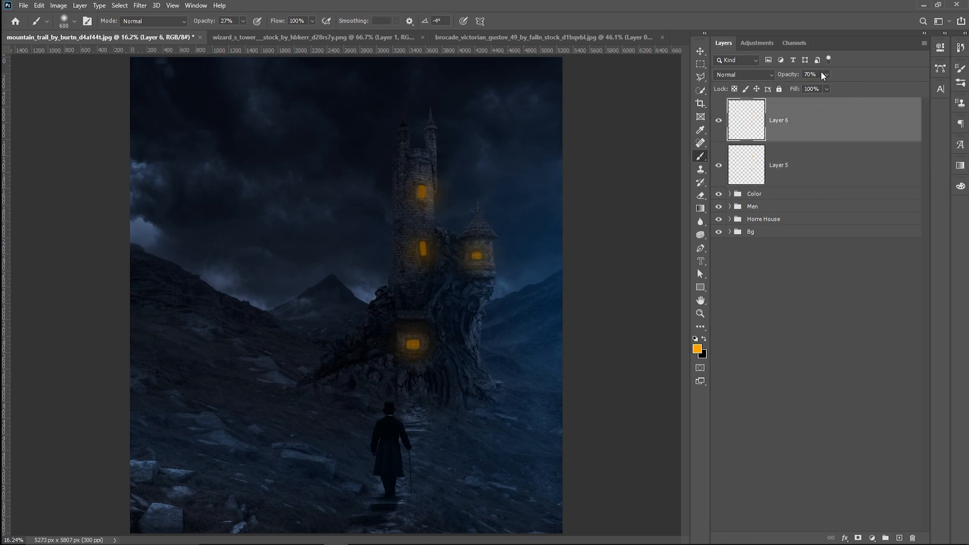
left_click(824, 78)
left_click(859, 86)
left_click(807, 143)
left_click_drag(827, 104, 863, 101)
left_click(832, 127)
left_click(831, 128)
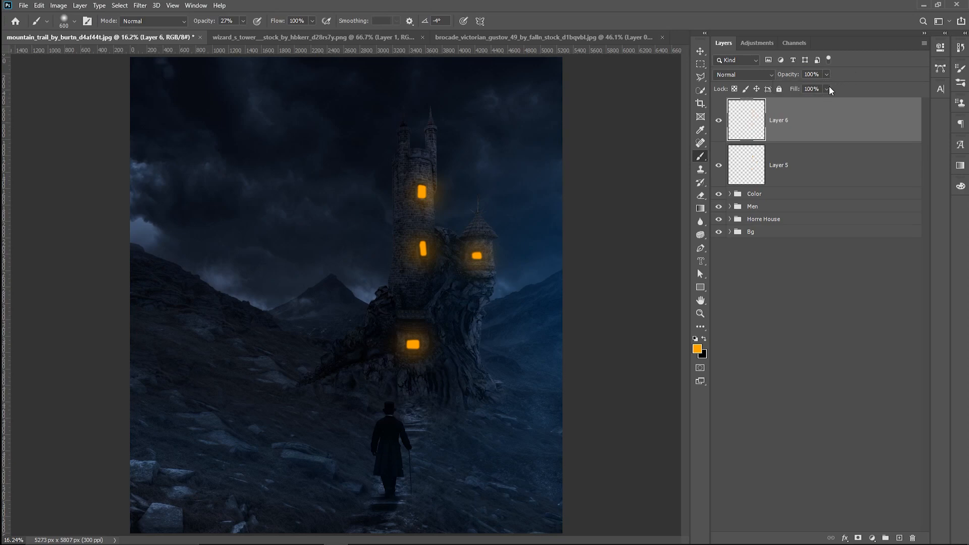
Step: Add a new layer, paint wide orange glows over the four windows with a 1500 px brush at 12% opacity, and lower the layer's opacity to about 41%
left_click(717, 124)
left_click(717, 123)
key("bracketright")
key("bracketright")
key("bracketright")
key("bracketright")
key("bracketright")
key("bracketright")
key("bracketright")
key("bracketright")
left_click(898, 538)
key("bracketright")
left_click_drag(243, 21, 235, 35)
left_click(413, 343)
left_click(416, 254)
left_click(478, 250)
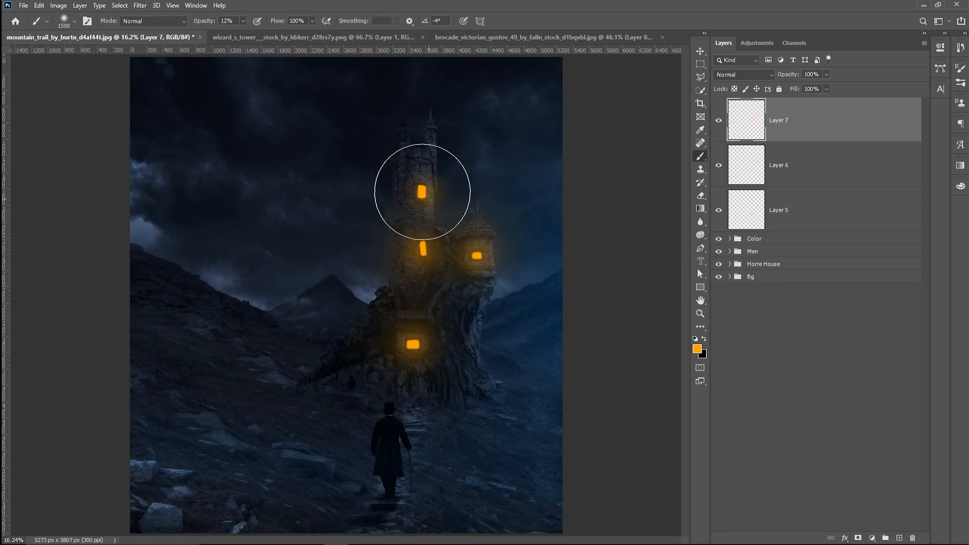
left_click(422, 191)
left_click(826, 74)
left_click_drag(827, 86, 796, 88)
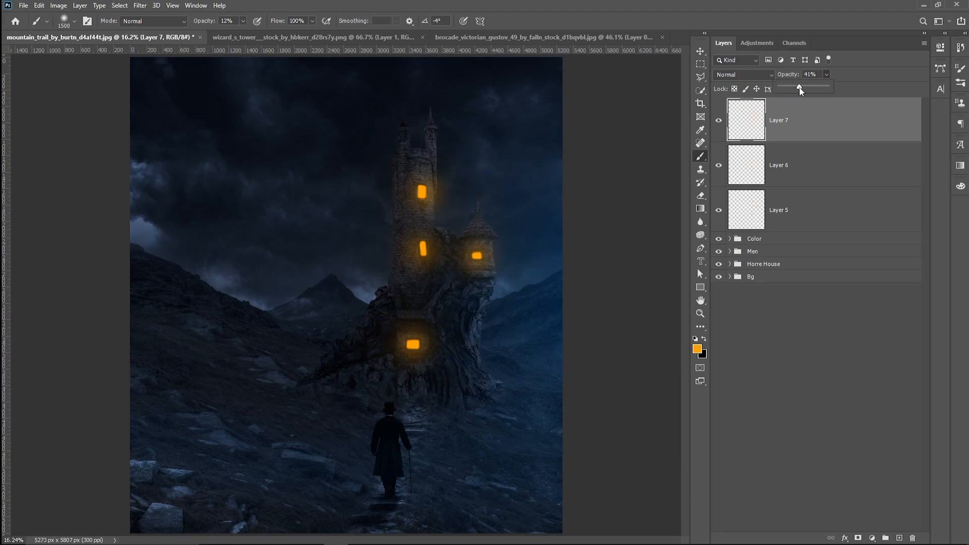
Step: Group the three orange window light layers and name the group Light
left_click(843, 216, "shift")
key("ctrl+g")
double_click(765, 103)
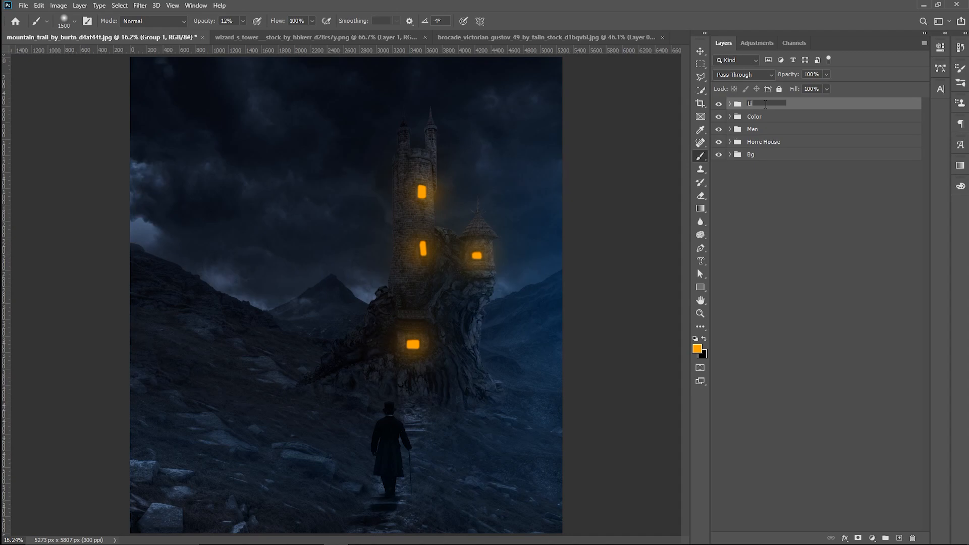
key("Return")
Step: Expand the Men group and add a new layer clipped to the man's masked layer, directly above it
key("ctrl+plus")
key("ctrl+plus")
key("ctrl+plus")
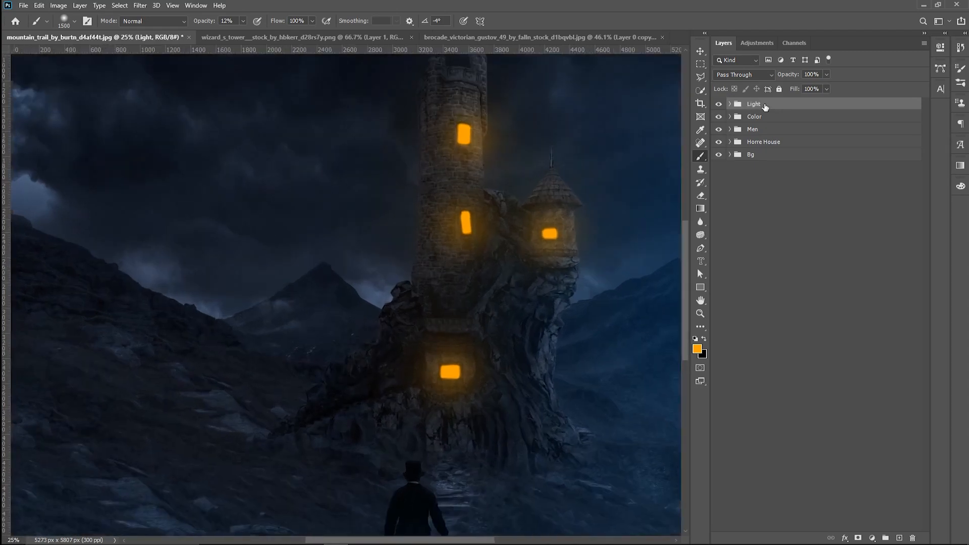
left_click_drag(584, 331, 547, 58)
key("ctrl+plus")
key("ctrl+plus")
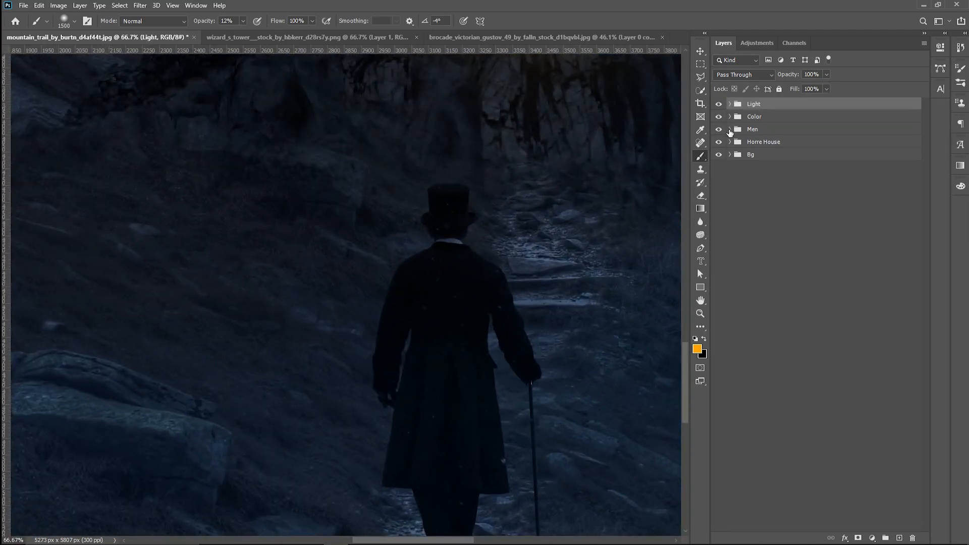
left_click(730, 130)
left_click_drag(643, 179, 565, 164)
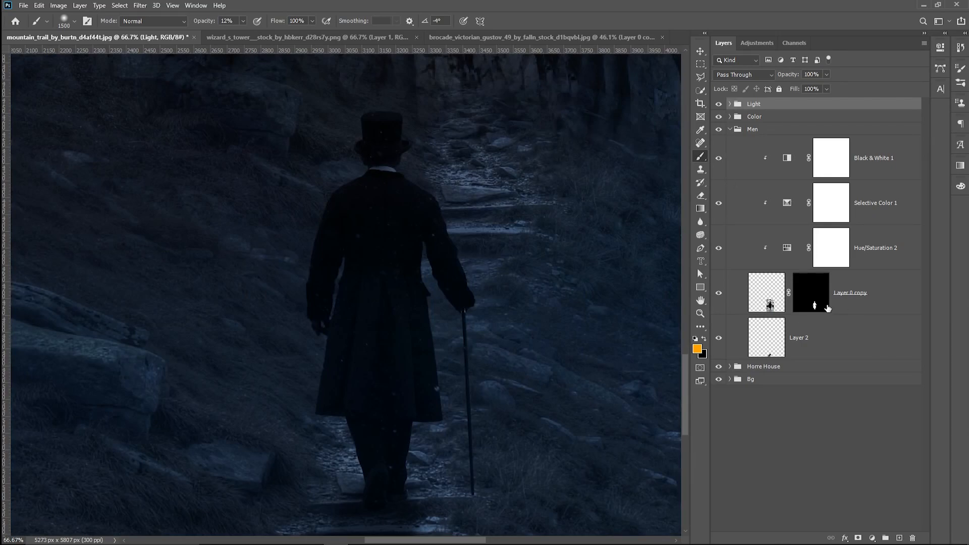
left_click(719, 293)
left_click(718, 294)
left_click(881, 298)
left_click(899, 538)
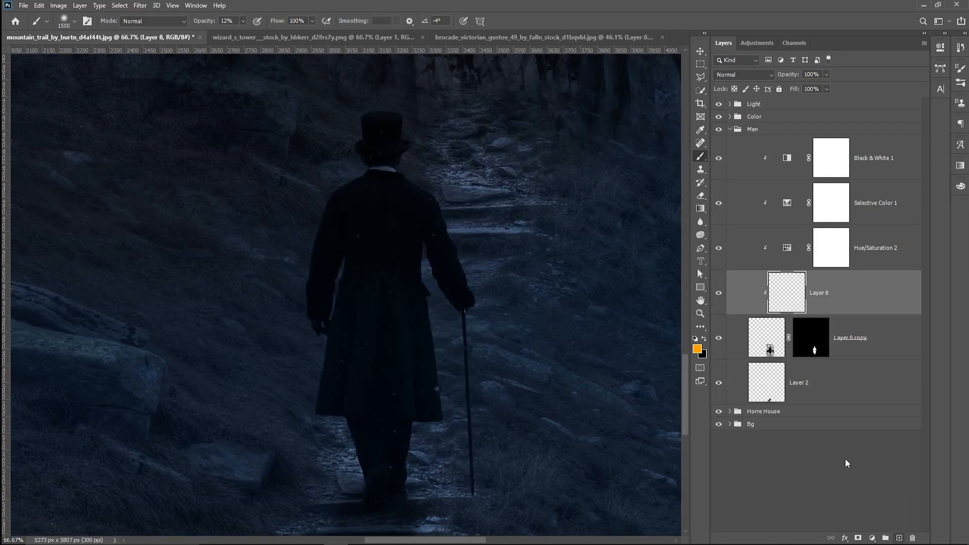
Step: Reduce the brush to 60 px and set the foreground color to a bright blue based on a tone sampled from the blue-lit hillside
key("bracketleft")
key("bracketleft")
key("bracketleft")
key("bracketleft")
key("bracketleft")
key("bracketleft")
key("bracketleft")
key("bracketleft")
key("bracketleft")
key("bracketleft")
key("bracketleft")
key("bracketleft")
key("bracketleft")
key("bracketleft")
key("bracketleft")
key("bracketleft")
key("bracketleft")
key("bracketleft")
key("bracketleft")
key("bracketleft")
left_click(697, 349)
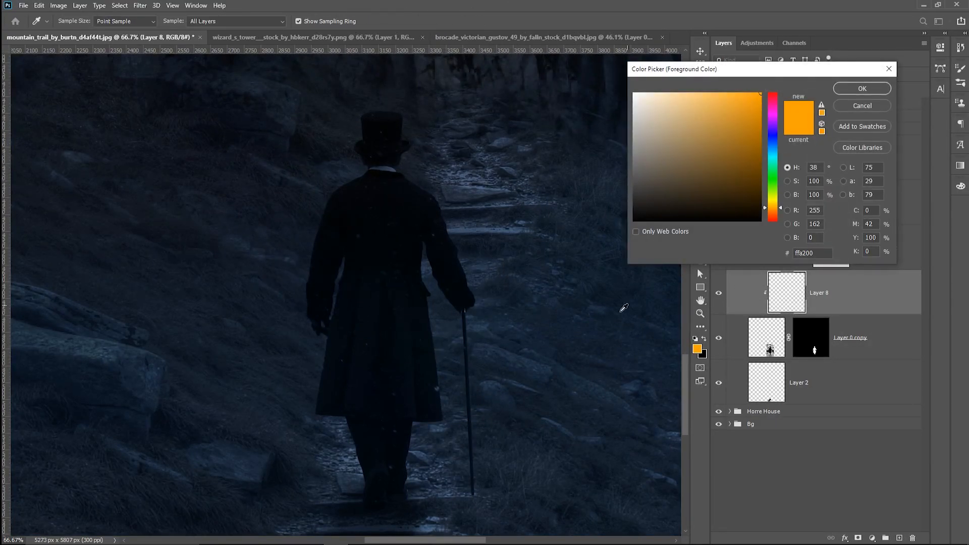
scroll(320, 346, "right", 10)
left_click(402, 238)
mouse_move(714, 149)
left_mouse_down()
mouse_move(760, 152)
mouse_move(752, 145)
mouse_move(761, 104)
mouse_move(818, 101)
left_mouse_up()
left_click(862, 88)
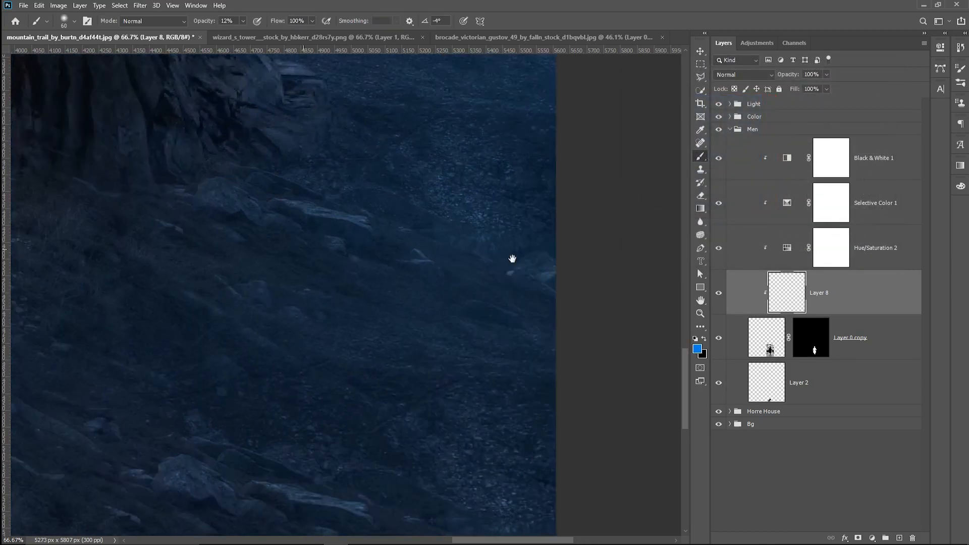
Step: Reduce the brush to 35 px and move the new clipped layer above the Black & White adjustment in the Men group
scroll(459, 253, "left", 8)
scroll(358, 255, "up", 5)
key("ctrl+minus")
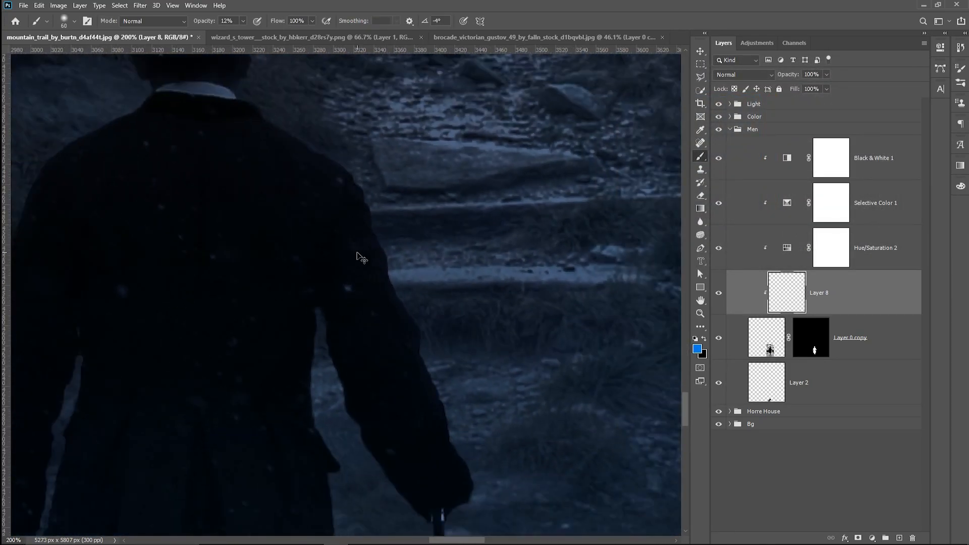
left_click_drag(357, 254, 357, 348)
key("bracketleft")
key("bracketleft")
key("bracketleft")
key("bracketleft")
key("bracketleft")
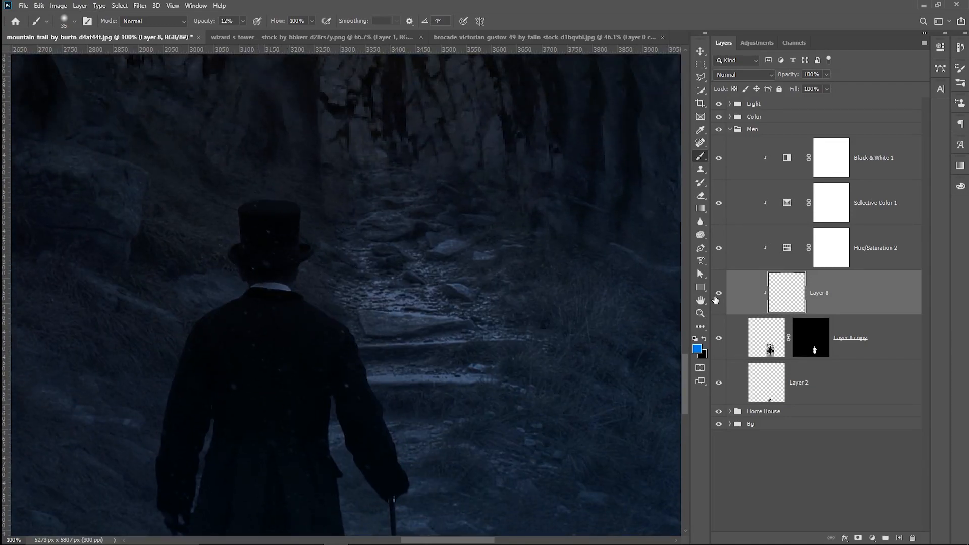
left_click_drag(835, 296, 835, 138)
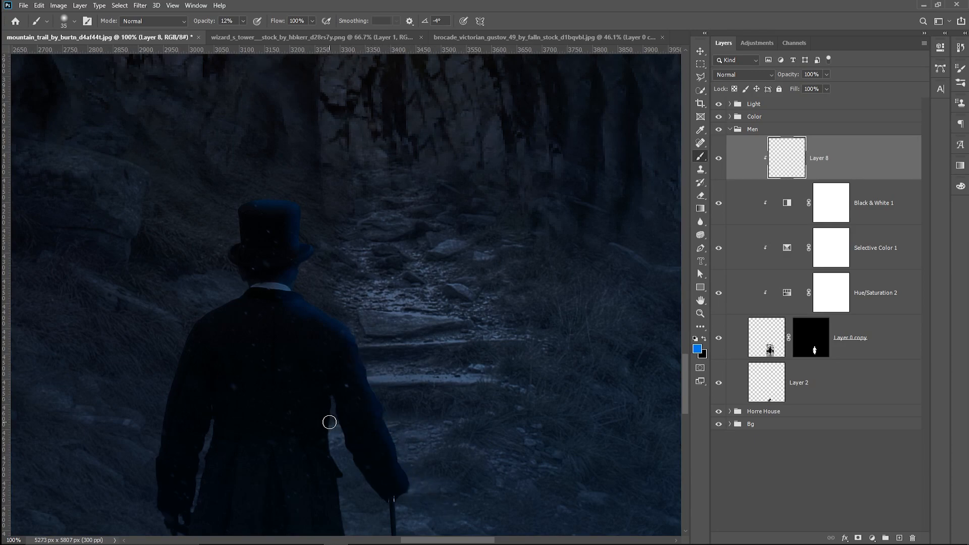
Step: Paint soft blue rim light down the man's cane-side arm, coat and leg at 12% brush opacity, varying the brush size from 35 px
scroll(330, 422, "down", 5)
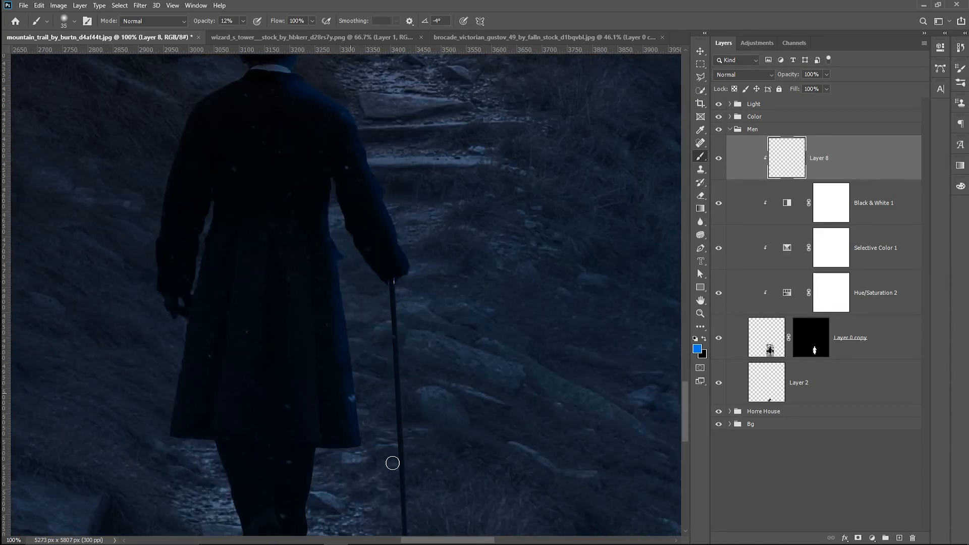
scroll(328, 411, "down", 2)
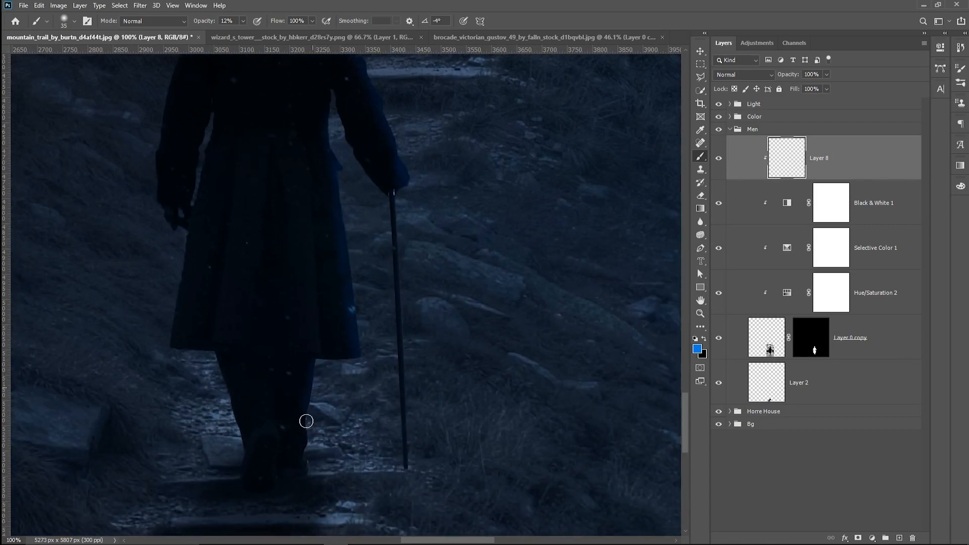
scroll(384, 381, "up", 2)
key("bracketright")
key("bracketright")
key("bracketright")
key("bracketright")
key("bracketright")
key("bracketright")
scroll(393, 424, "up", 2)
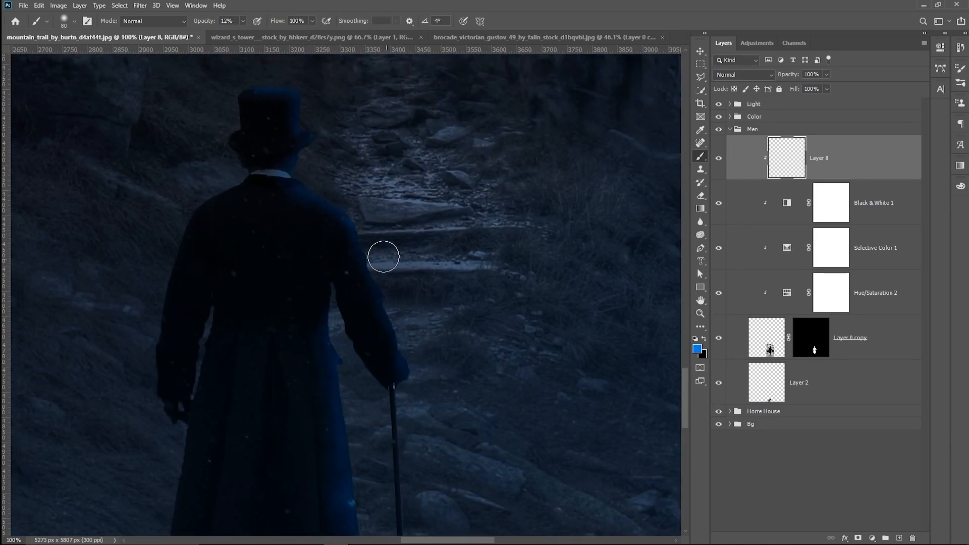
key("bracketleft")
key("bracketleft")
key("bracketleft")
key("bracketleft")
key("ctrl+0")
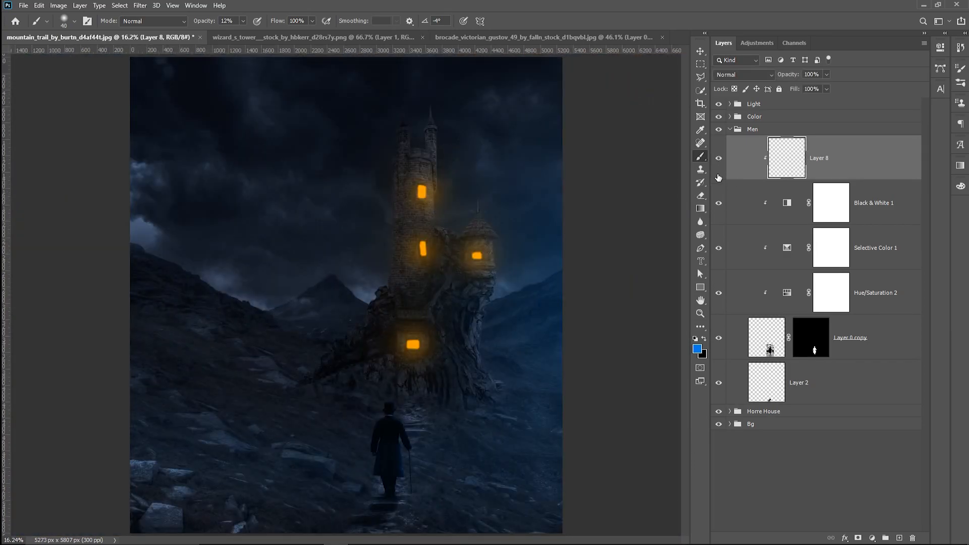
key("ctrl+minus")
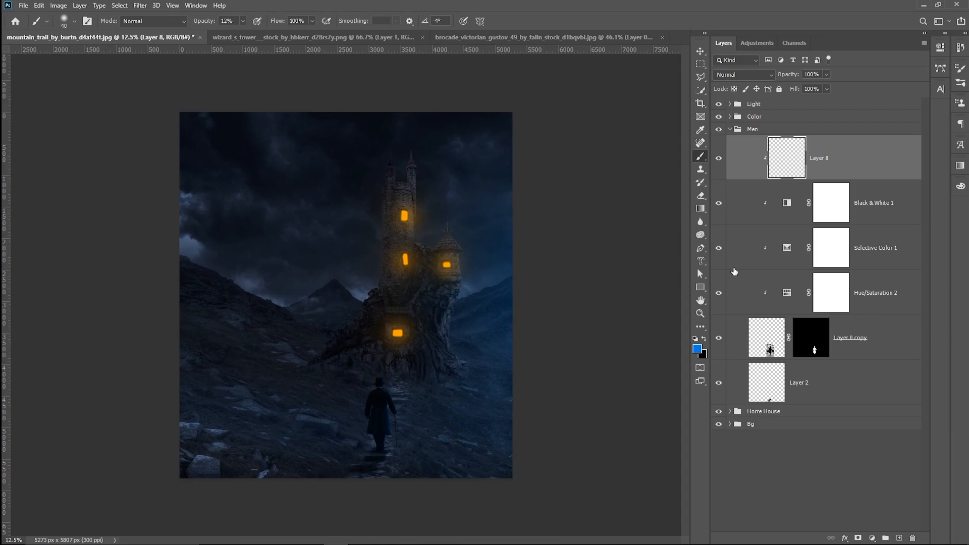
Step: Collapse the Men group, stamp all visible layers onto a new layer above the Light group, and convert it to a smart object
left_click(730, 129)
left_click(779, 104)
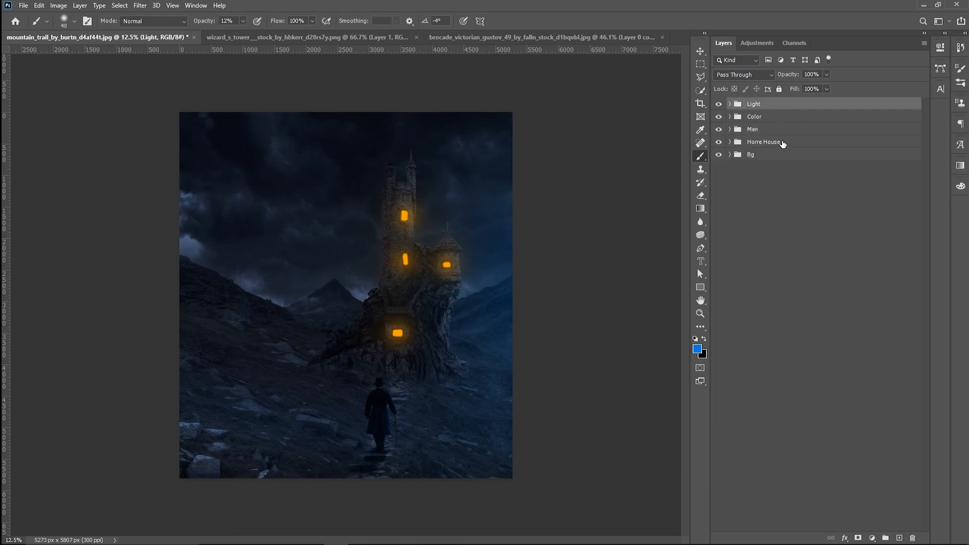
key("ctrl+shift+alt+e")
right_click(873, 132)
left_click(787, 261)
Step: Open the Camera Raw filter and set exposure +0.15, contrast -12, highlights -23, shadows +57, whites +29, blacks -3, texture +9 and clarity +44
left_click(140, 5)
left_click(150, 66)
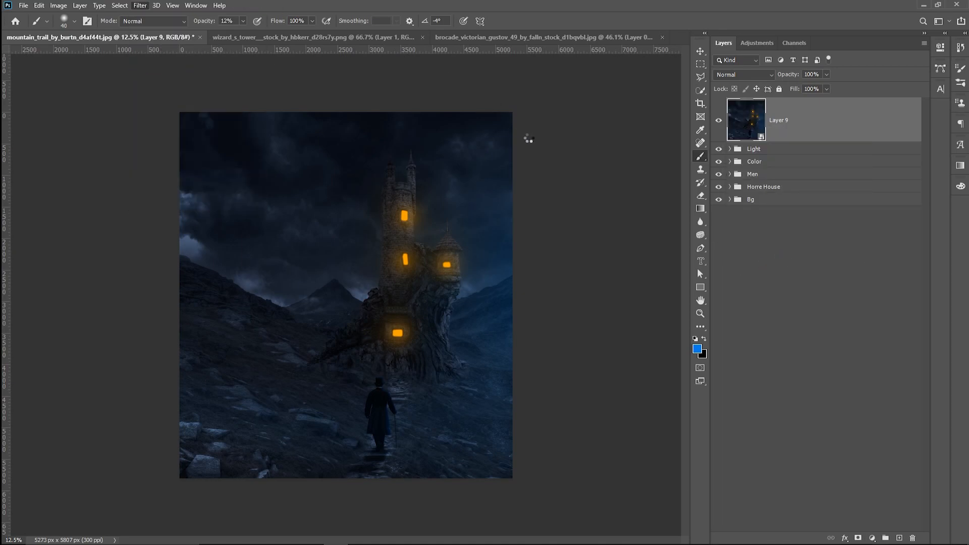
left_click_drag(576, 283, 567, 302)
left_click_drag(574, 312, 593, 400)
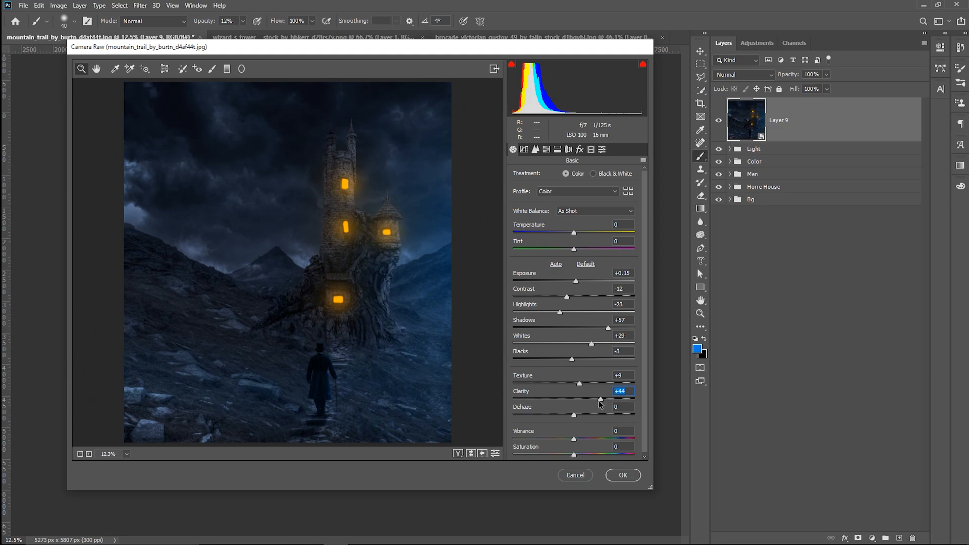
Step: Set vibrance to +33, saturation to -8 and luminance noise reduction to 17 in the Camera Raw filter
mouse_move(573, 438)
left_mouse_down()
mouse_move(594, 439)
mouse_move(568, 457)
left_mouse_up()
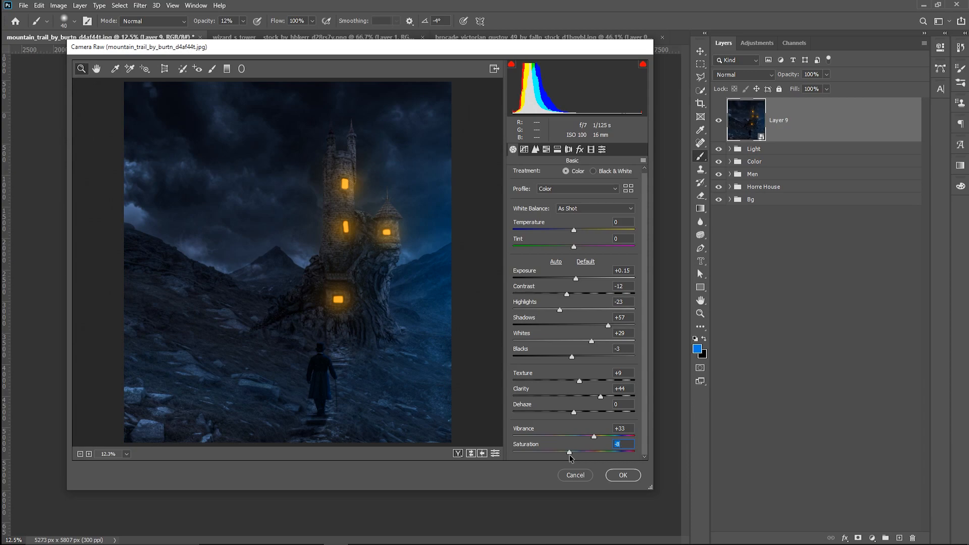
left_click(535, 149)
left_click_drag(533, 280, 537, 276)
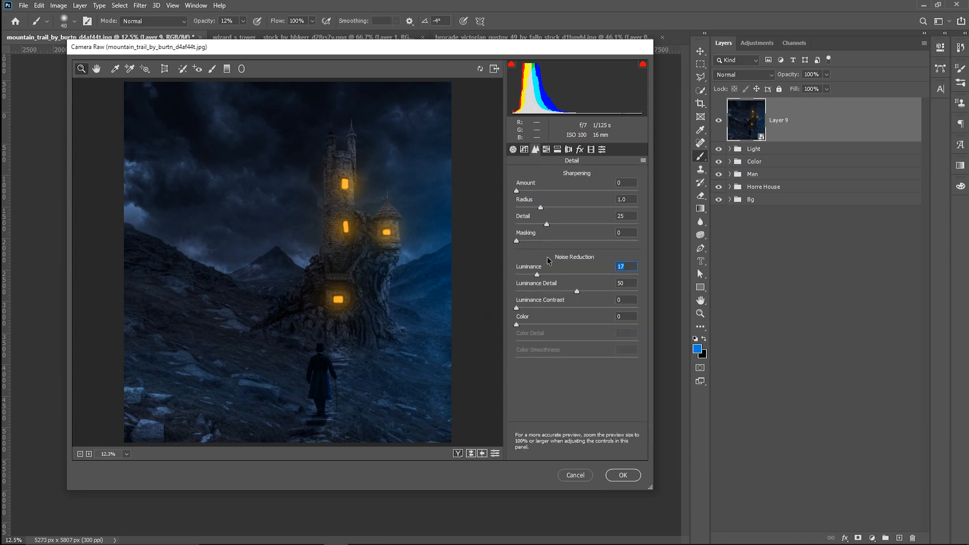
Step: Calibrate red primary hue -13 and saturation +14, green hue +10, blue hue -1 and saturation +5, and apply the Camera Raw filter
left_click(580, 150)
left_click(568, 150)
mouse_move(577, 341)
left_mouse_down()
mouse_move(542, 341)
mouse_move(568, 341)
mouse_move(588, 359)
mouse_move(550, 342)
mouse_move(576, 349)
left_mouse_up()
left_click(590, 150)
left_click(581, 360)
left_click_drag(577, 293, 585, 296)
left_click_drag(574, 247, 569, 246)
left_click(583, 262)
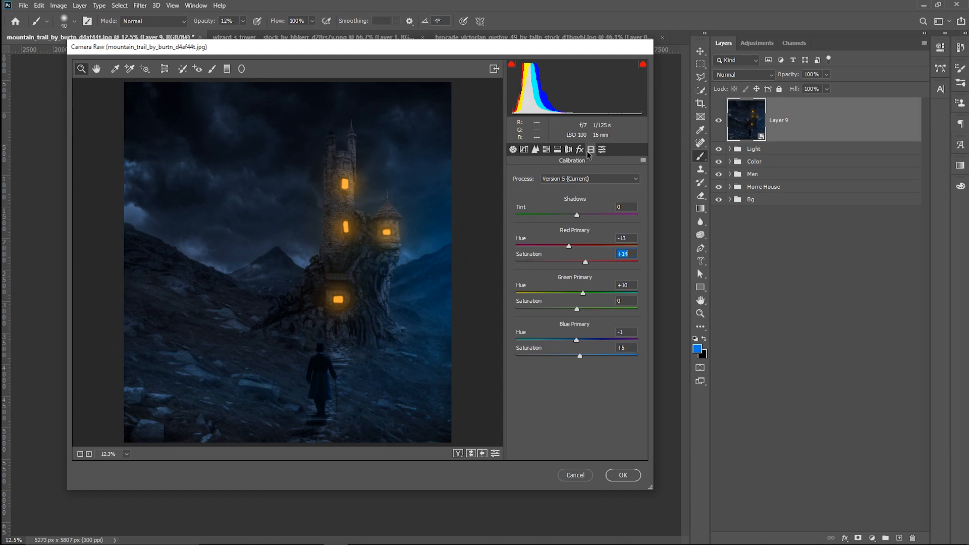
left_click(623, 476)
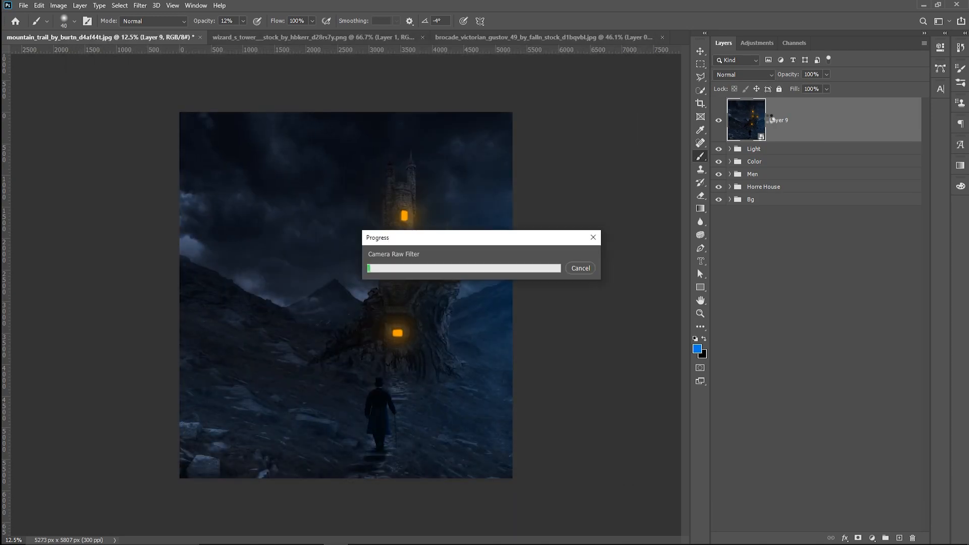